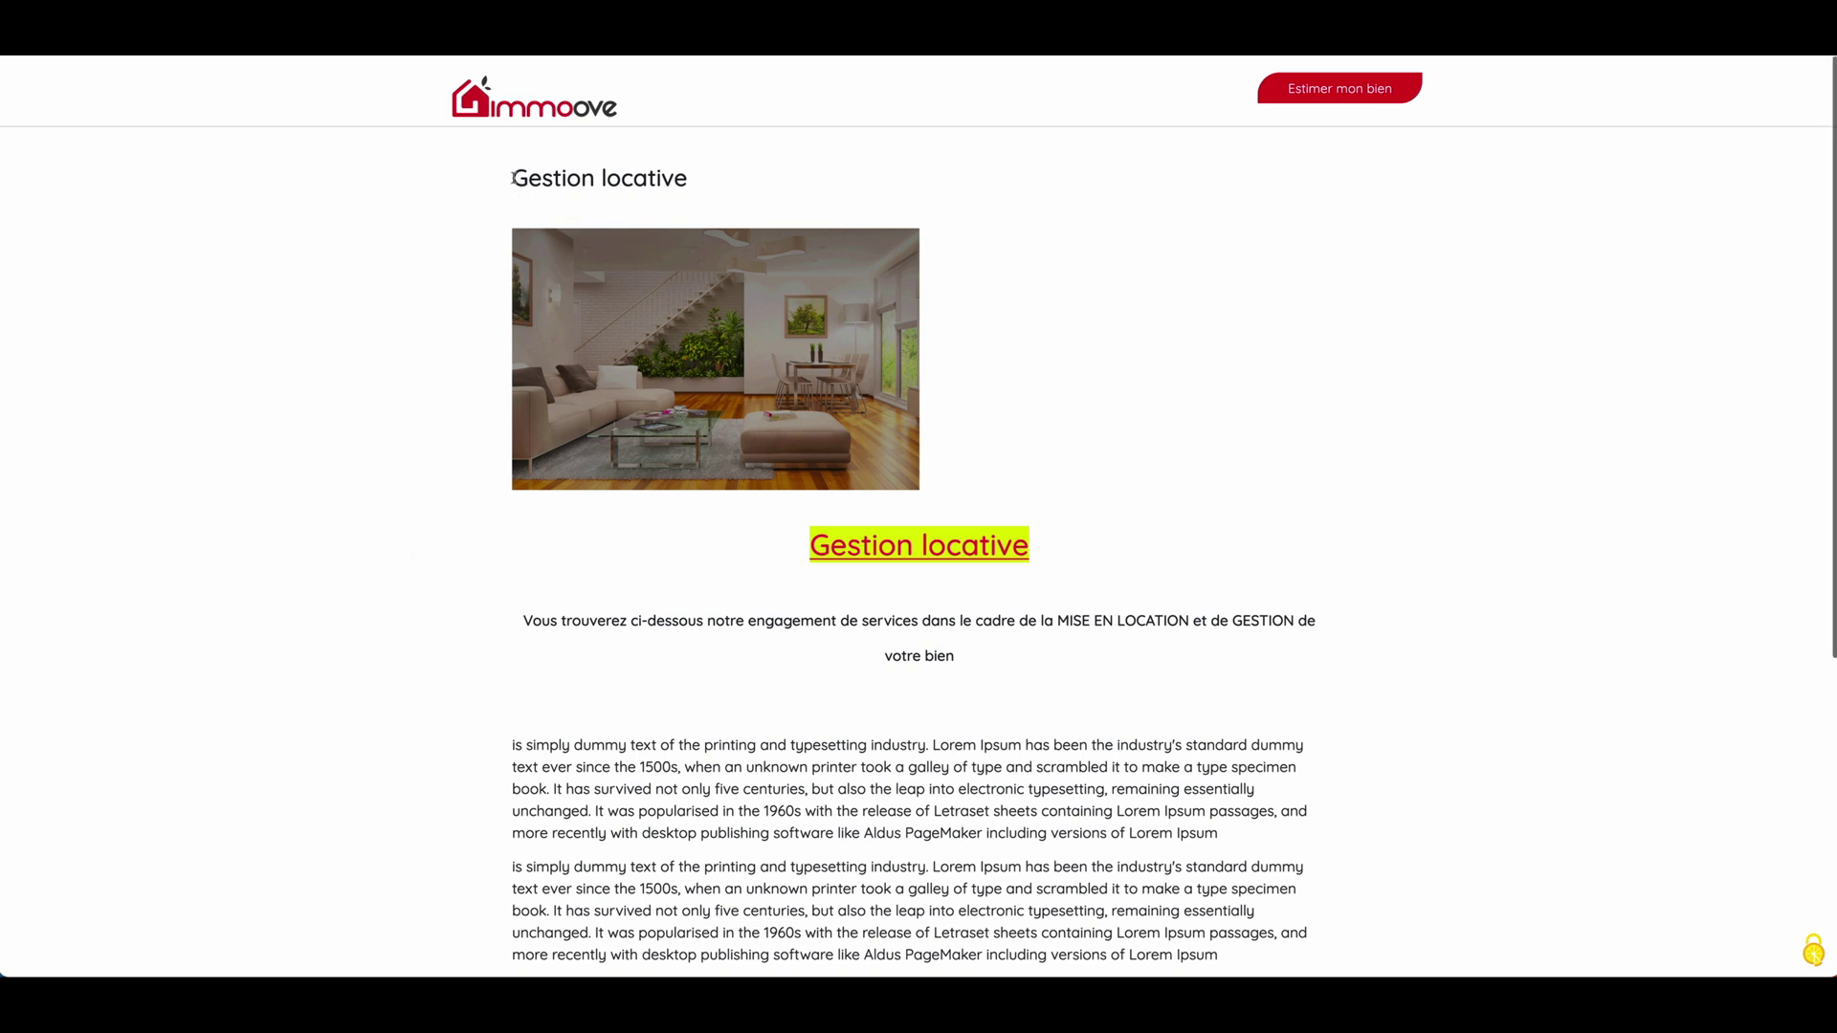
- Review the published Gestion locative page from its title and image through the body text to the footer
drag(513, 178, 1207, 829)
scroll(1206, 834, down, 2)
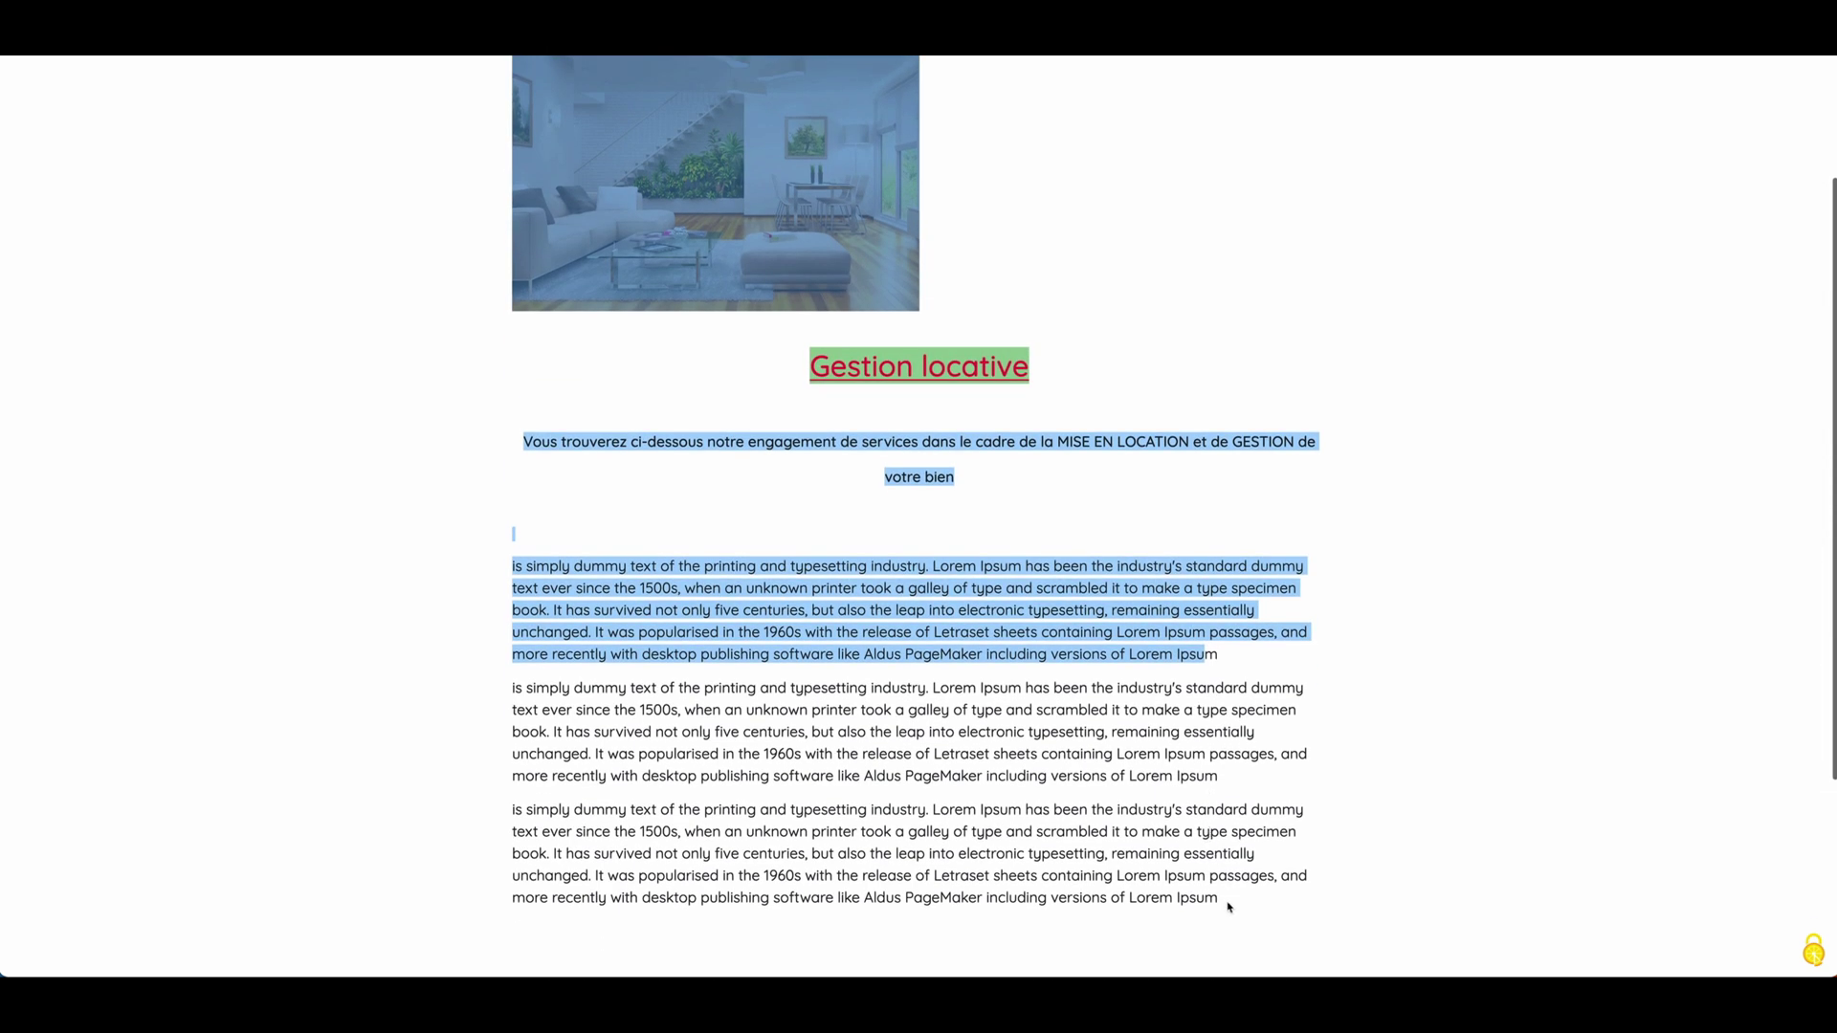
drag(1229, 907, 1228, 903)
scroll(1225, 894, up, 2)
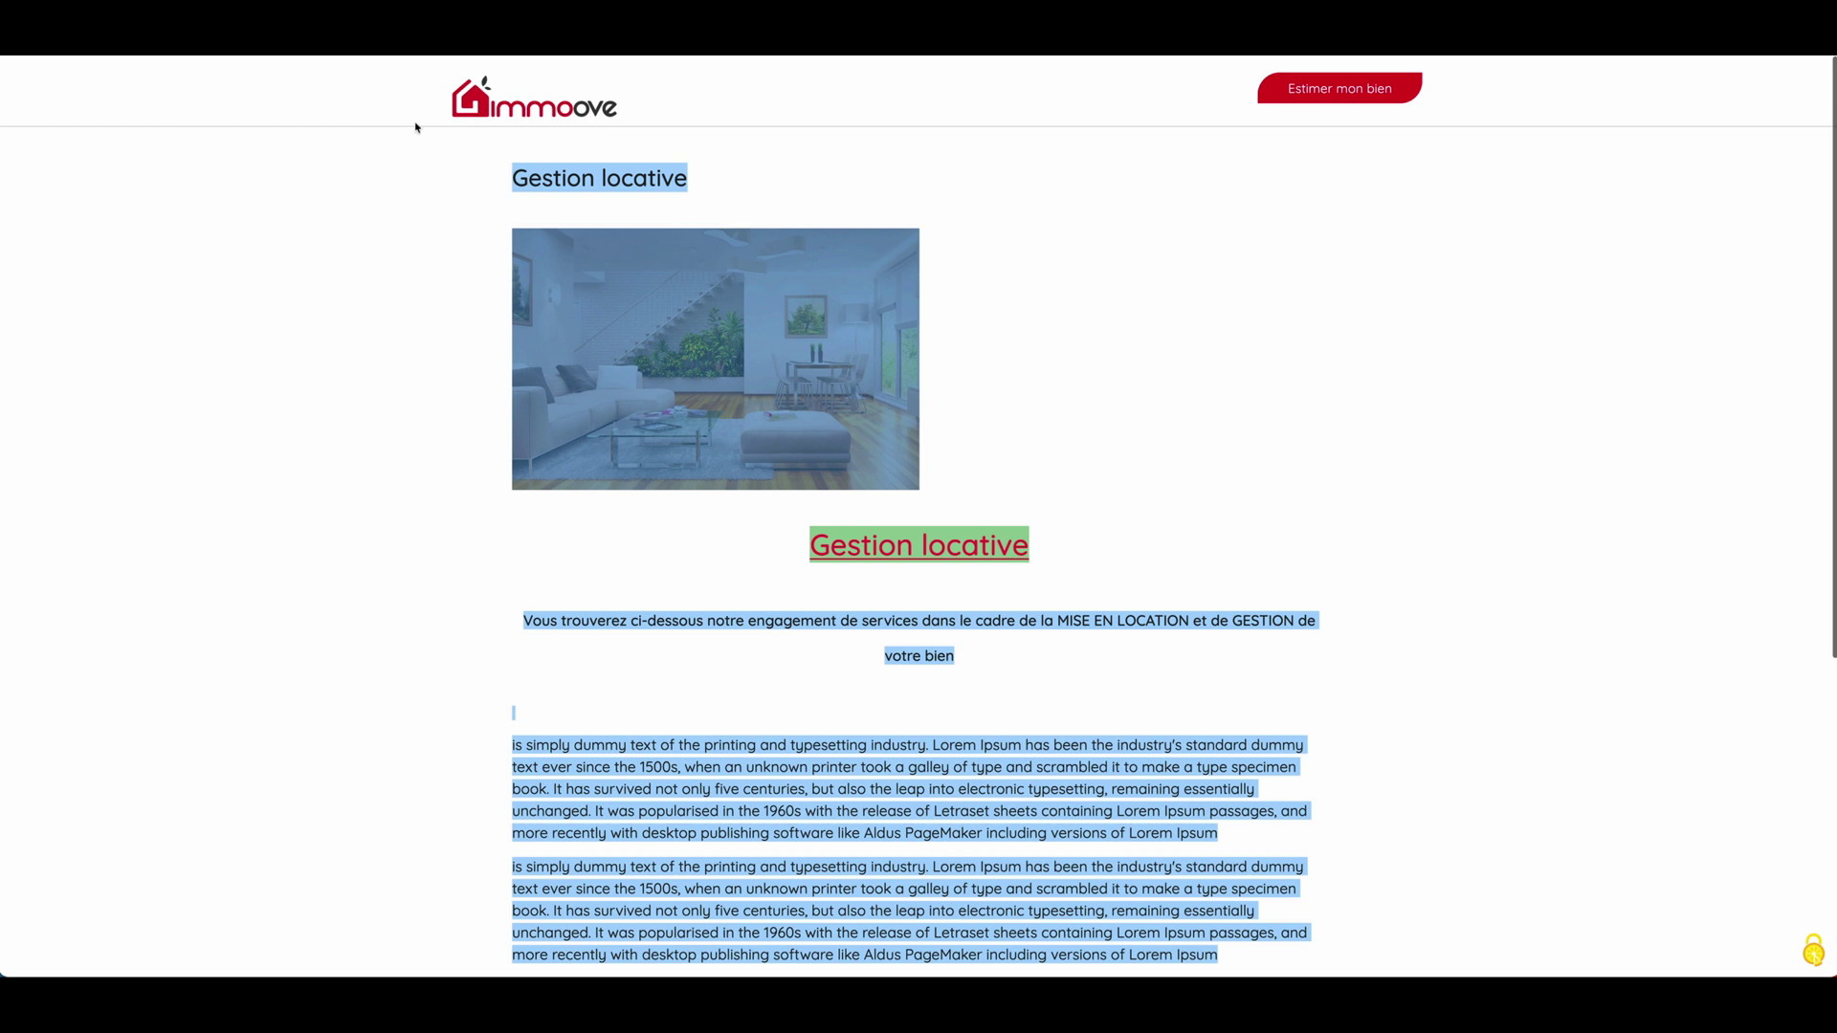
scroll(1078, 792, down, 5)
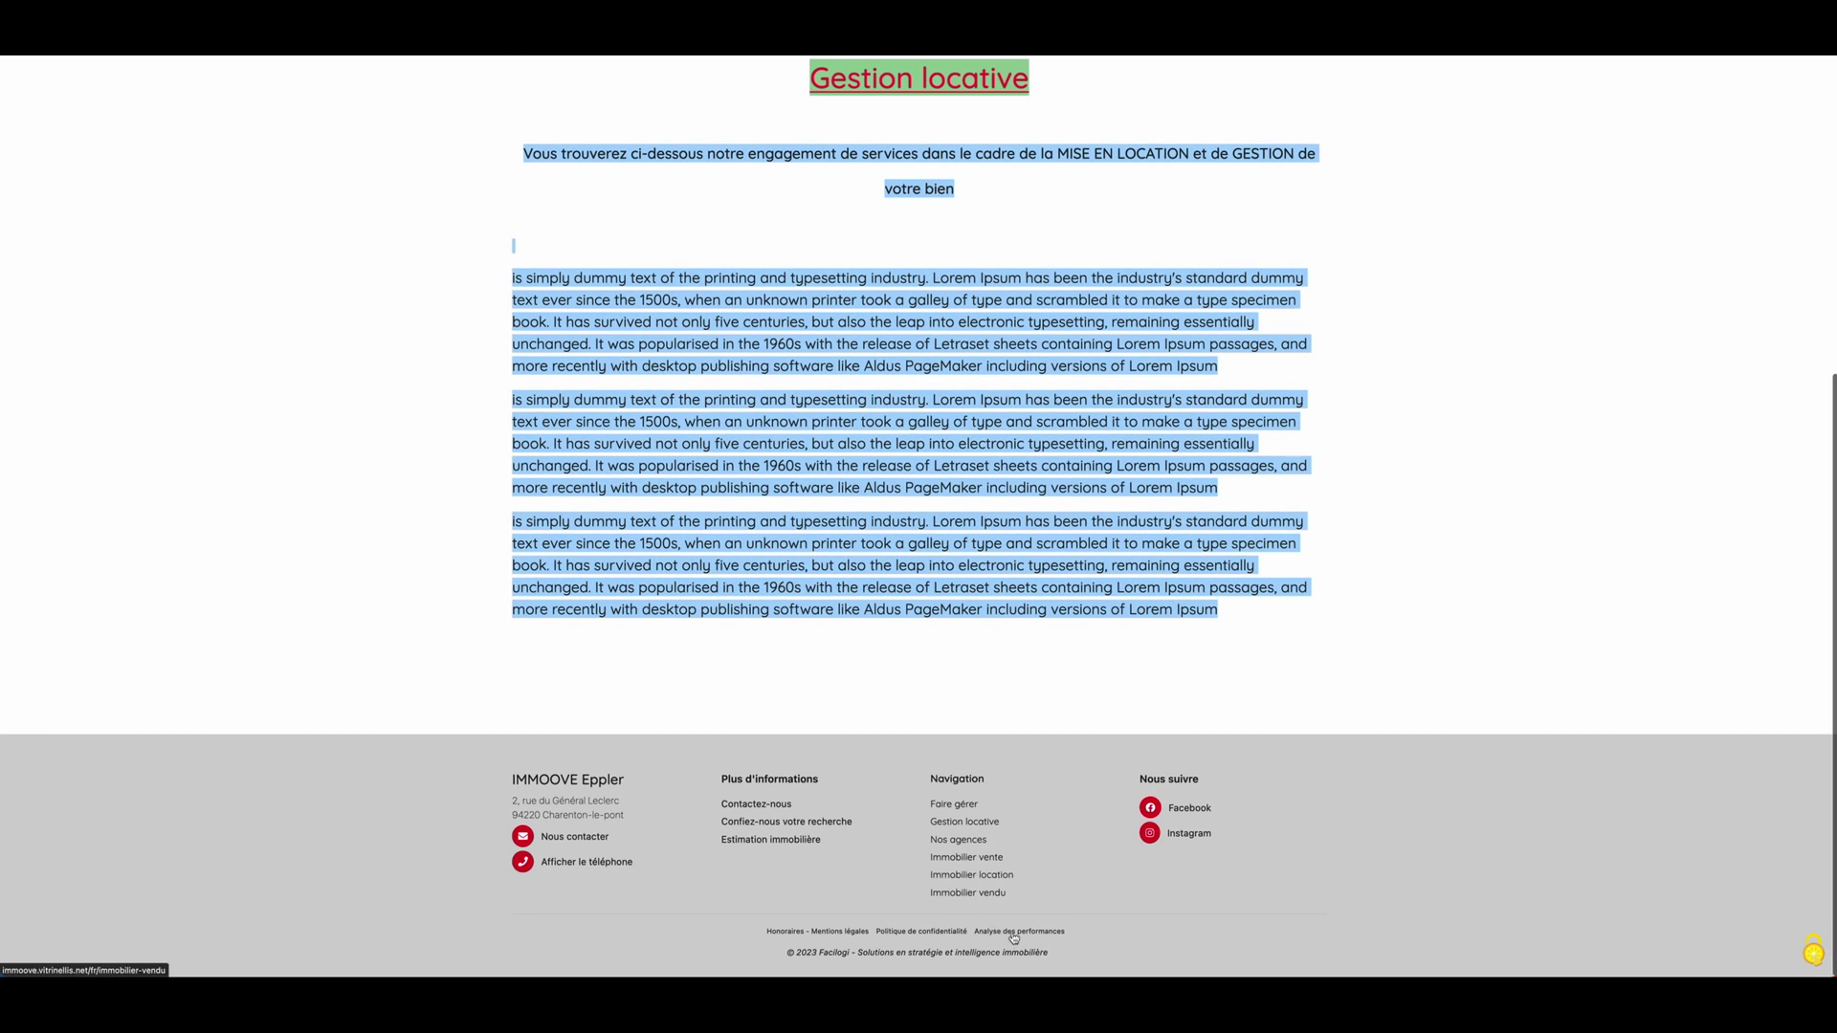
scroll(557, 401, up, 10)
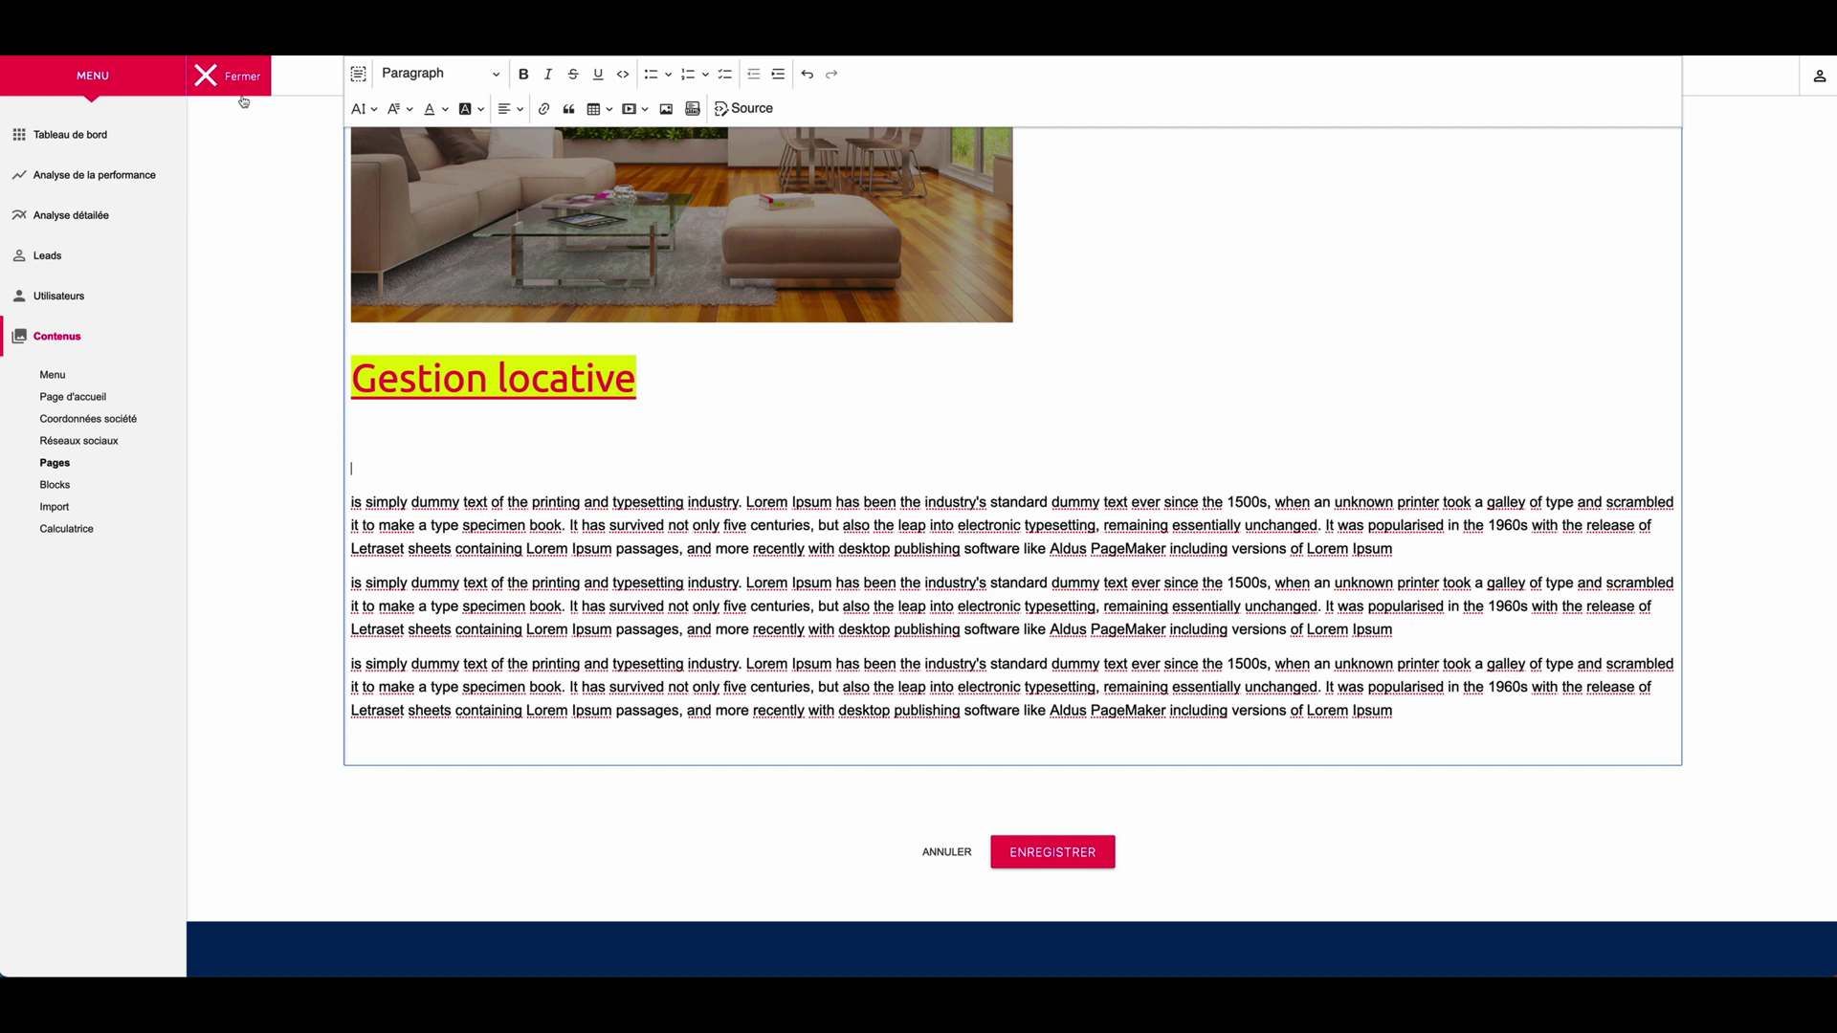
- Open the Gestion locative page from the site's pages list and bring its content up for editing
click(56, 465)
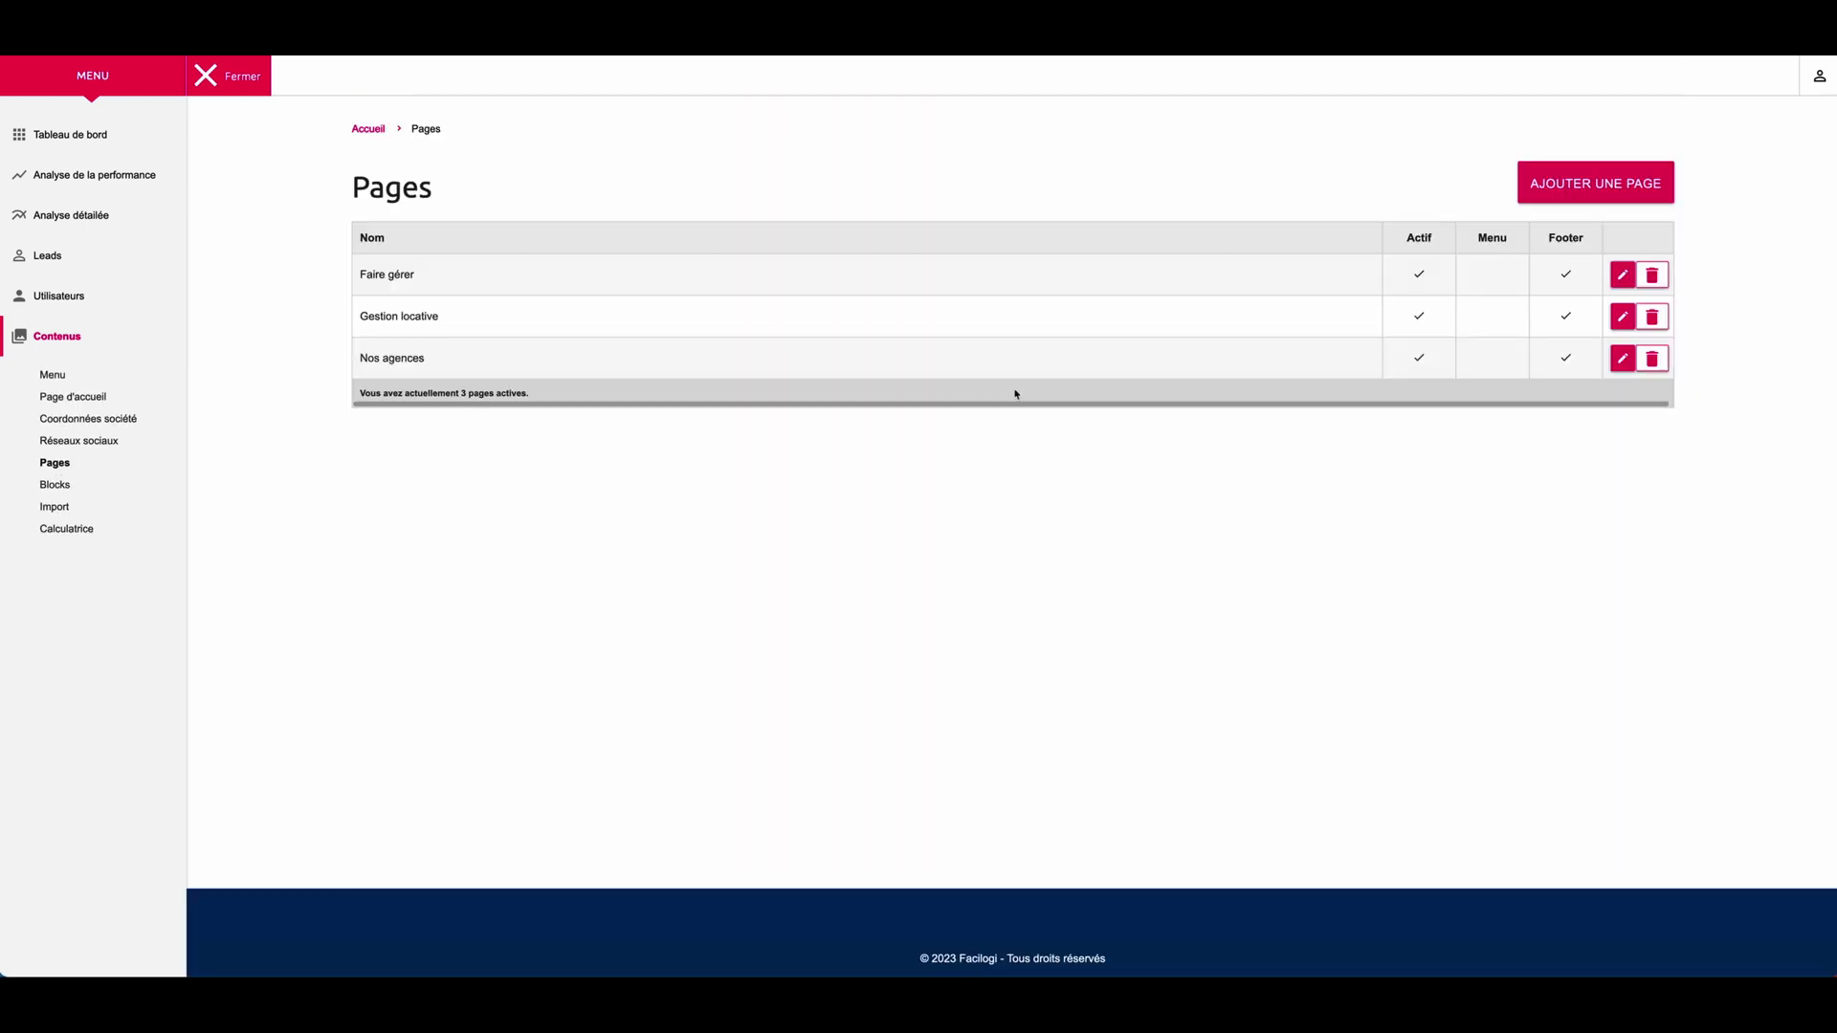
click(1622, 316)
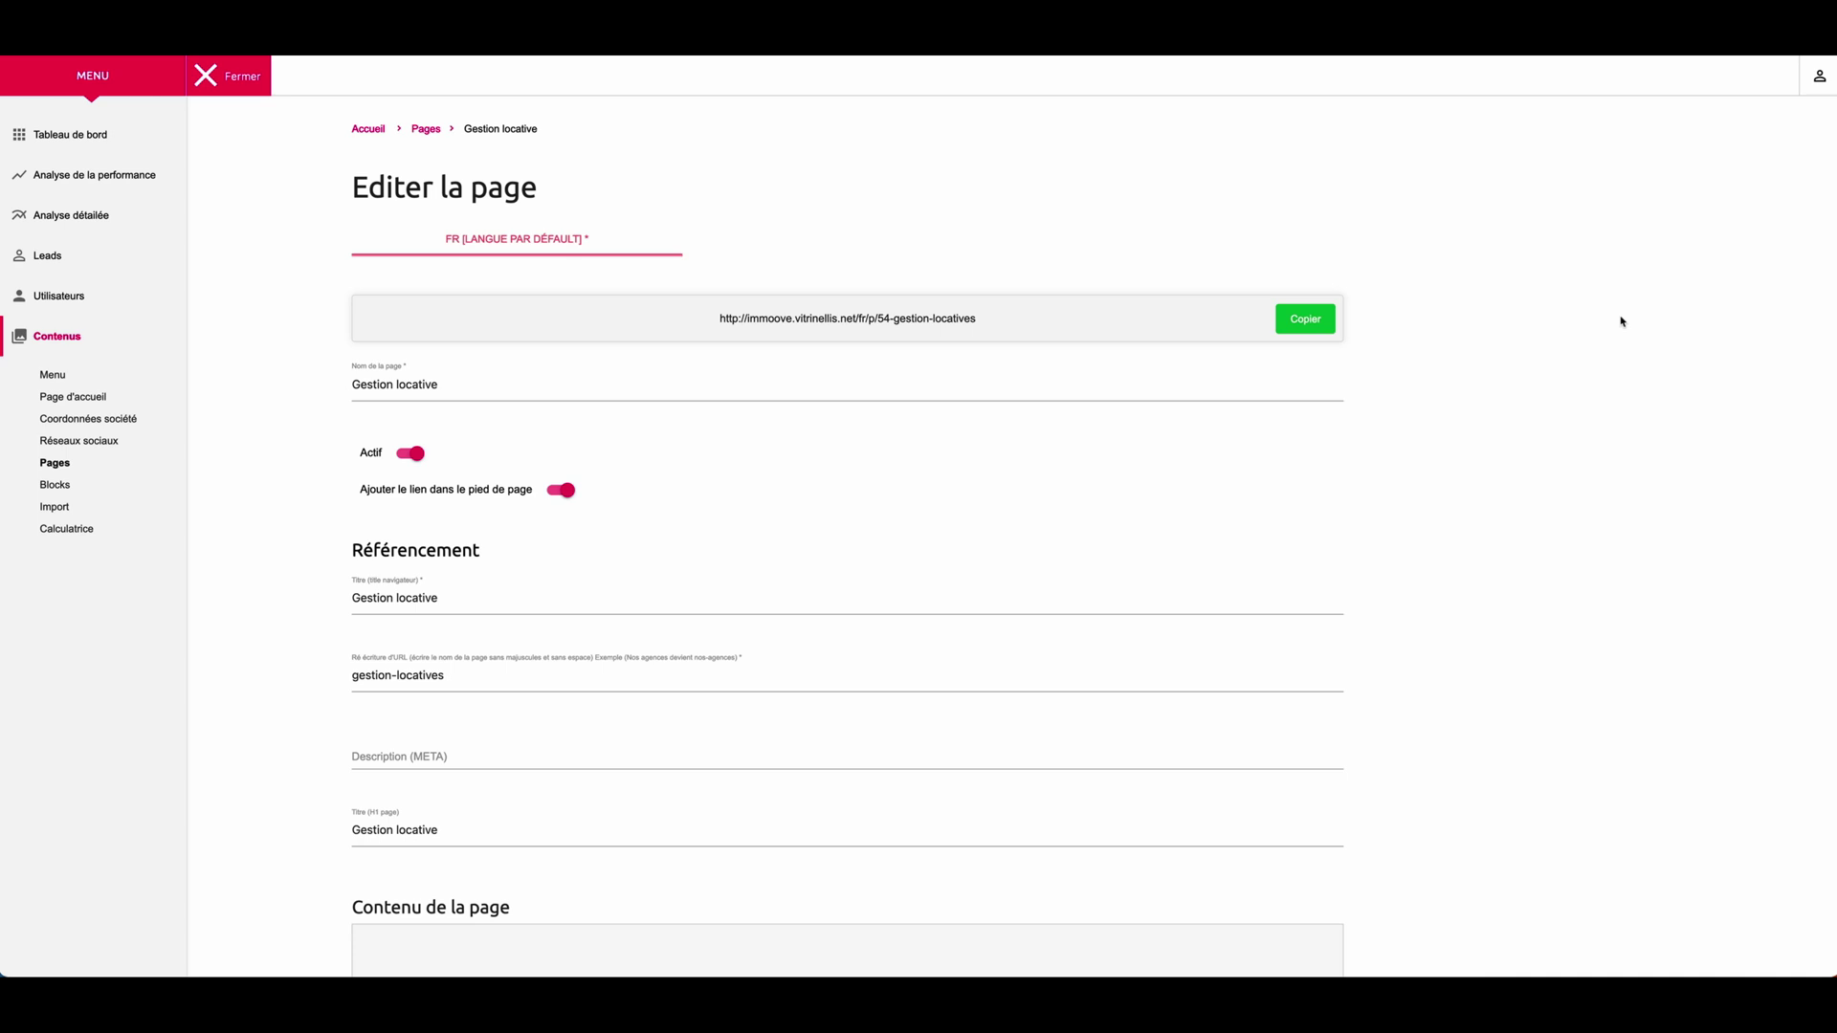
scroll(849, 427, down, 5)
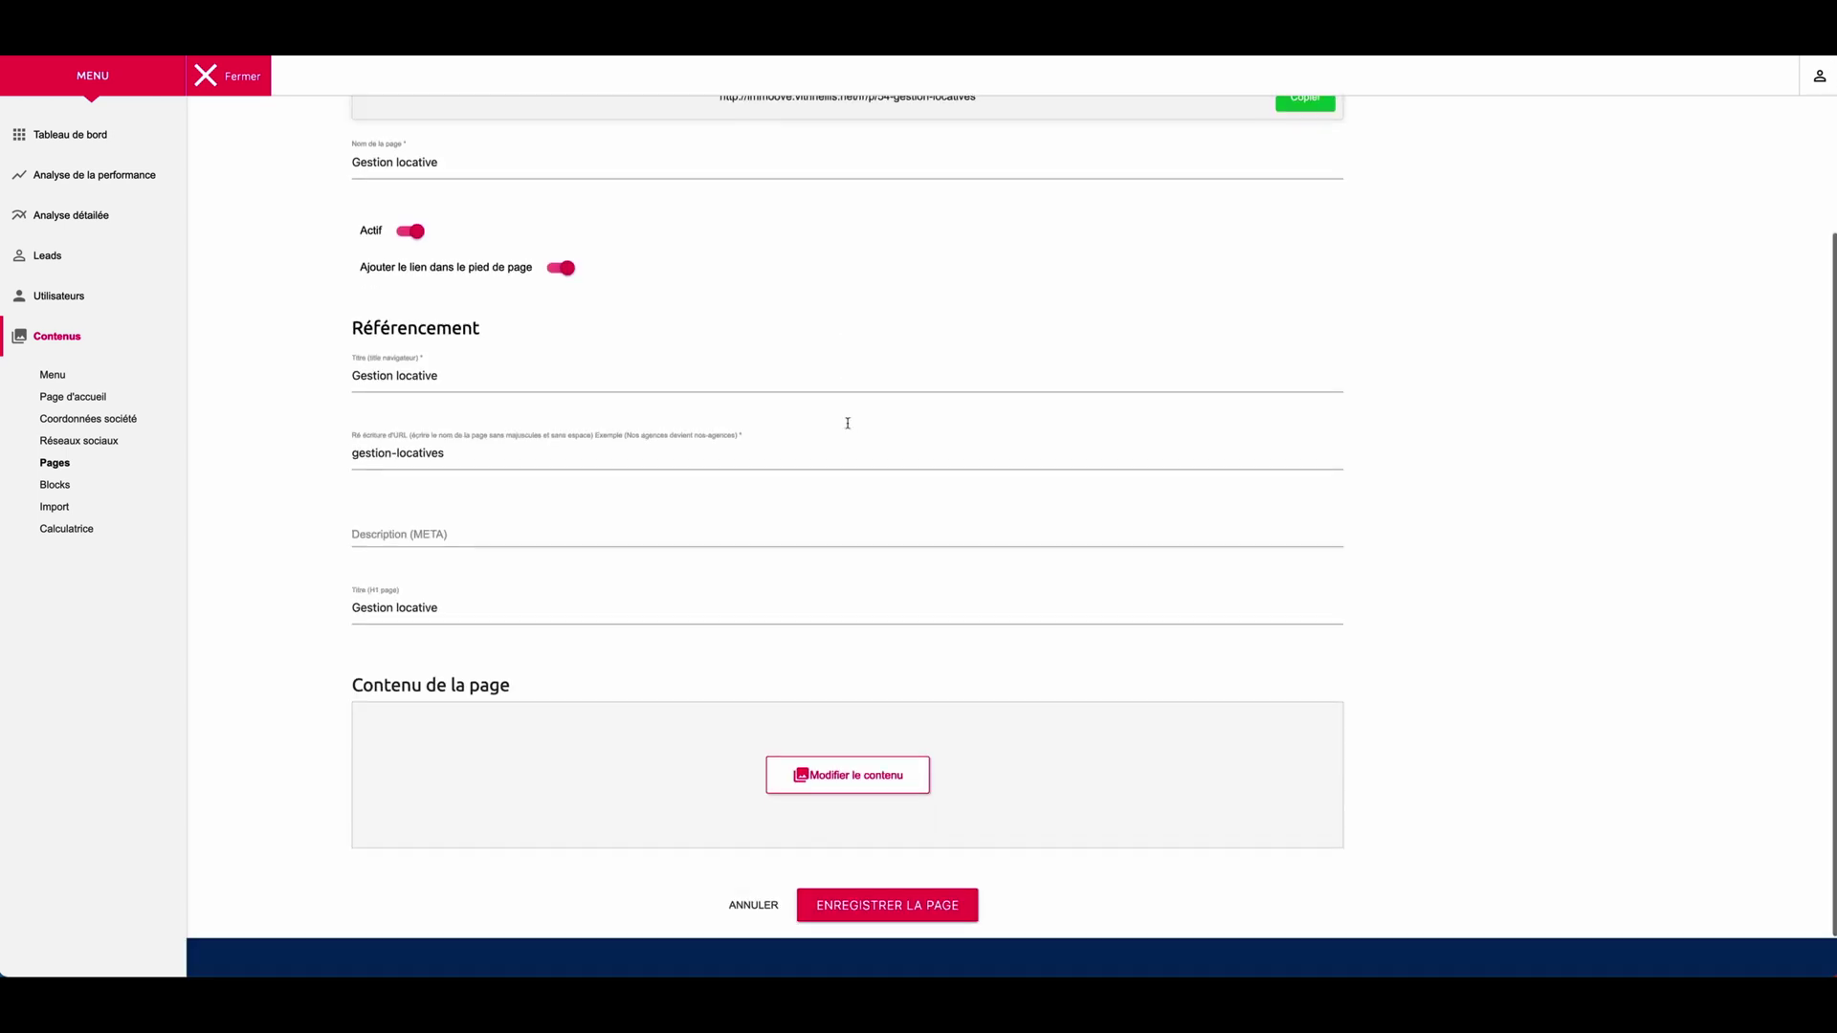
click(857, 732)
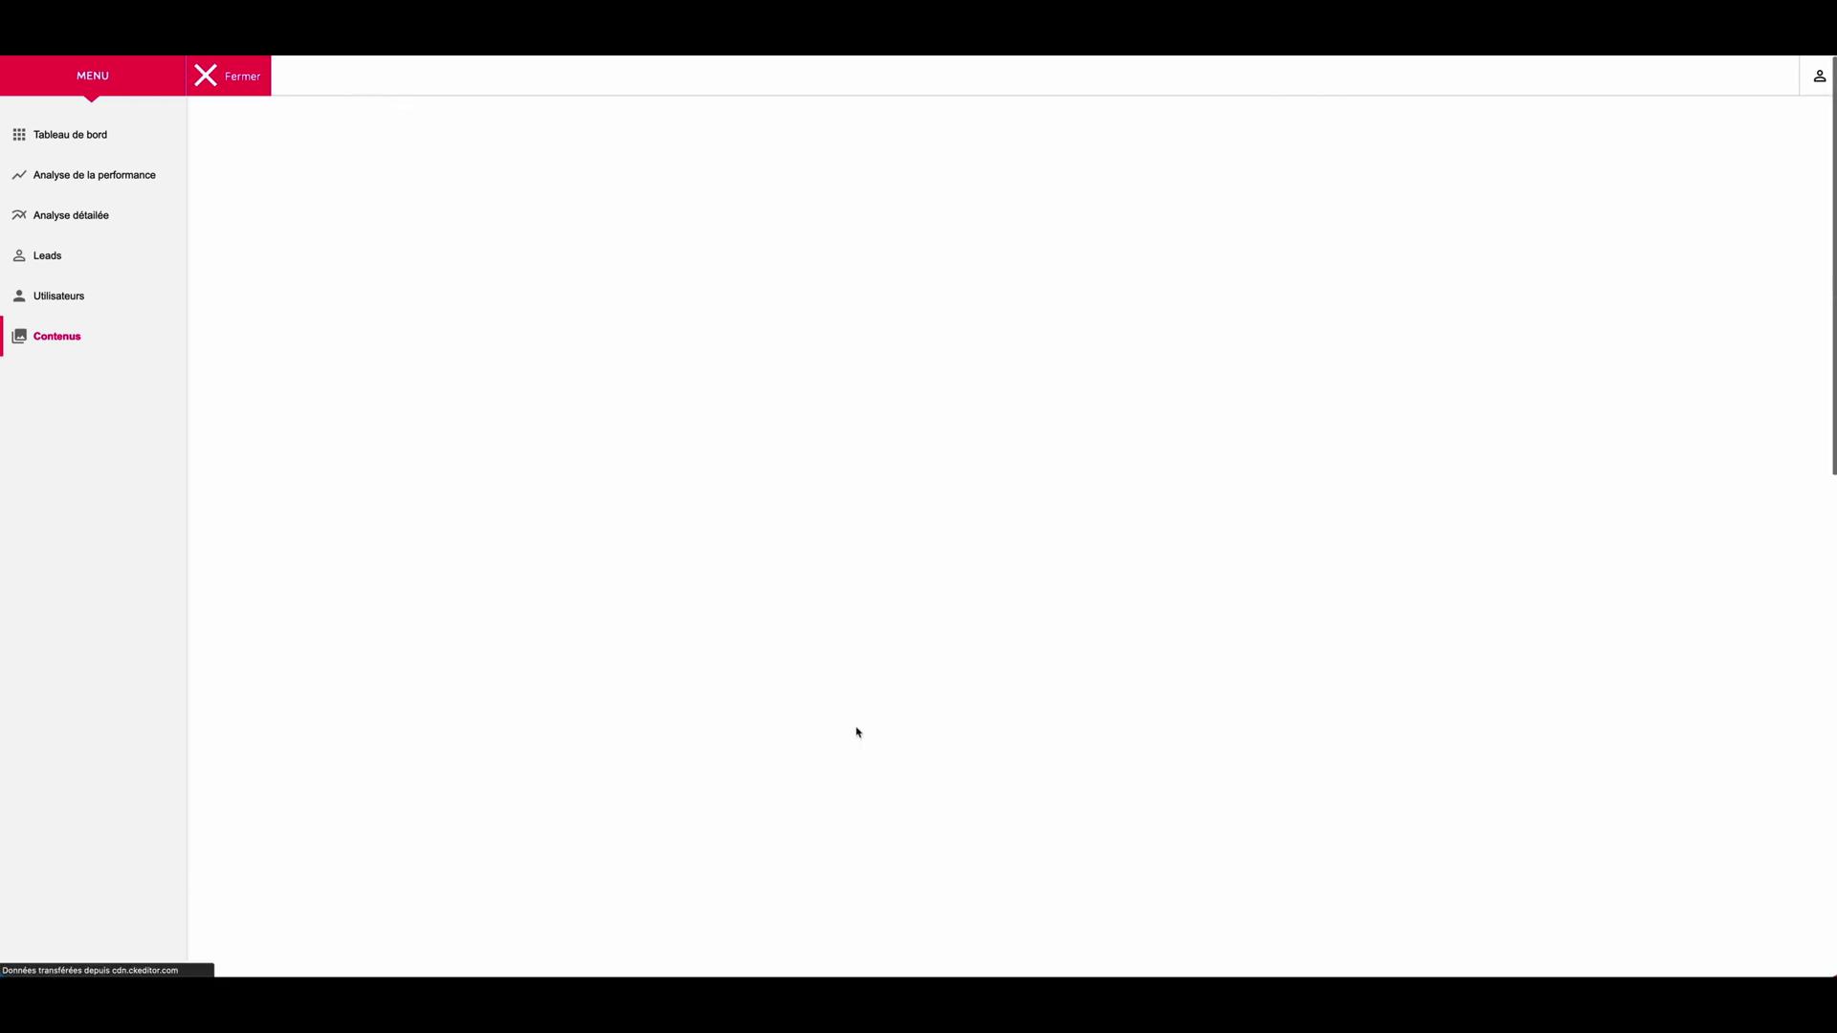
scroll(956, 646, down, 3)
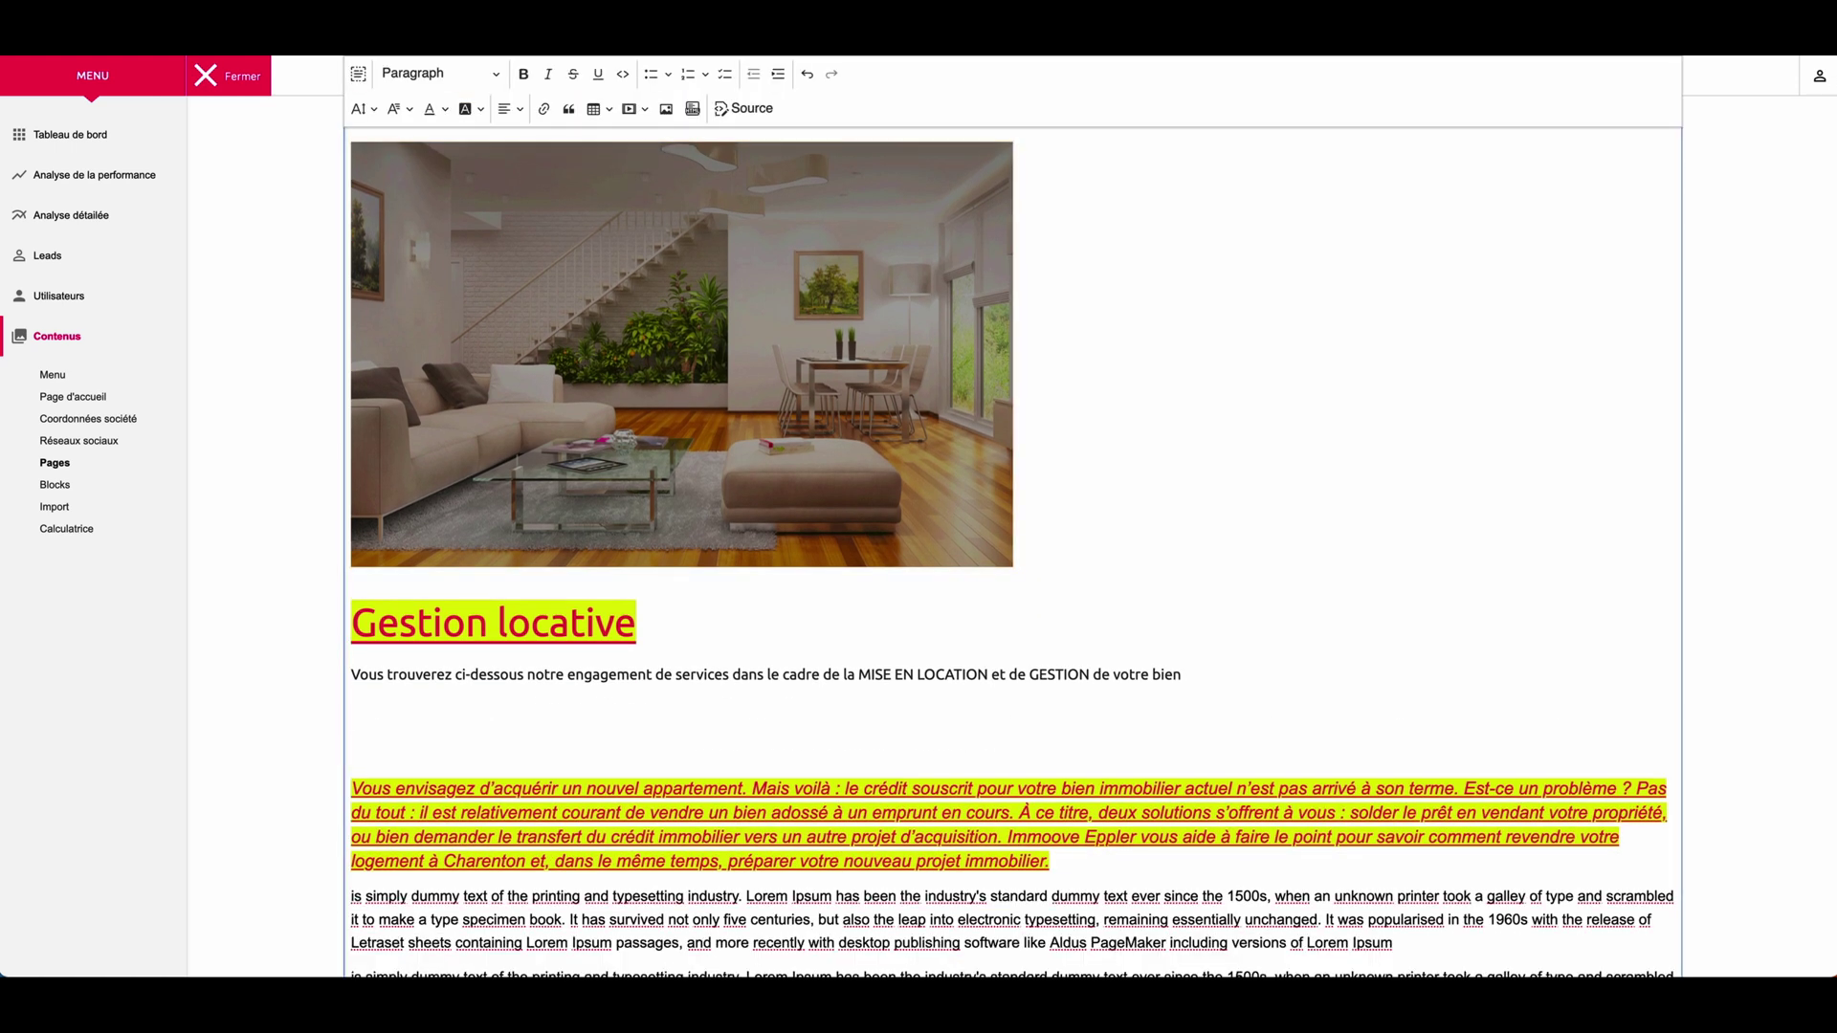
- Copy the blog article's introductory paragraph "Vous envisagez d'acquérir un nouvel appartement…" and paste it with its link below the Gestion locative subtitle
click(488, 29)
drag(551, 425, 884, 543)
text(Vous envisagez d’acquérir un nouvel appartement. Mais voilà : le crédit souscrit pour votre bien immobilier actuel n’est pas arrivé à son terme. Est-ce un problème ? Pas du tout : il est relativement courant de vendre un bien adossé à un emprunt en cours. À ce titre, deux solutions s’offrent à vous : solder le prêt en vendant votre propriété, ou bien demander le transfert du crédit immobilier vers un autre projet d’acquisition. Immoove Eppler vous aide à faire le point pour savoir comment revendre votre logement à Charenton et, dans le même temps, préparer votre nouveau projet immobilier.)
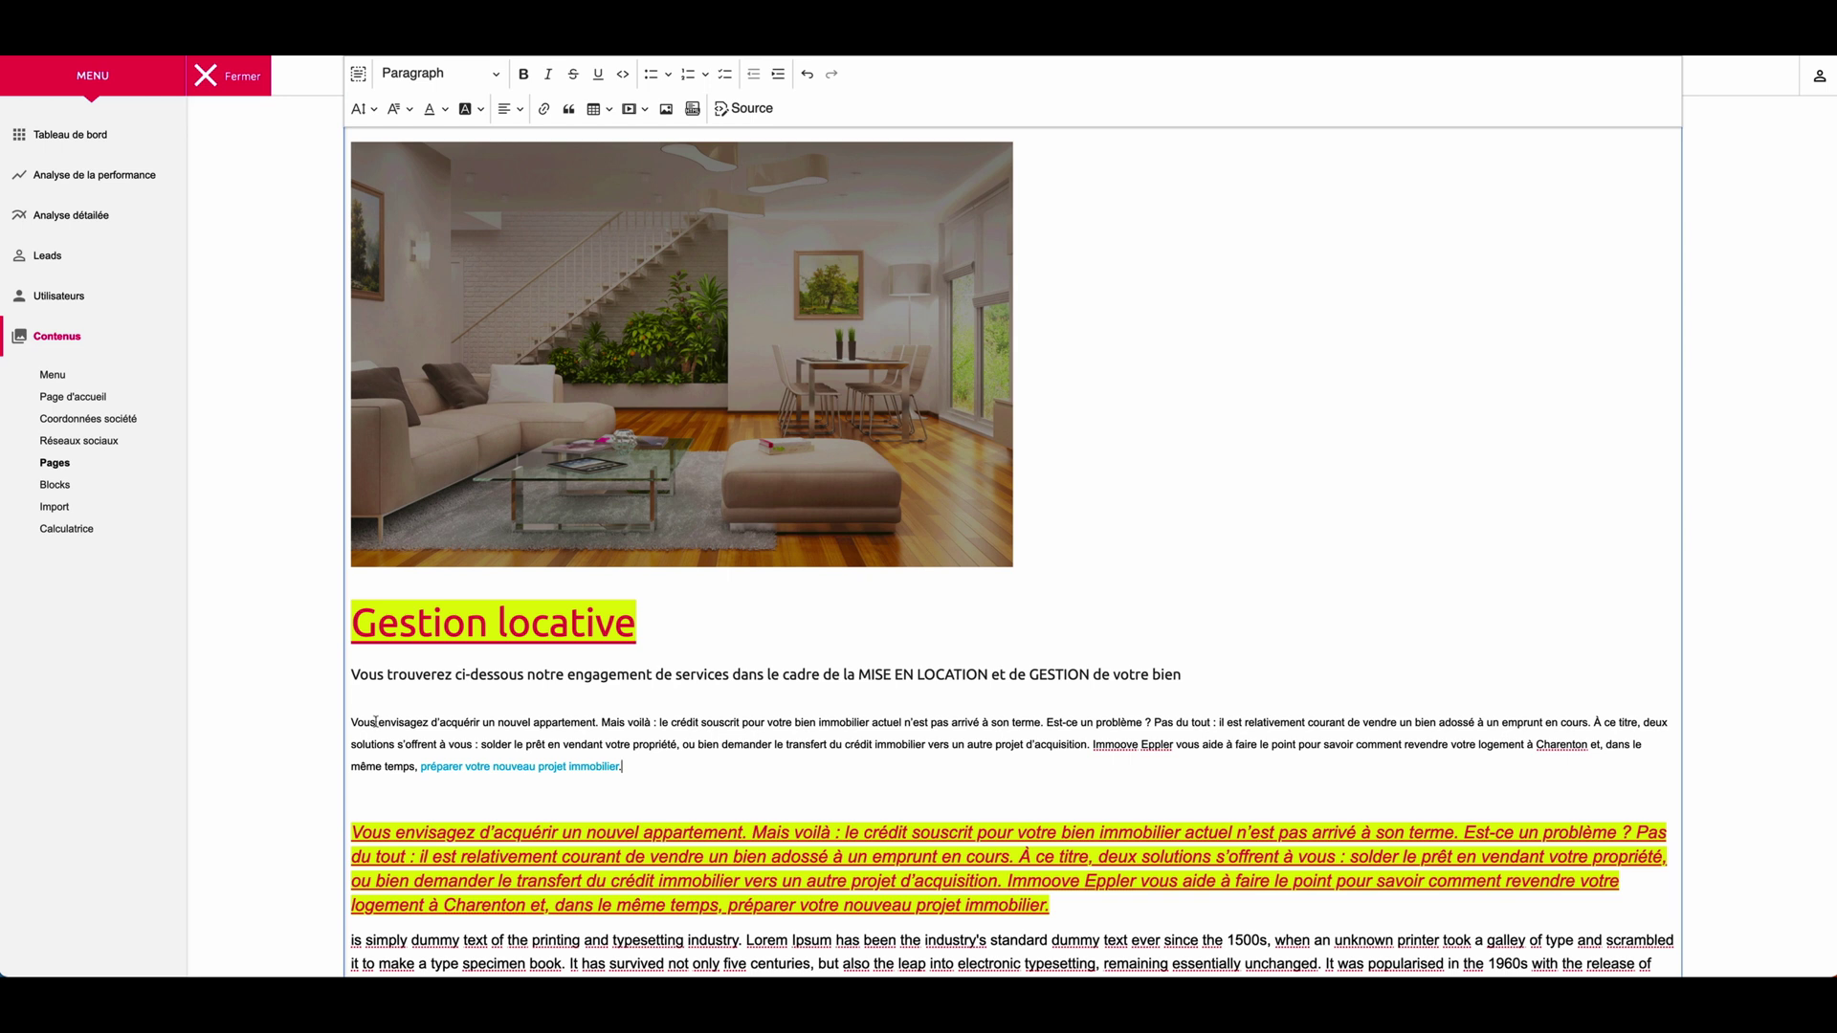
- Paste the same article introduction again as plain text, without its link, below the first pasted paragraph
double_click(497, 675)
click(489, 769)
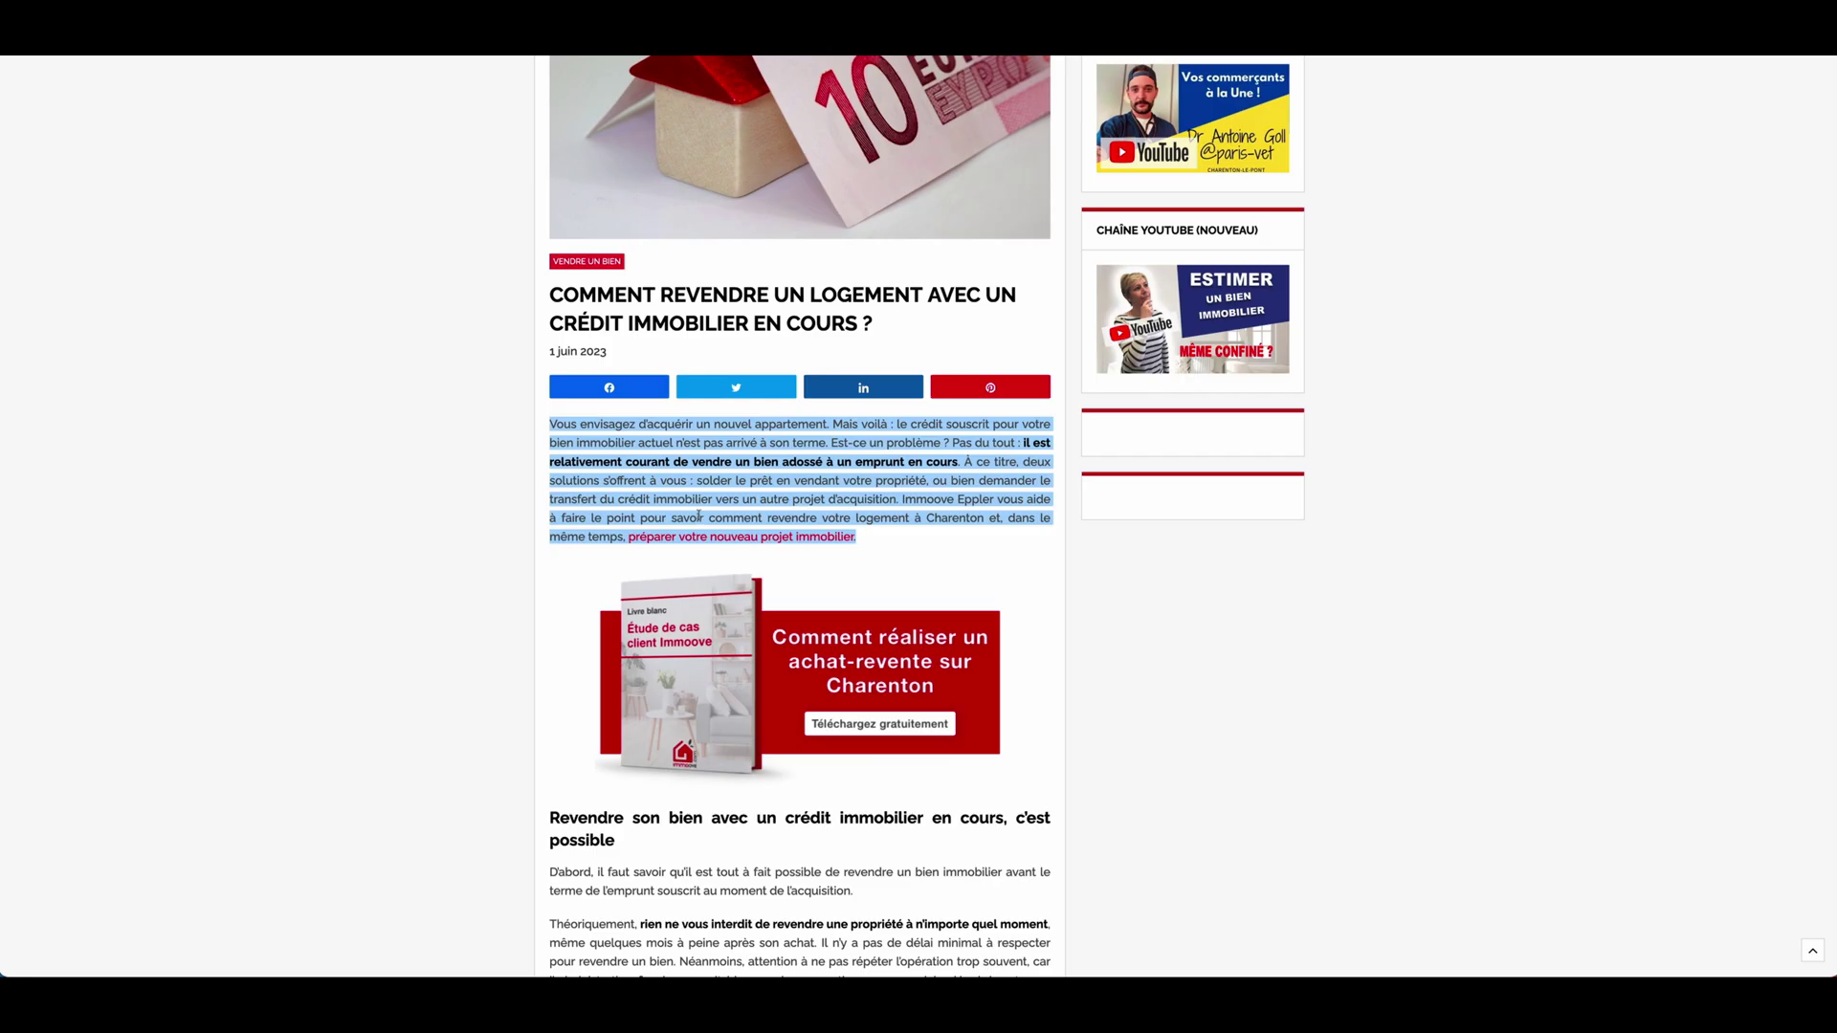
click(696, 498)
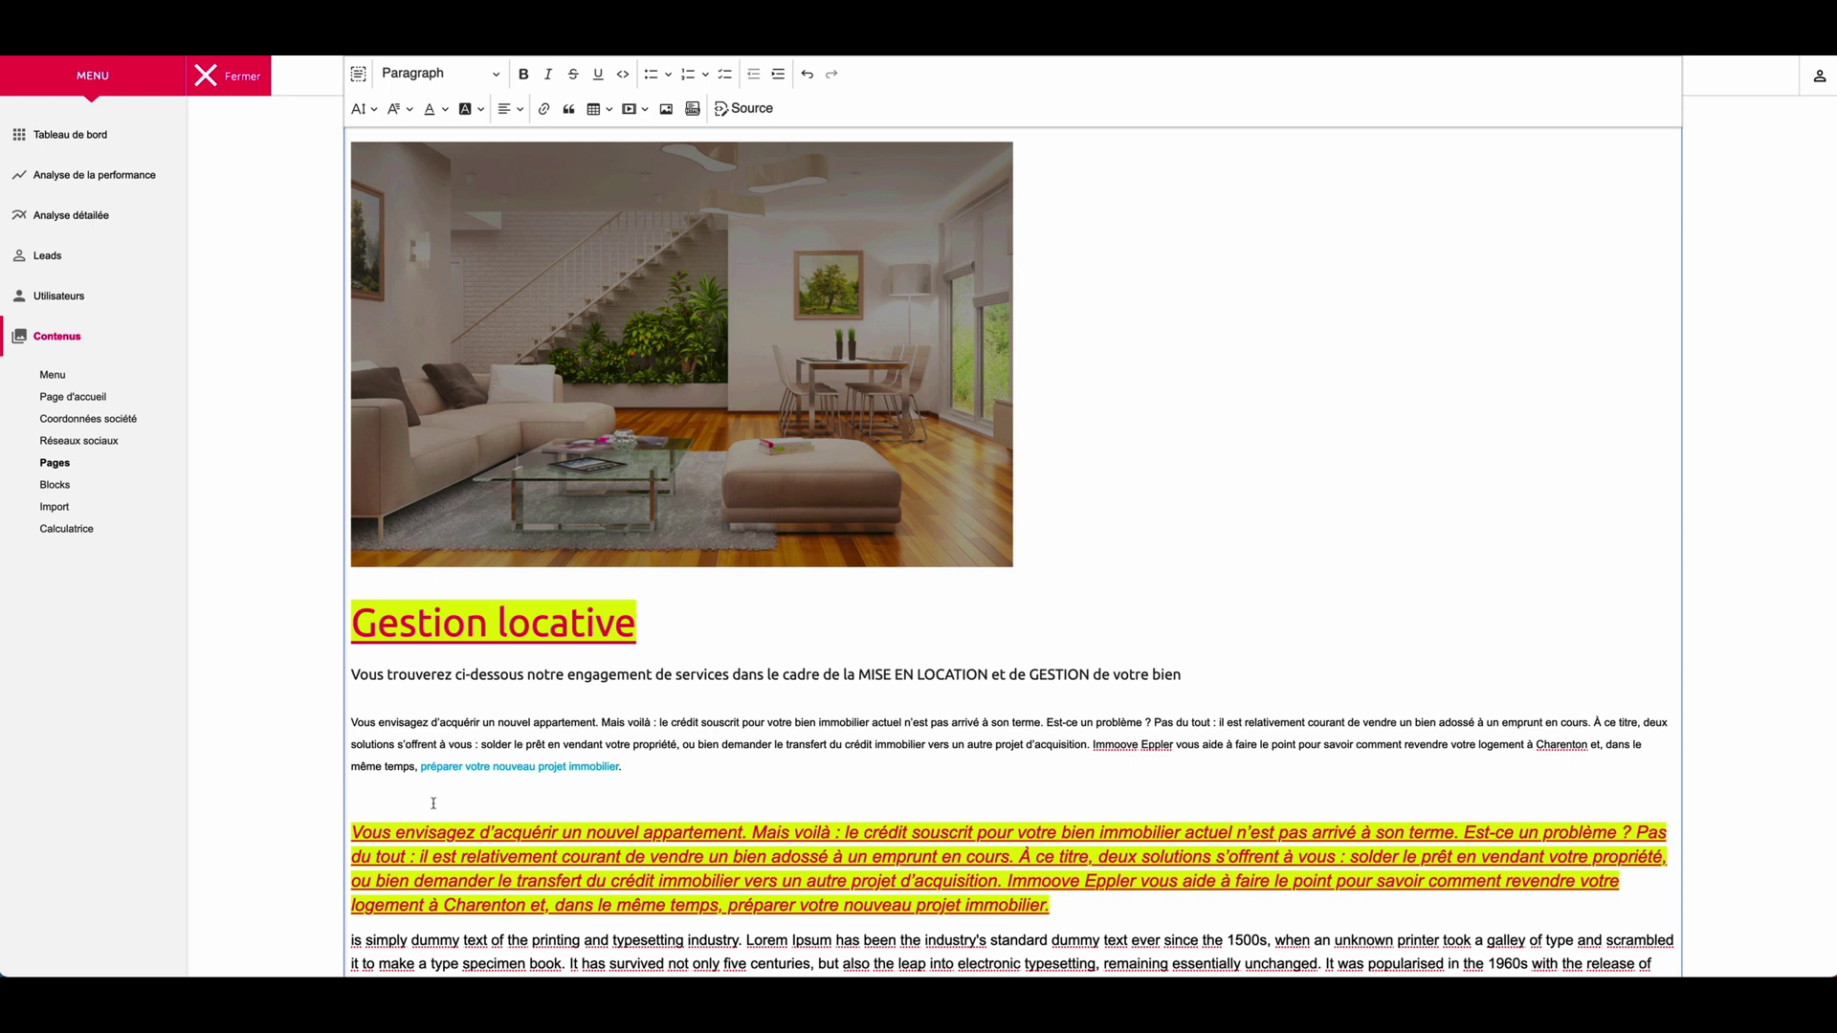
text(Vous envisagez d’acquérir un nouvel appartement. Mais voilà : le crédit souscrit pour votre bien immobilier actuel n’est pas arrivé à son terme. Est-ce un problème ? Pas du tout : il est relativement courant de vendre un bien adossé à un emprunt en cours. À ce titre, deux solutions s’offrent à vous : solder le prêt en vendant votre propriété, ou bien demander le transfert du crédit immobilier vers un autre projet d’acquisition. Immoove Eppler vous aide à faire le point pour savoir comment revendre votre logement à Charenton et, dans le même temps, préparer votre nouveau projet immobilier.)
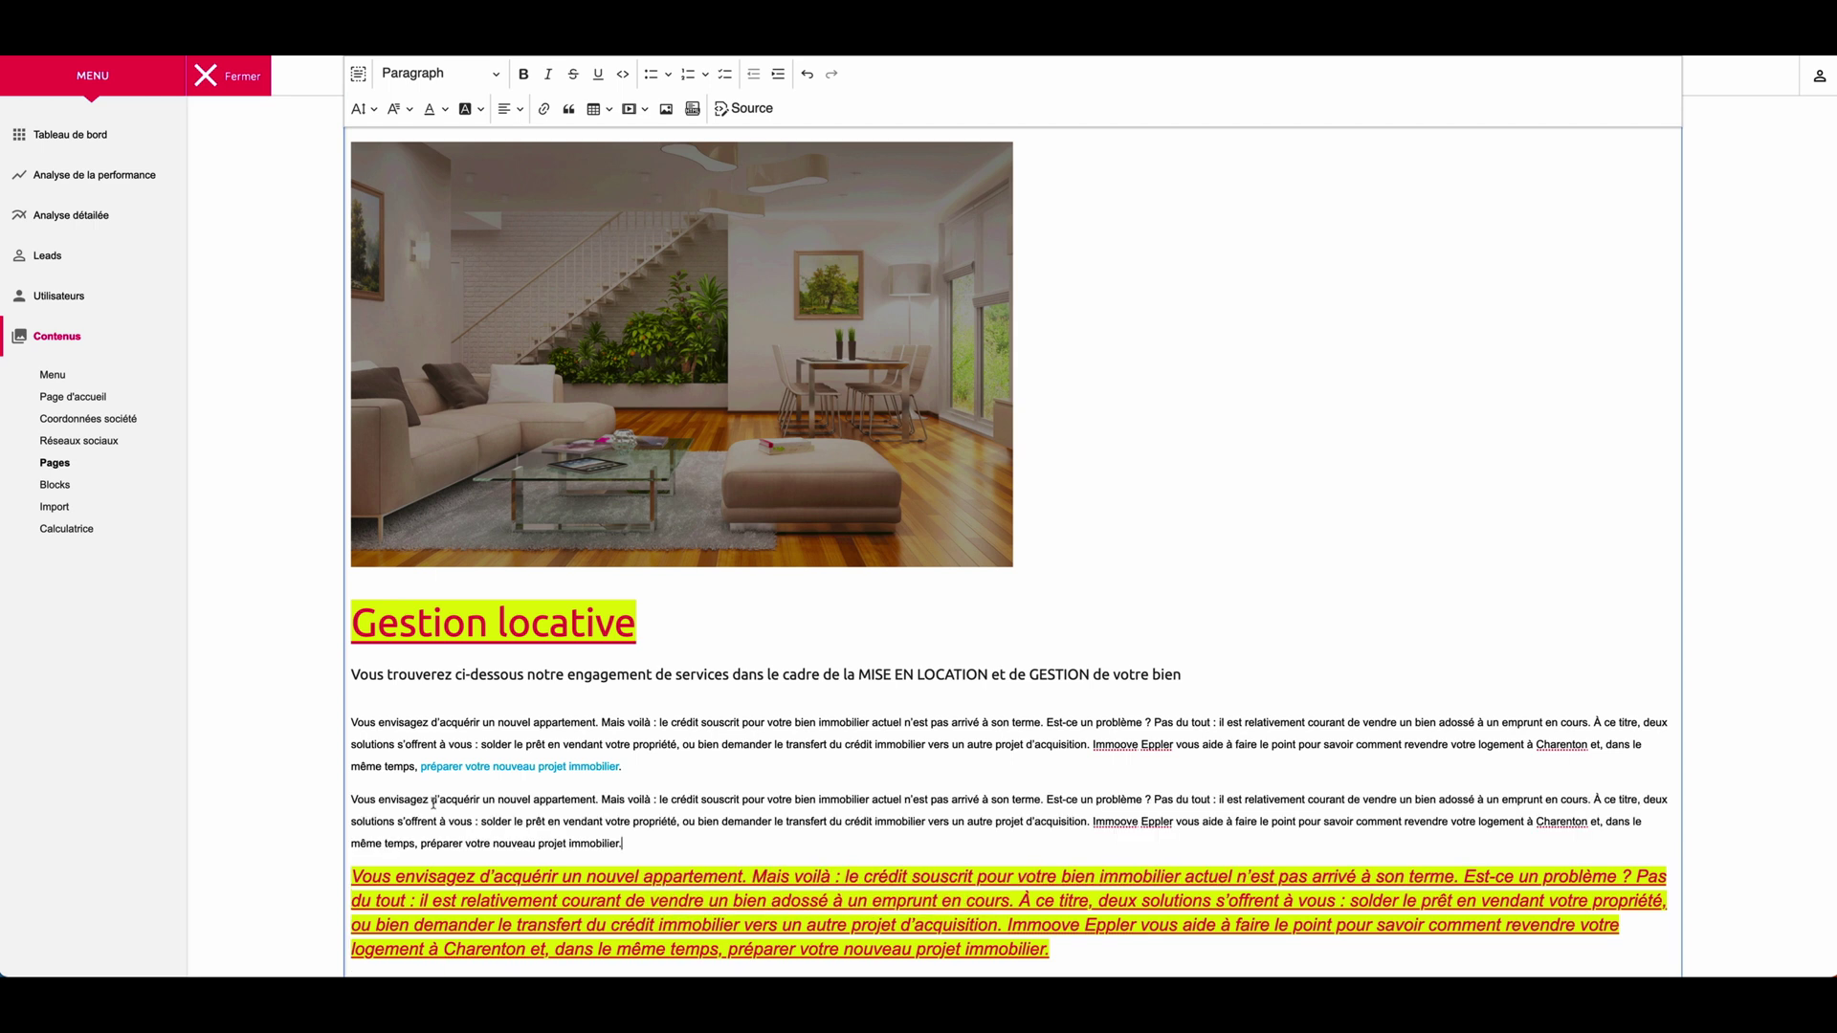
- Try Heading 2, Heading 4 and Heading 5 on the plain-text pasted paragraph, and set it back to Paragraph
scroll(451, 678, down, 1)
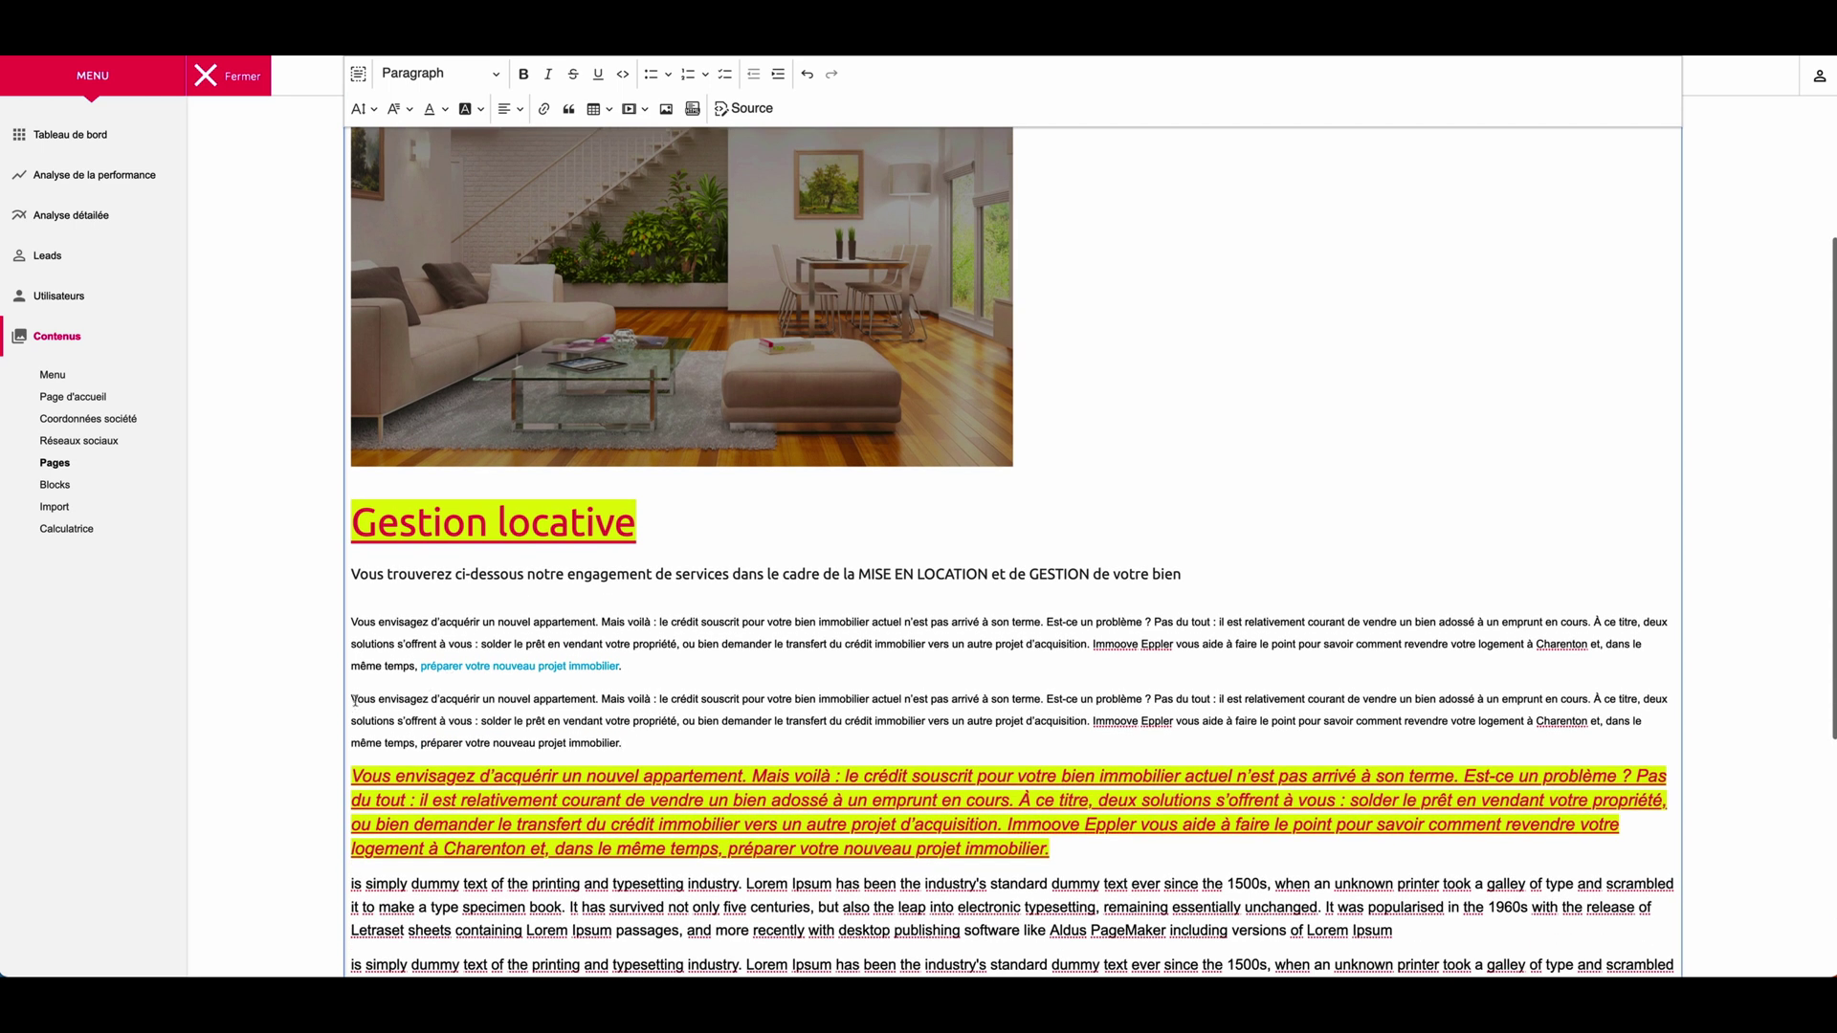
drag(352, 698, 957, 824)
scroll(493, 382, up, 3)
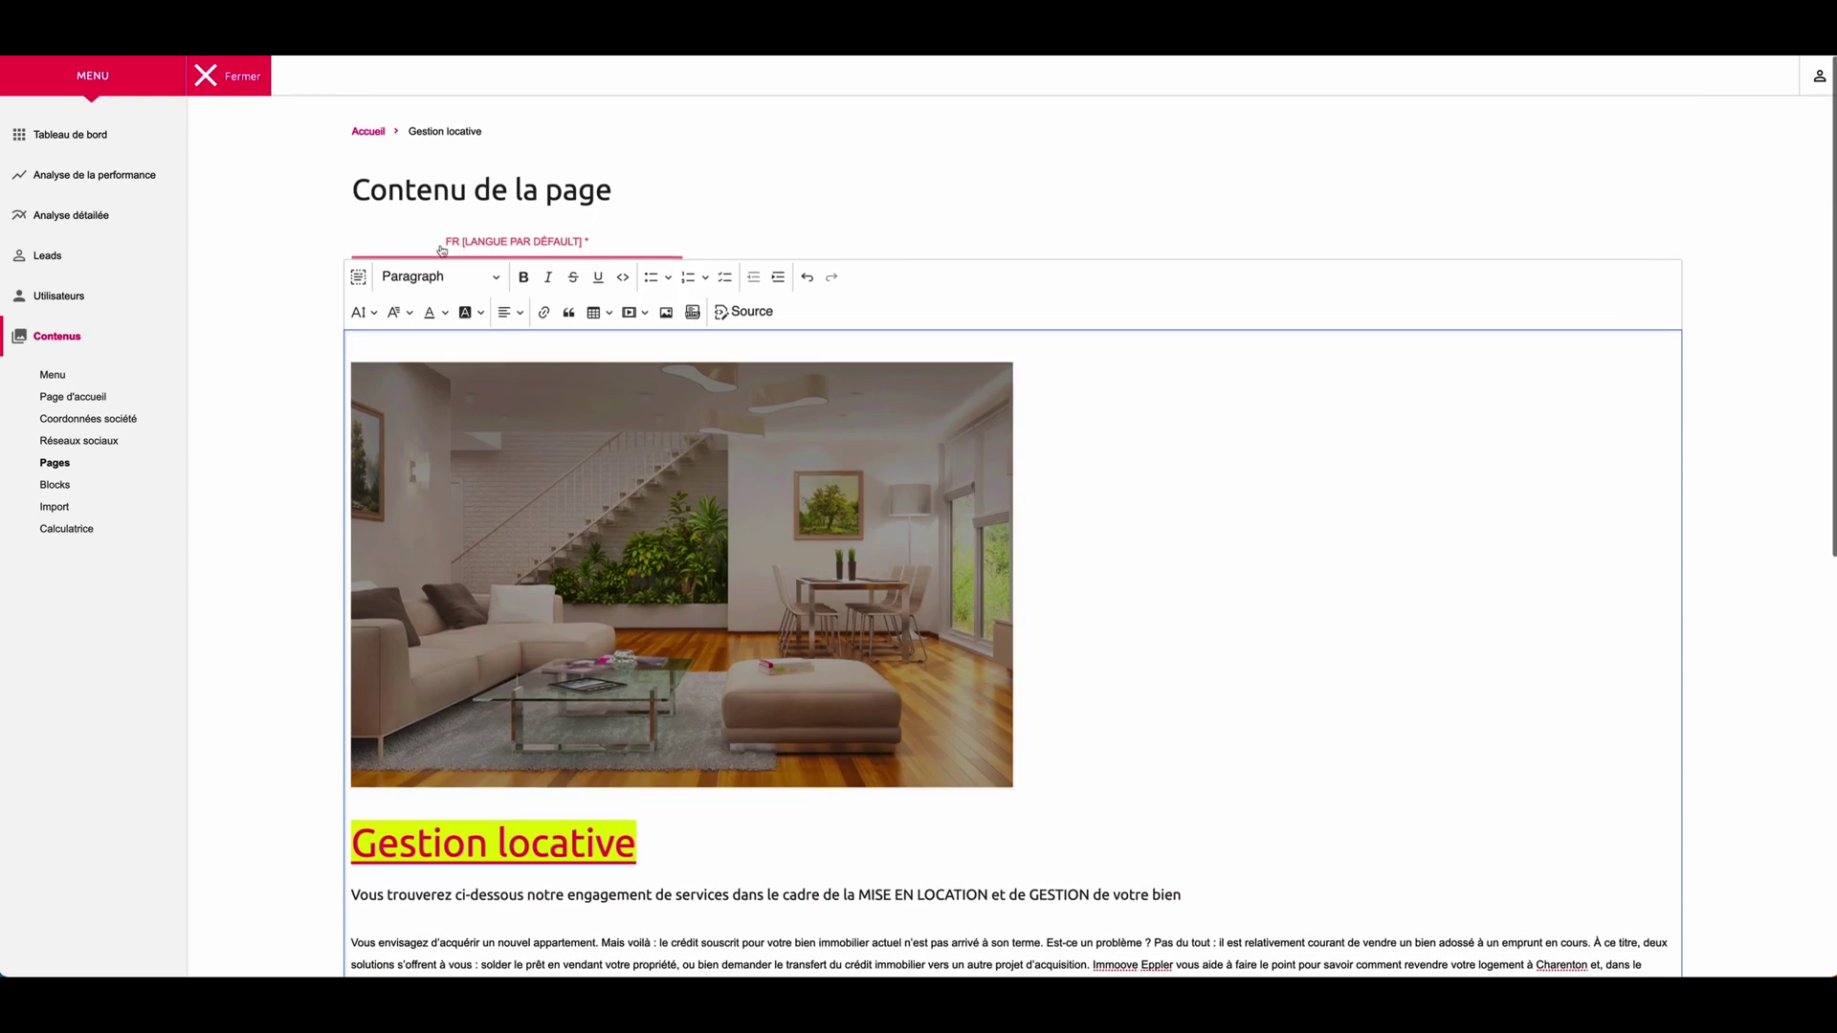
scroll(489, 274, down, 3)
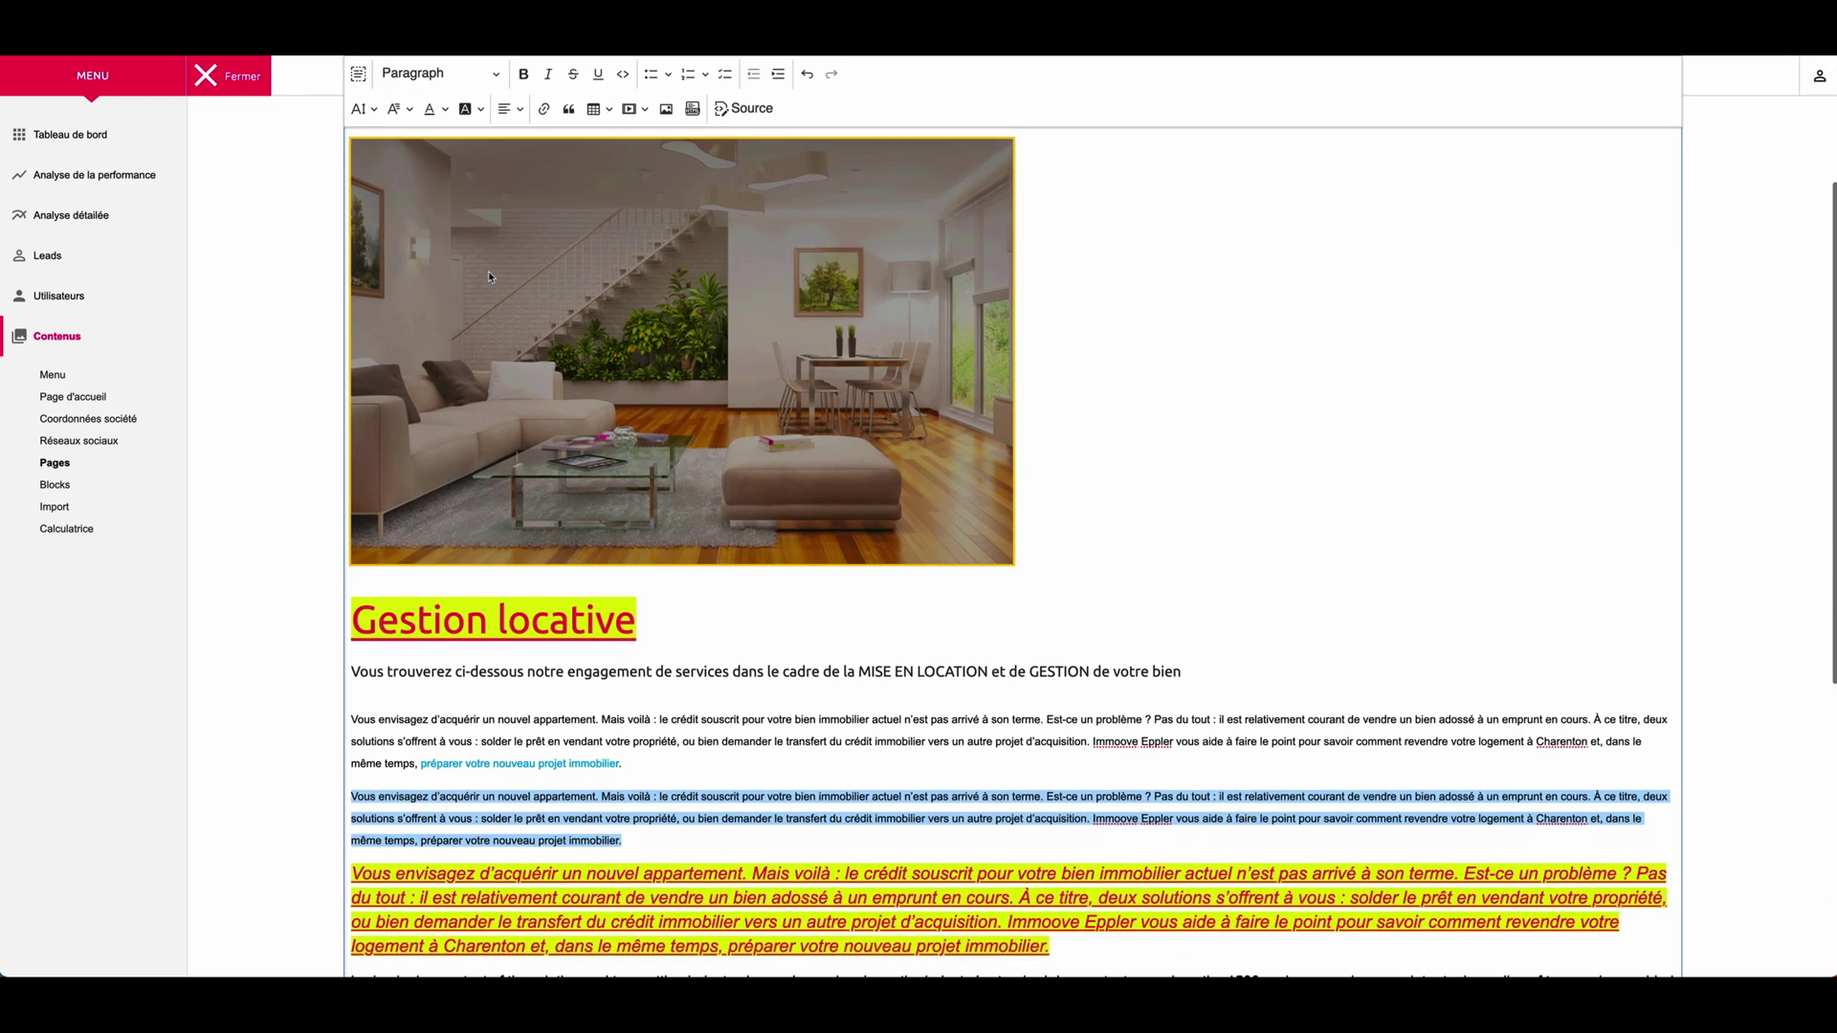
scroll(488, 272, down, 1)
scroll(488, 373, down, 1)
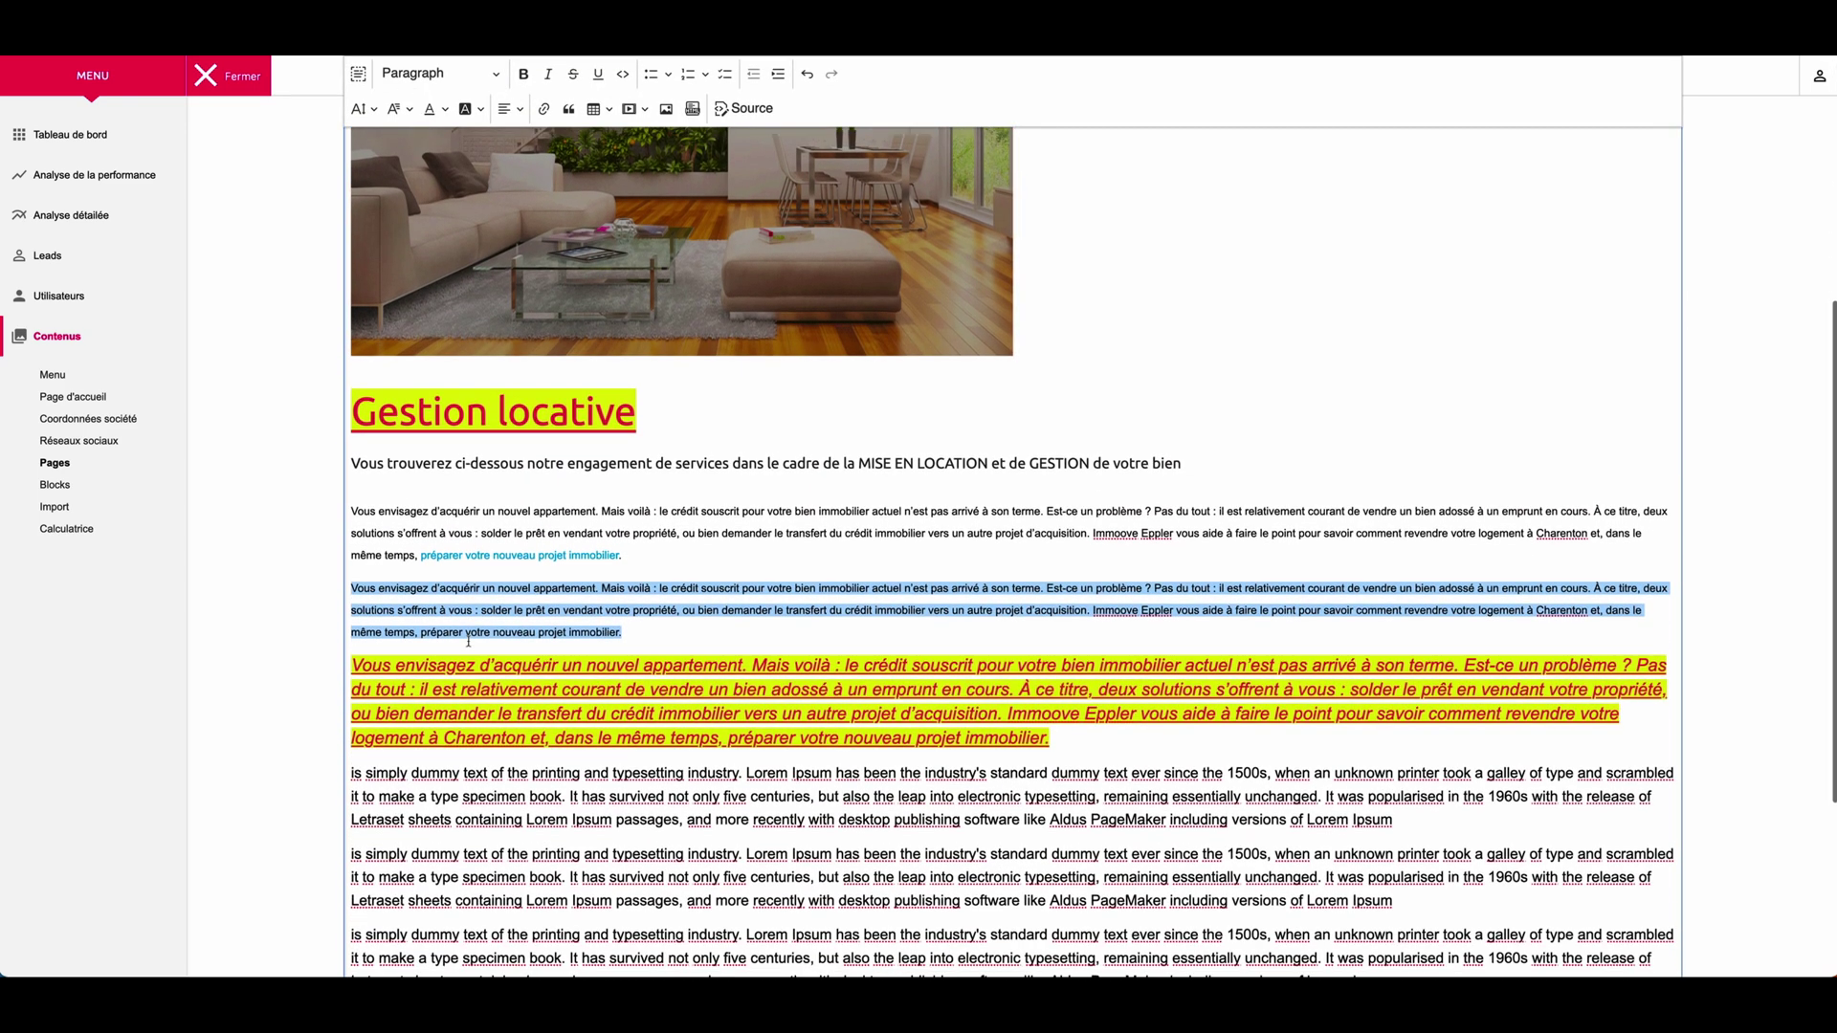
scroll(488, 604, down, 1)
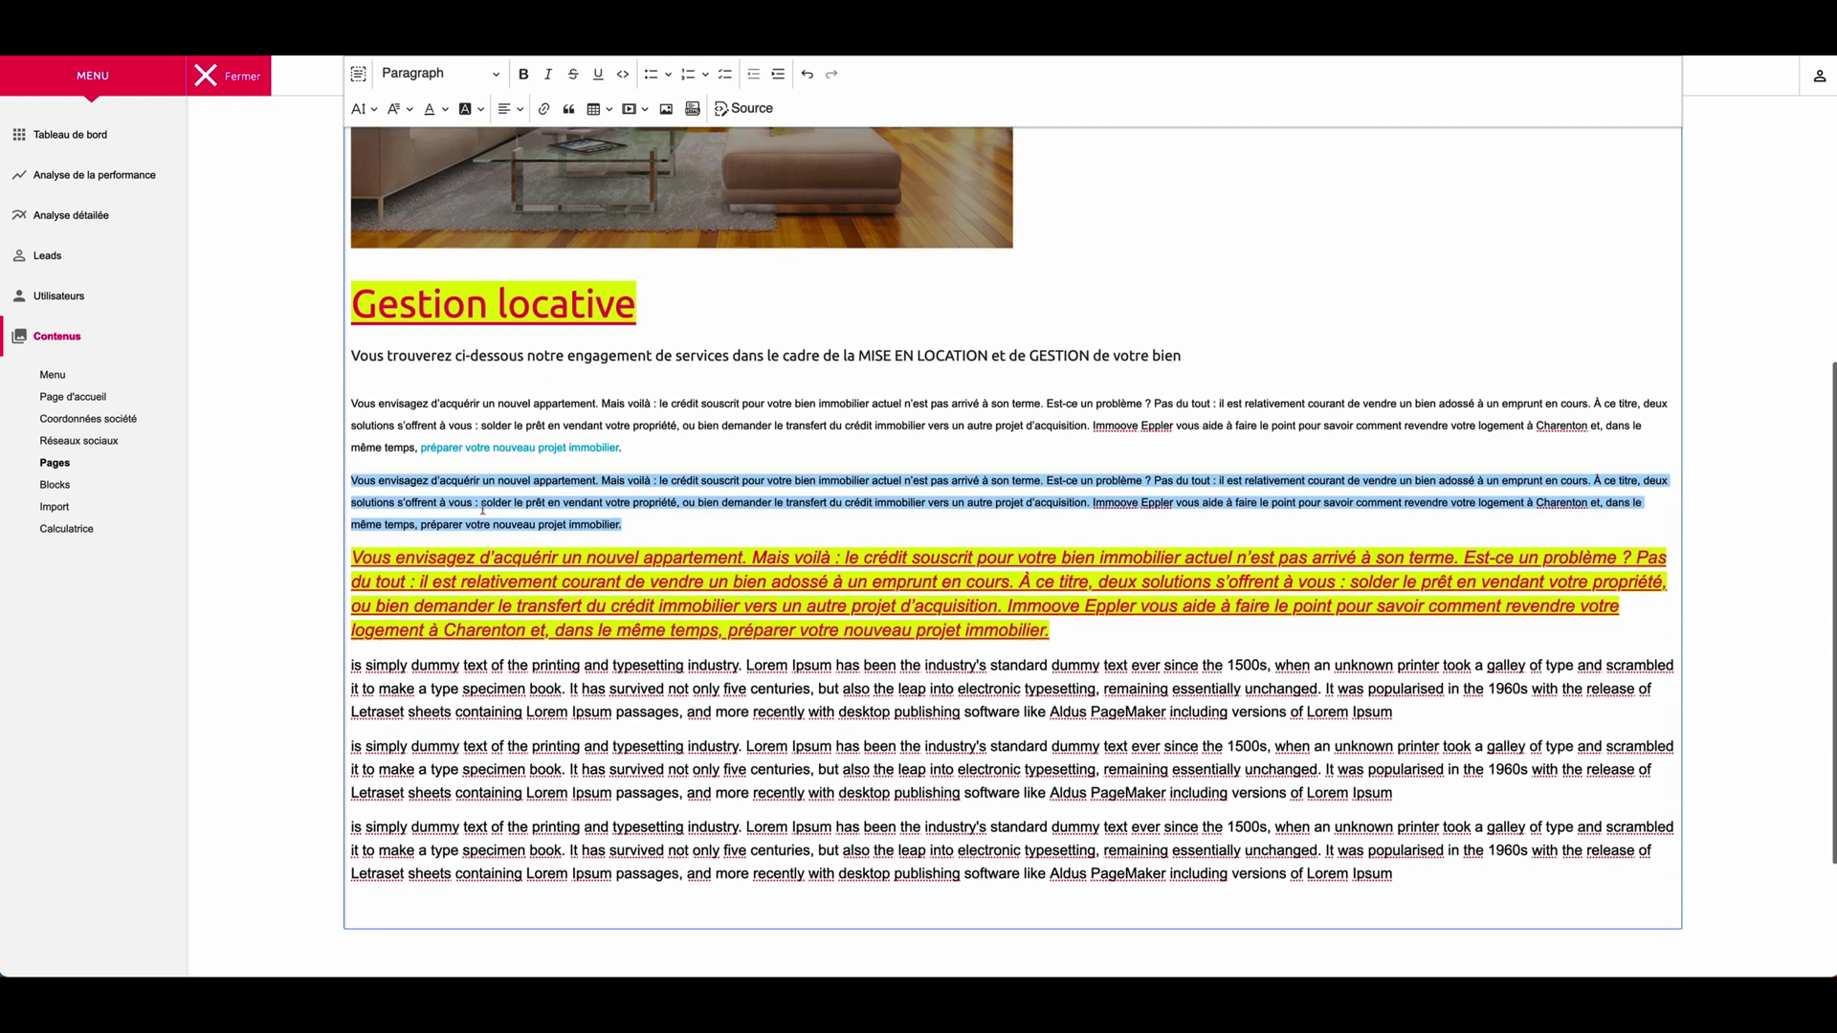
click(482, 74)
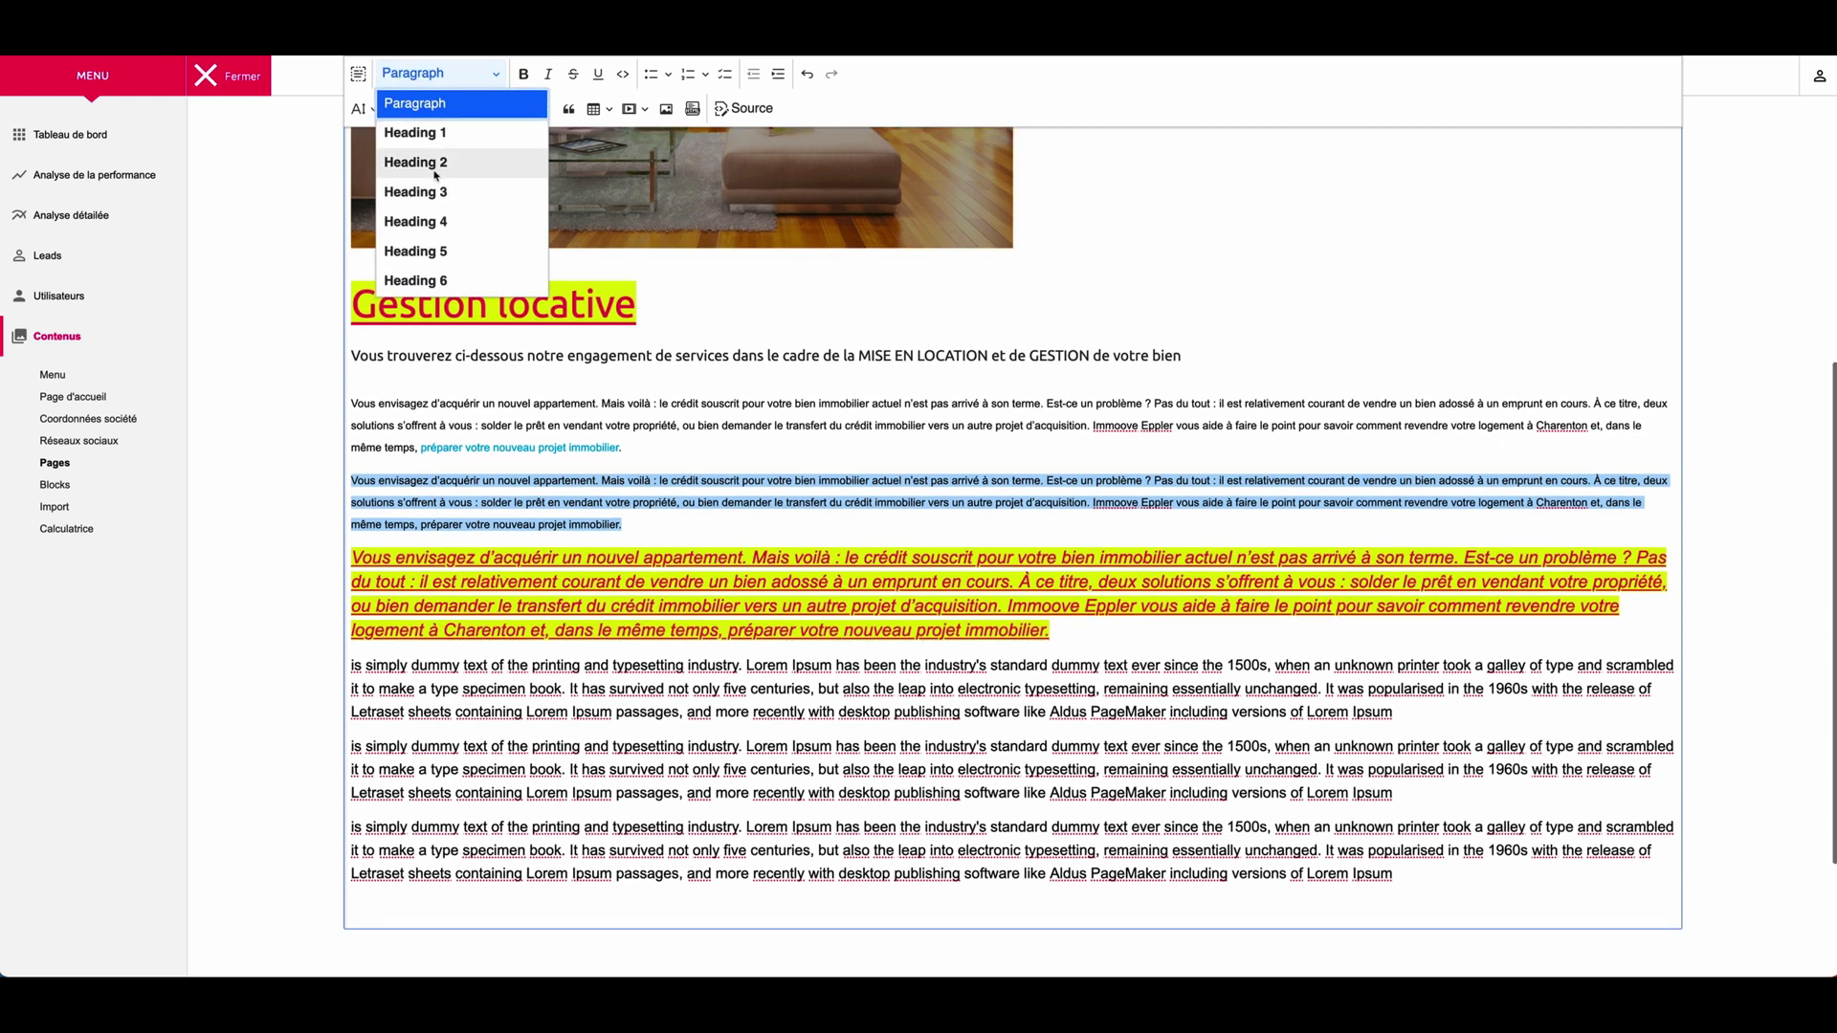
click(437, 162)
click(440, 74)
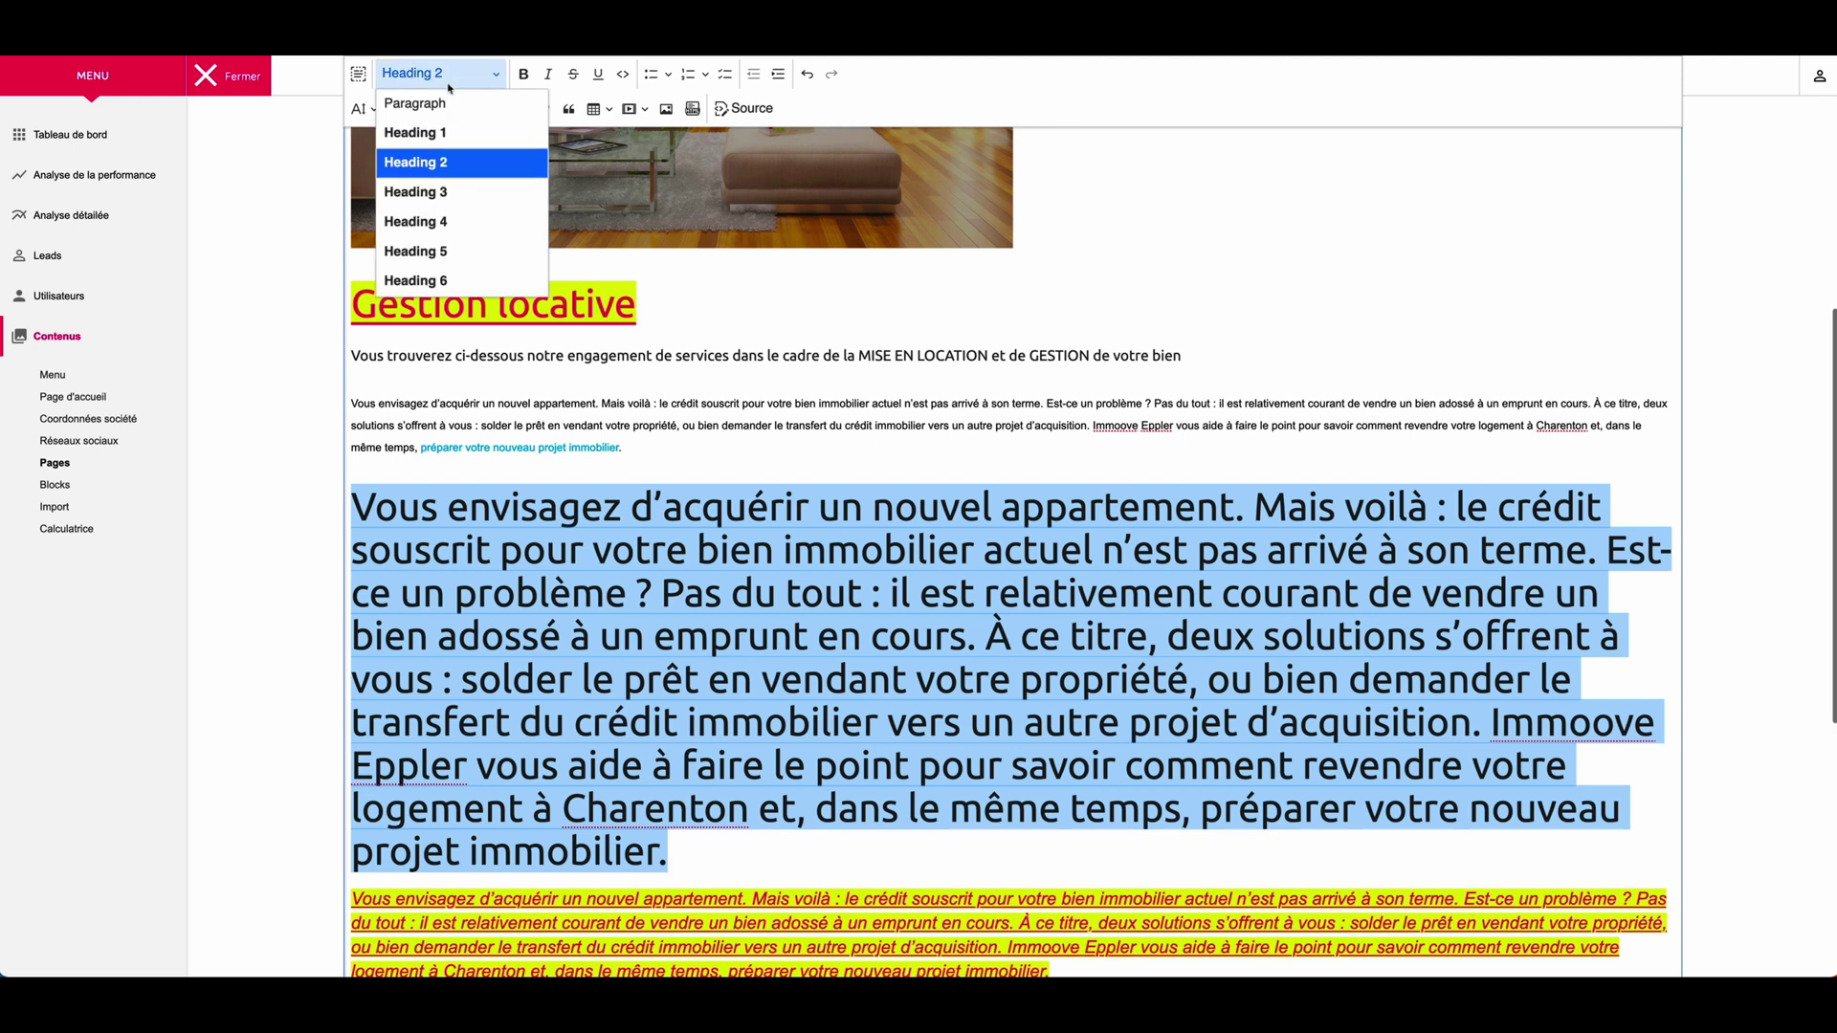
click(421, 221)
click(440, 75)
click(441, 255)
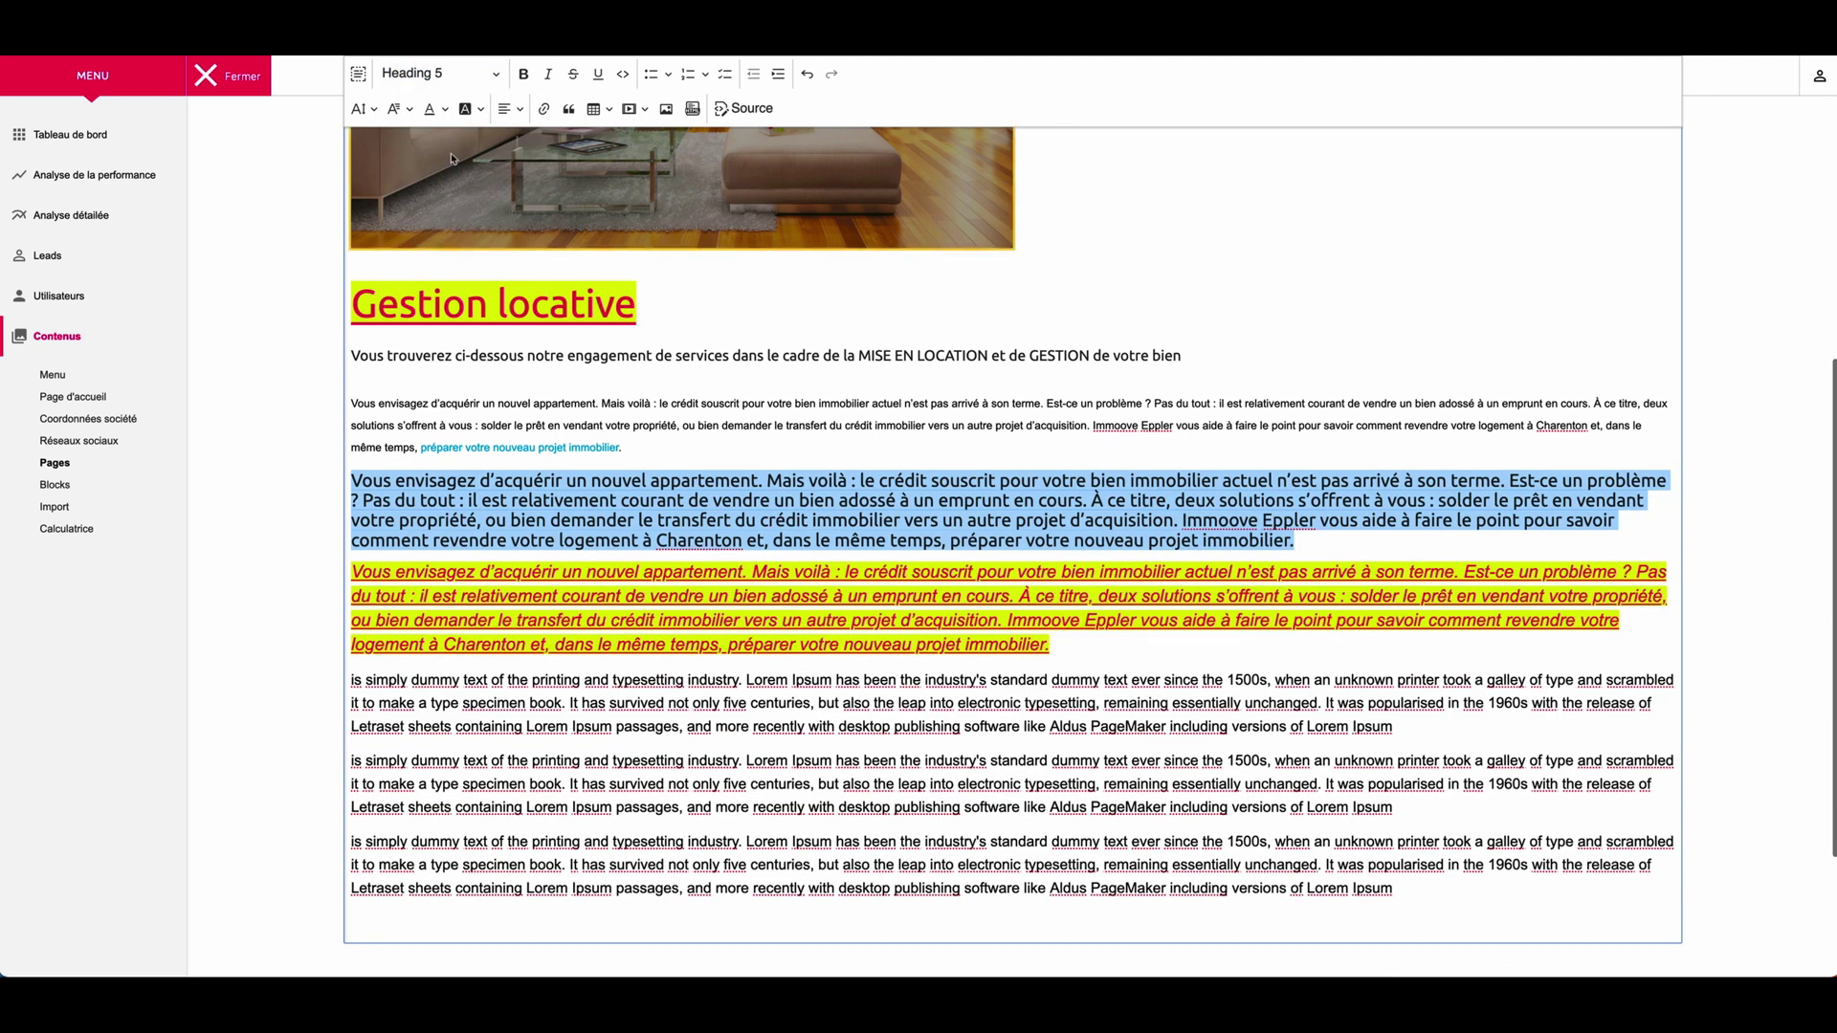
click(442, 74)
click(442, 103)
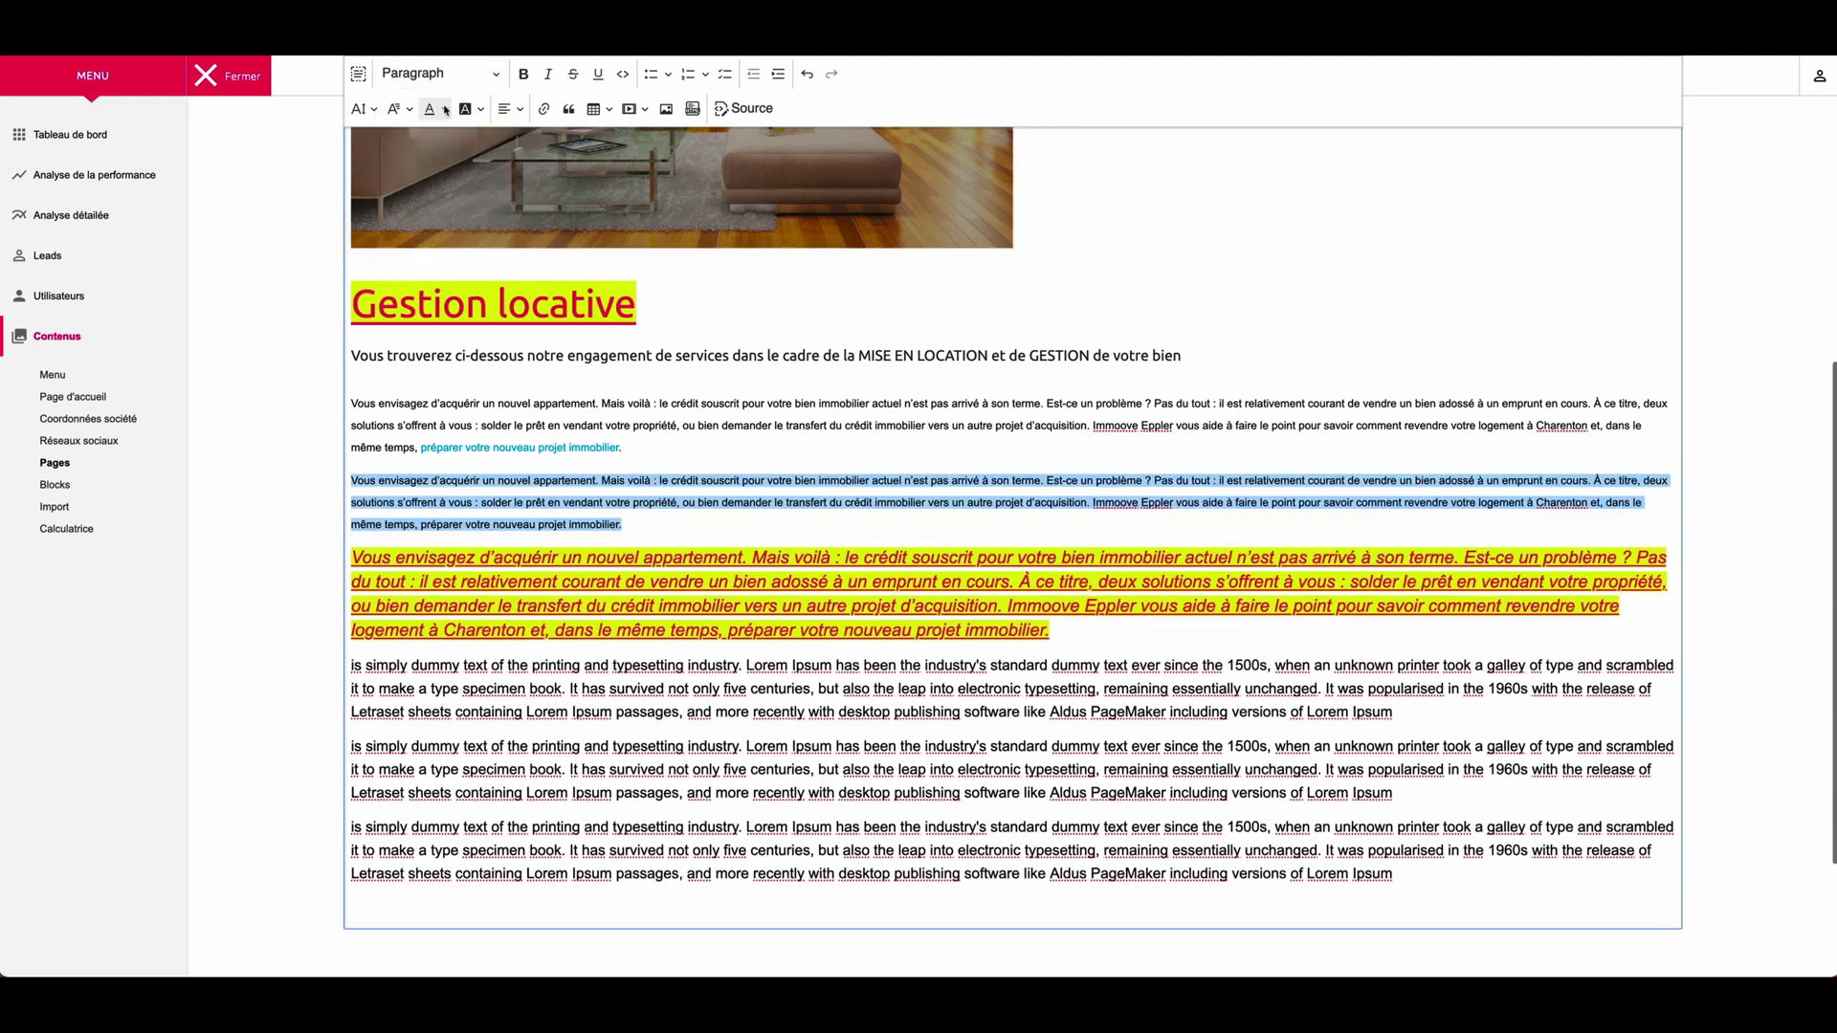
- Try italic and strikethrough on the plain-text pasted paragraph, switching each off again
click(548, 76)
click(548, 81)
click(577, 80)
click(577, 80)
click(400, 490)
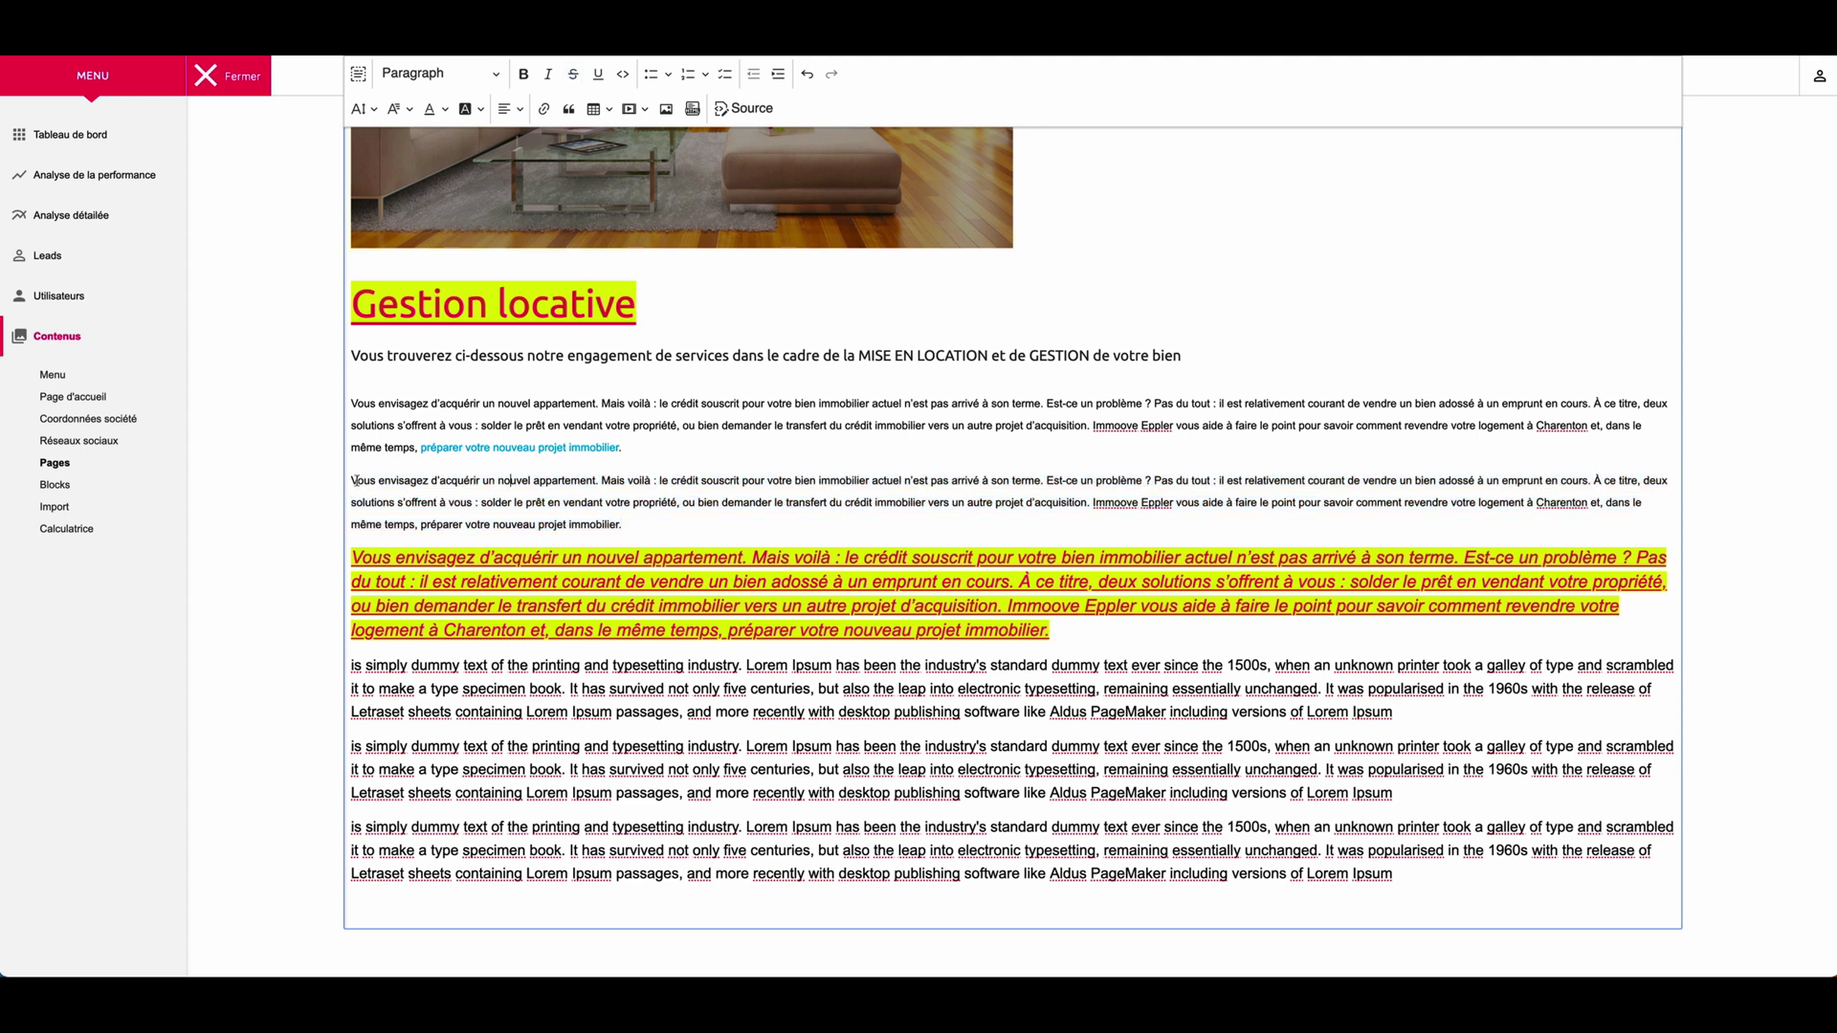
- Try underline, code and bulleted-list formatting on "Vous envisagez d'acquérir" in the plain-text paragraph, and view the numbered-list styles
drag(353, 481, 482, 480)
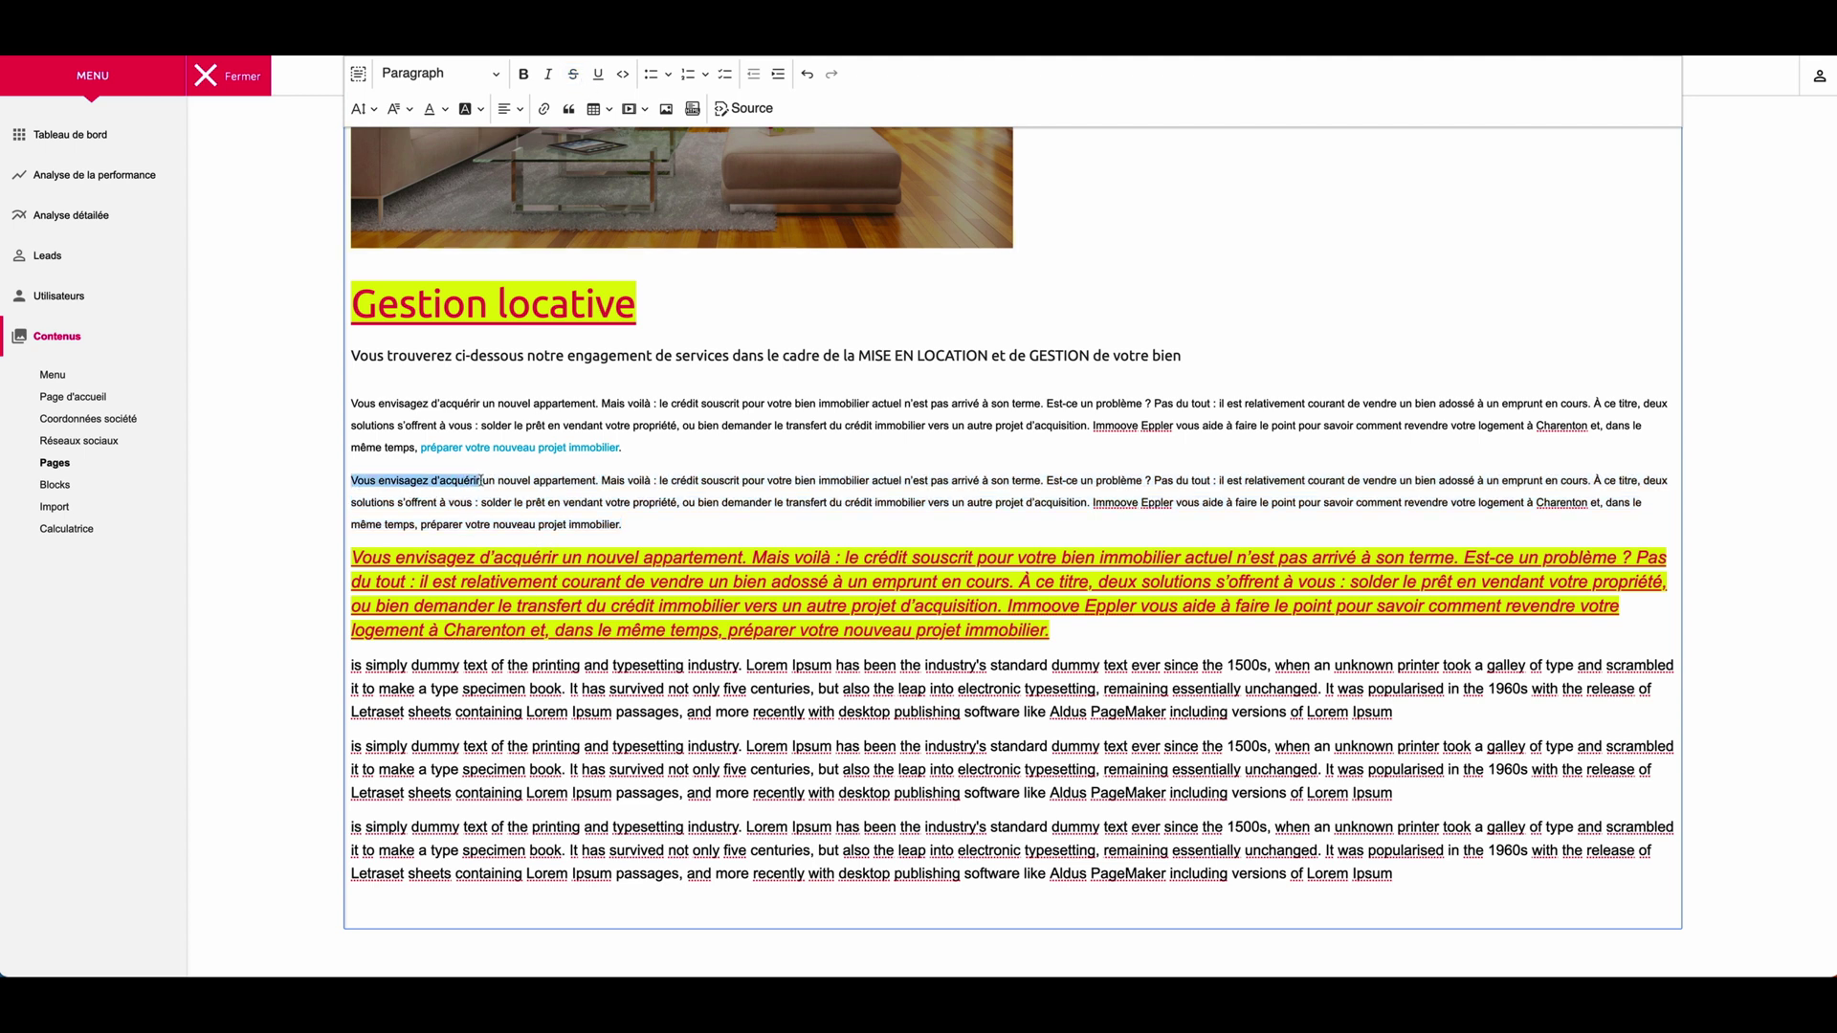
click(599, 76)
double_click(627, 78)
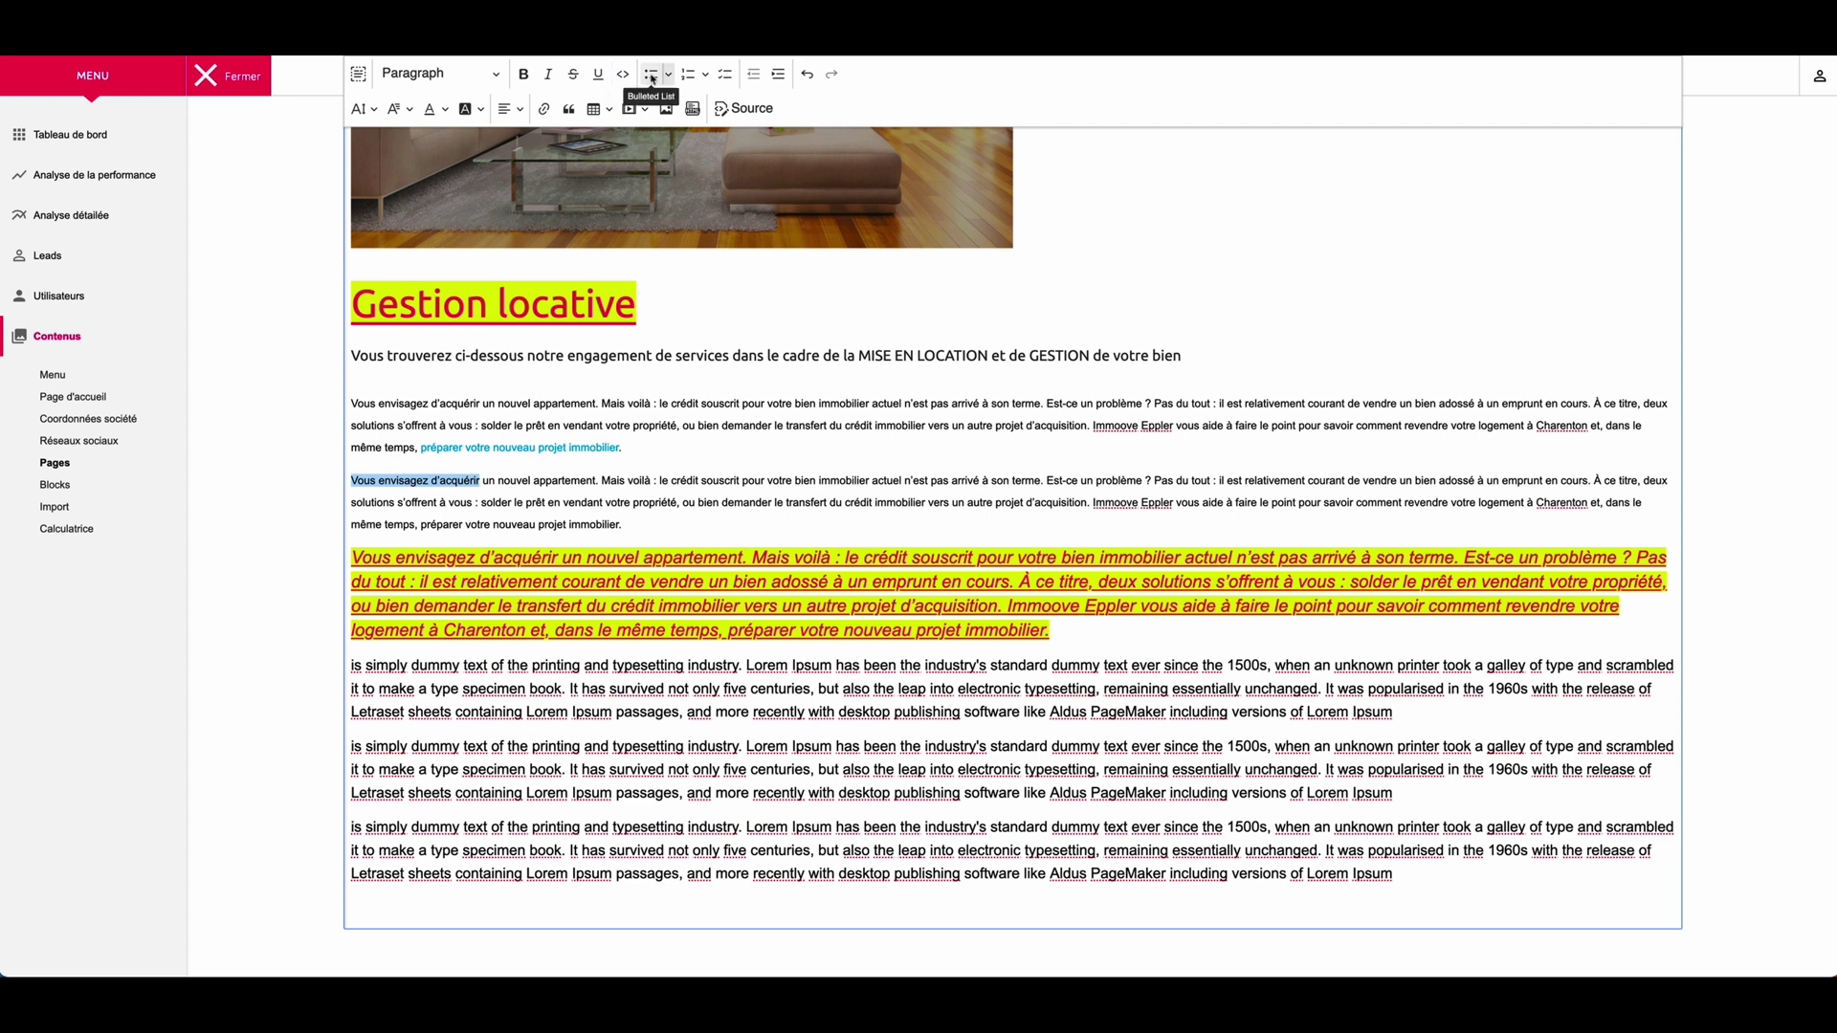
click(652, 75)
click(651, 75)
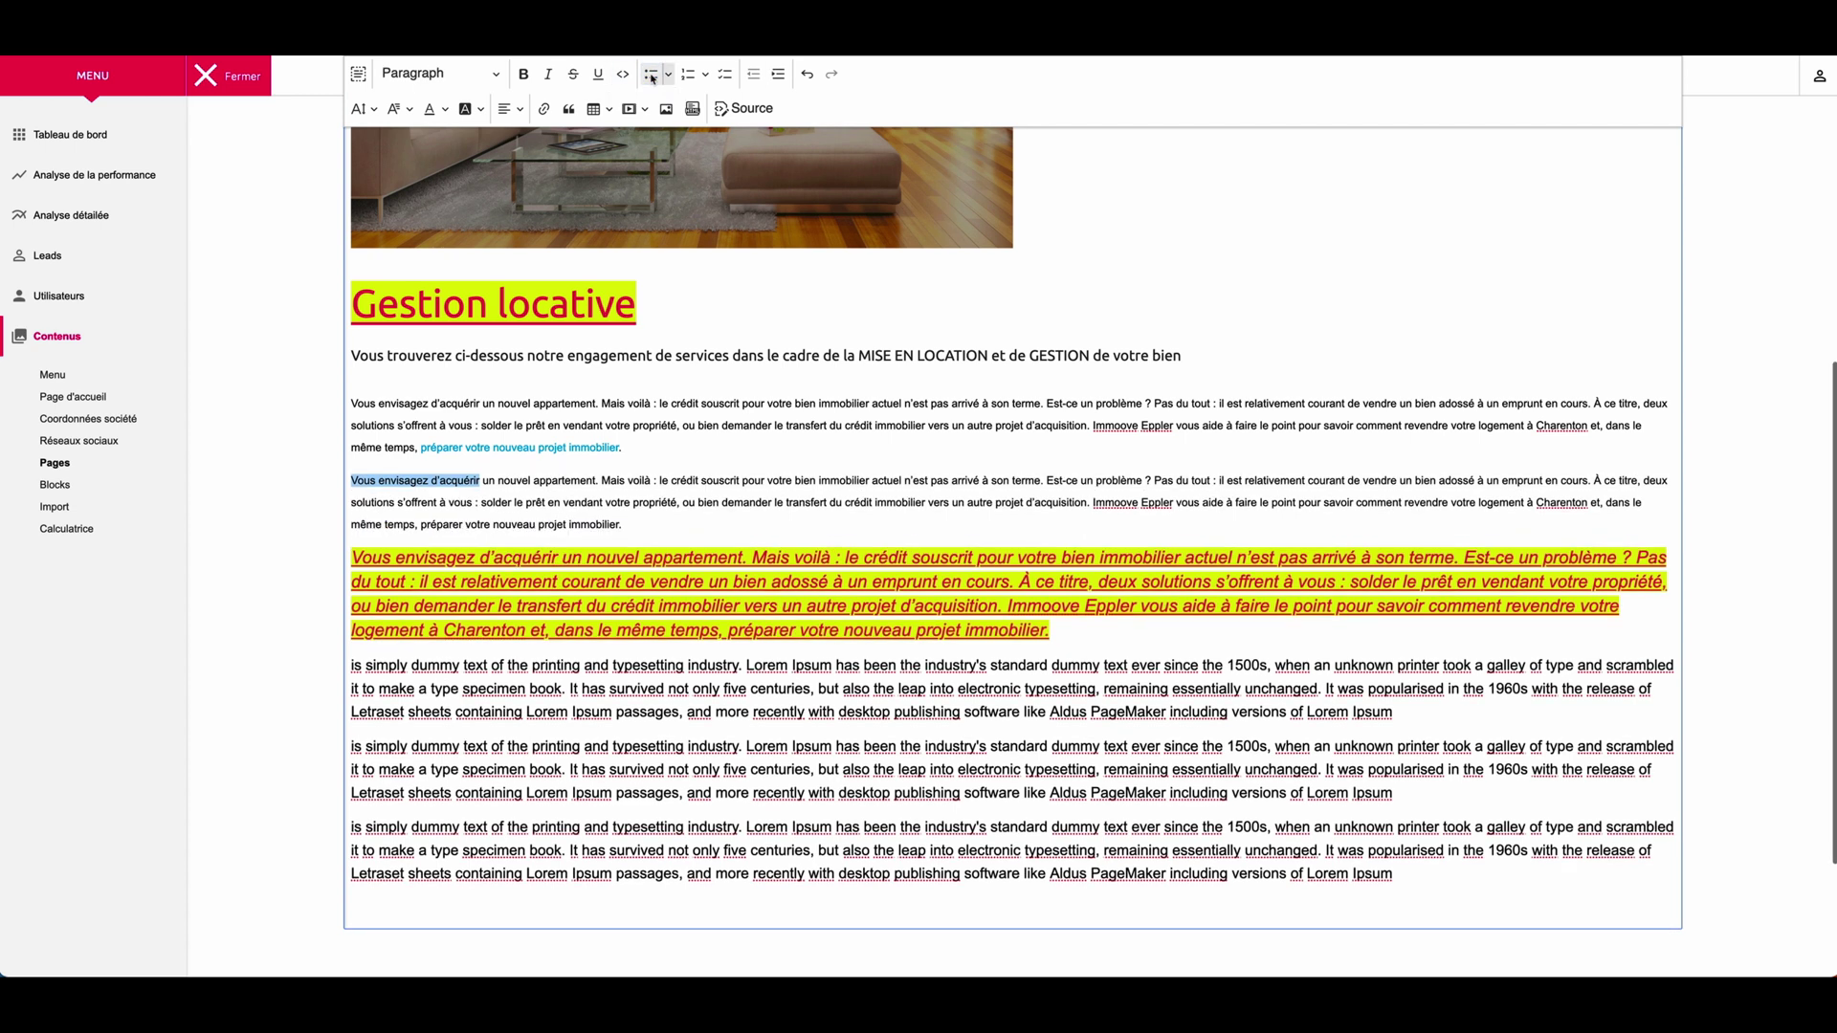
click(706, 74)
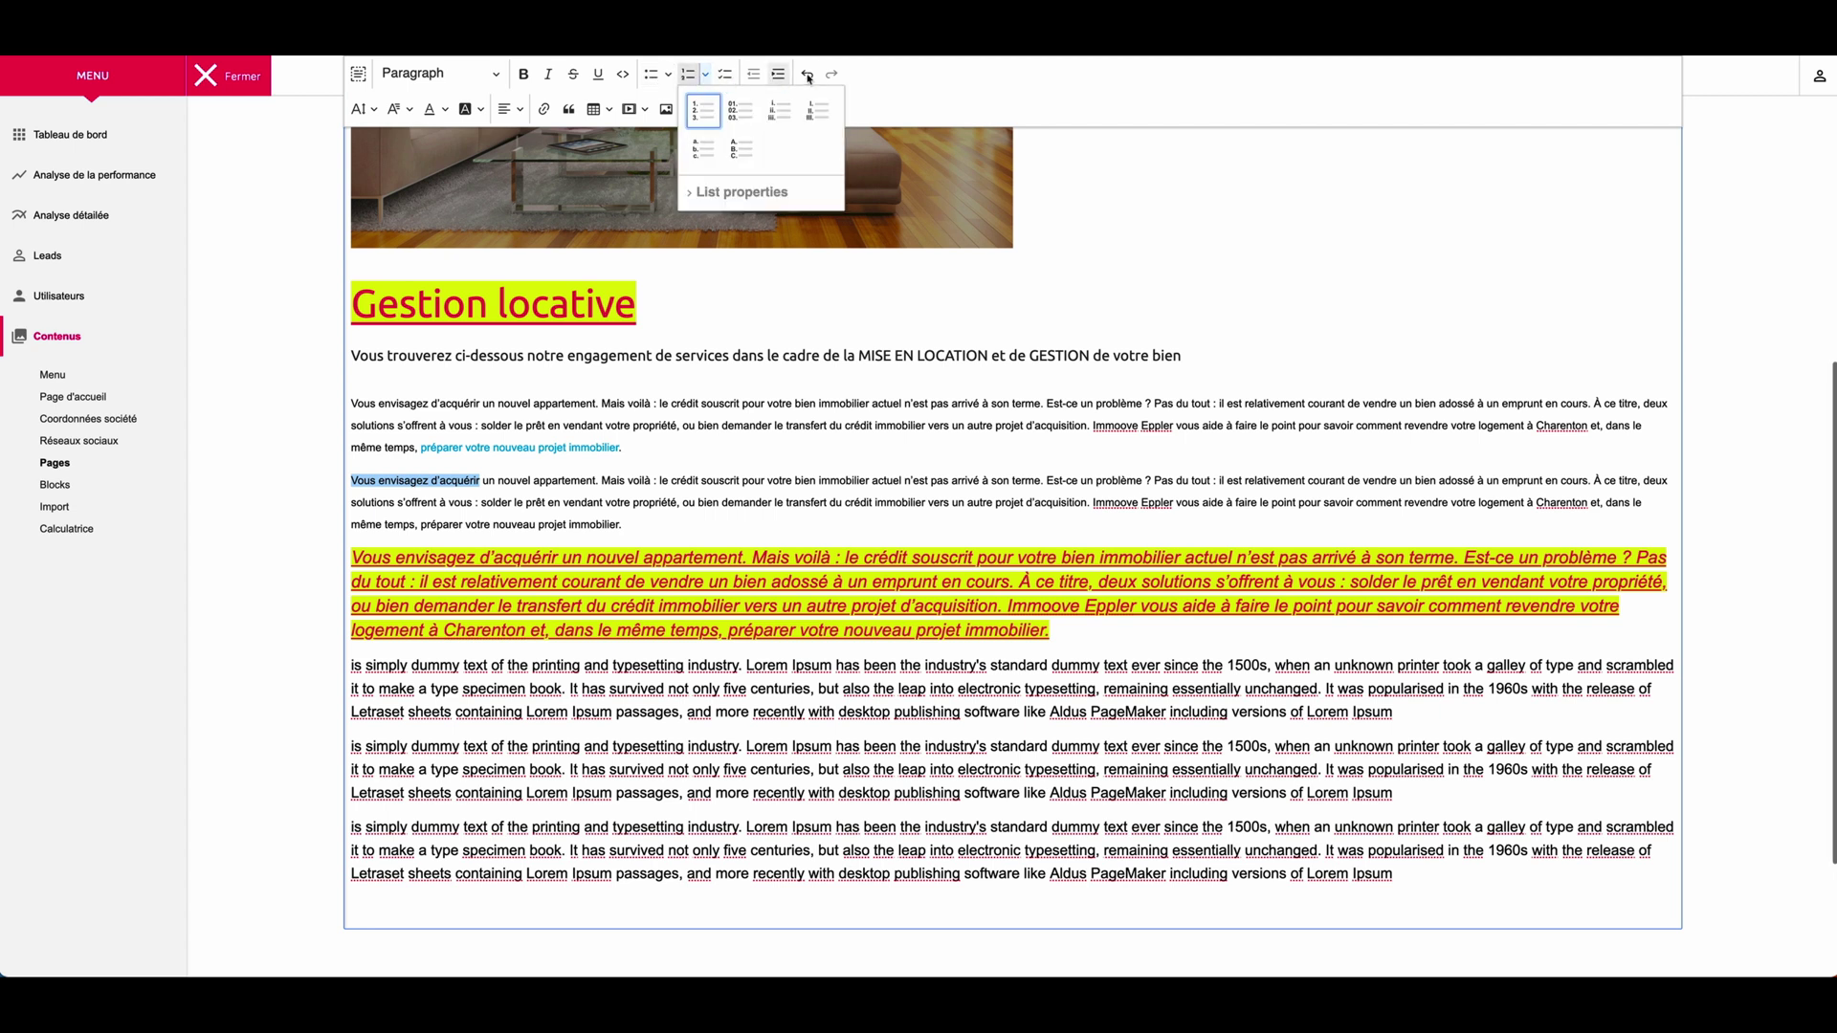
- Enlarge the font size of "Vous envisagez d'acquérir" in the plain-text paragraph and set its font to Tahoma
click(366, 108)
click(402, 416)
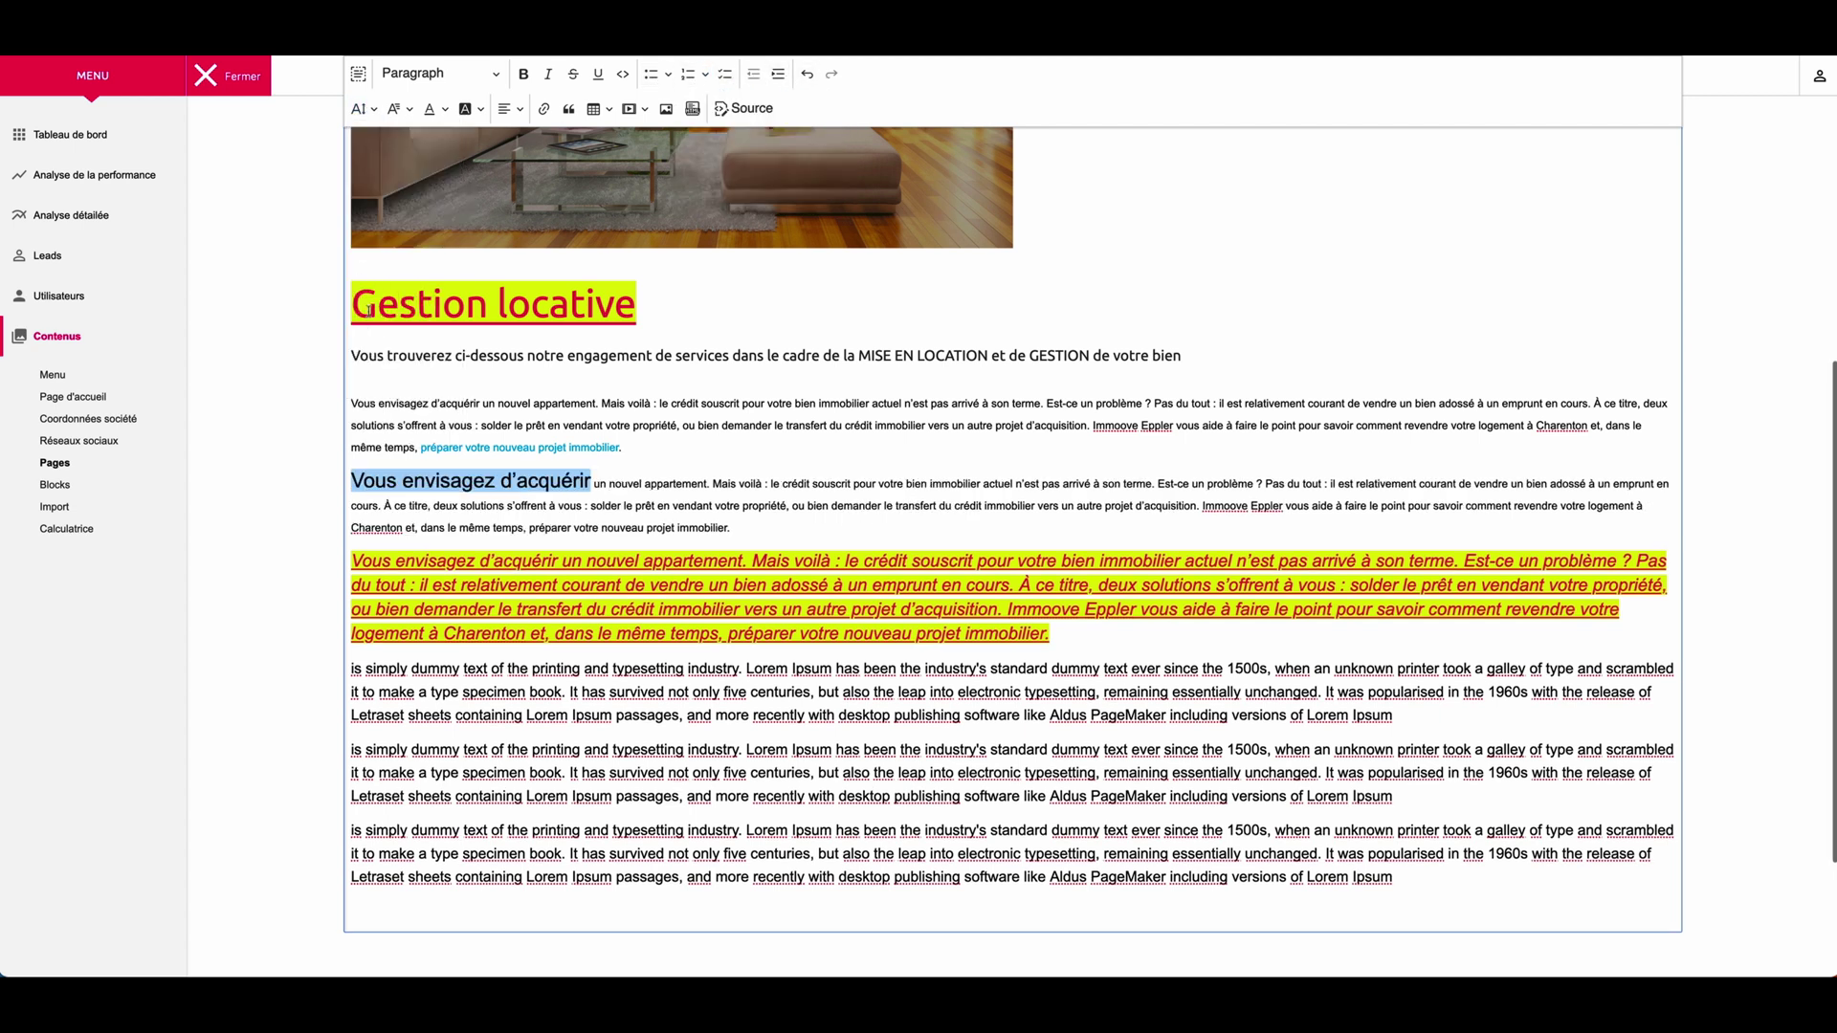
click(412, 109)
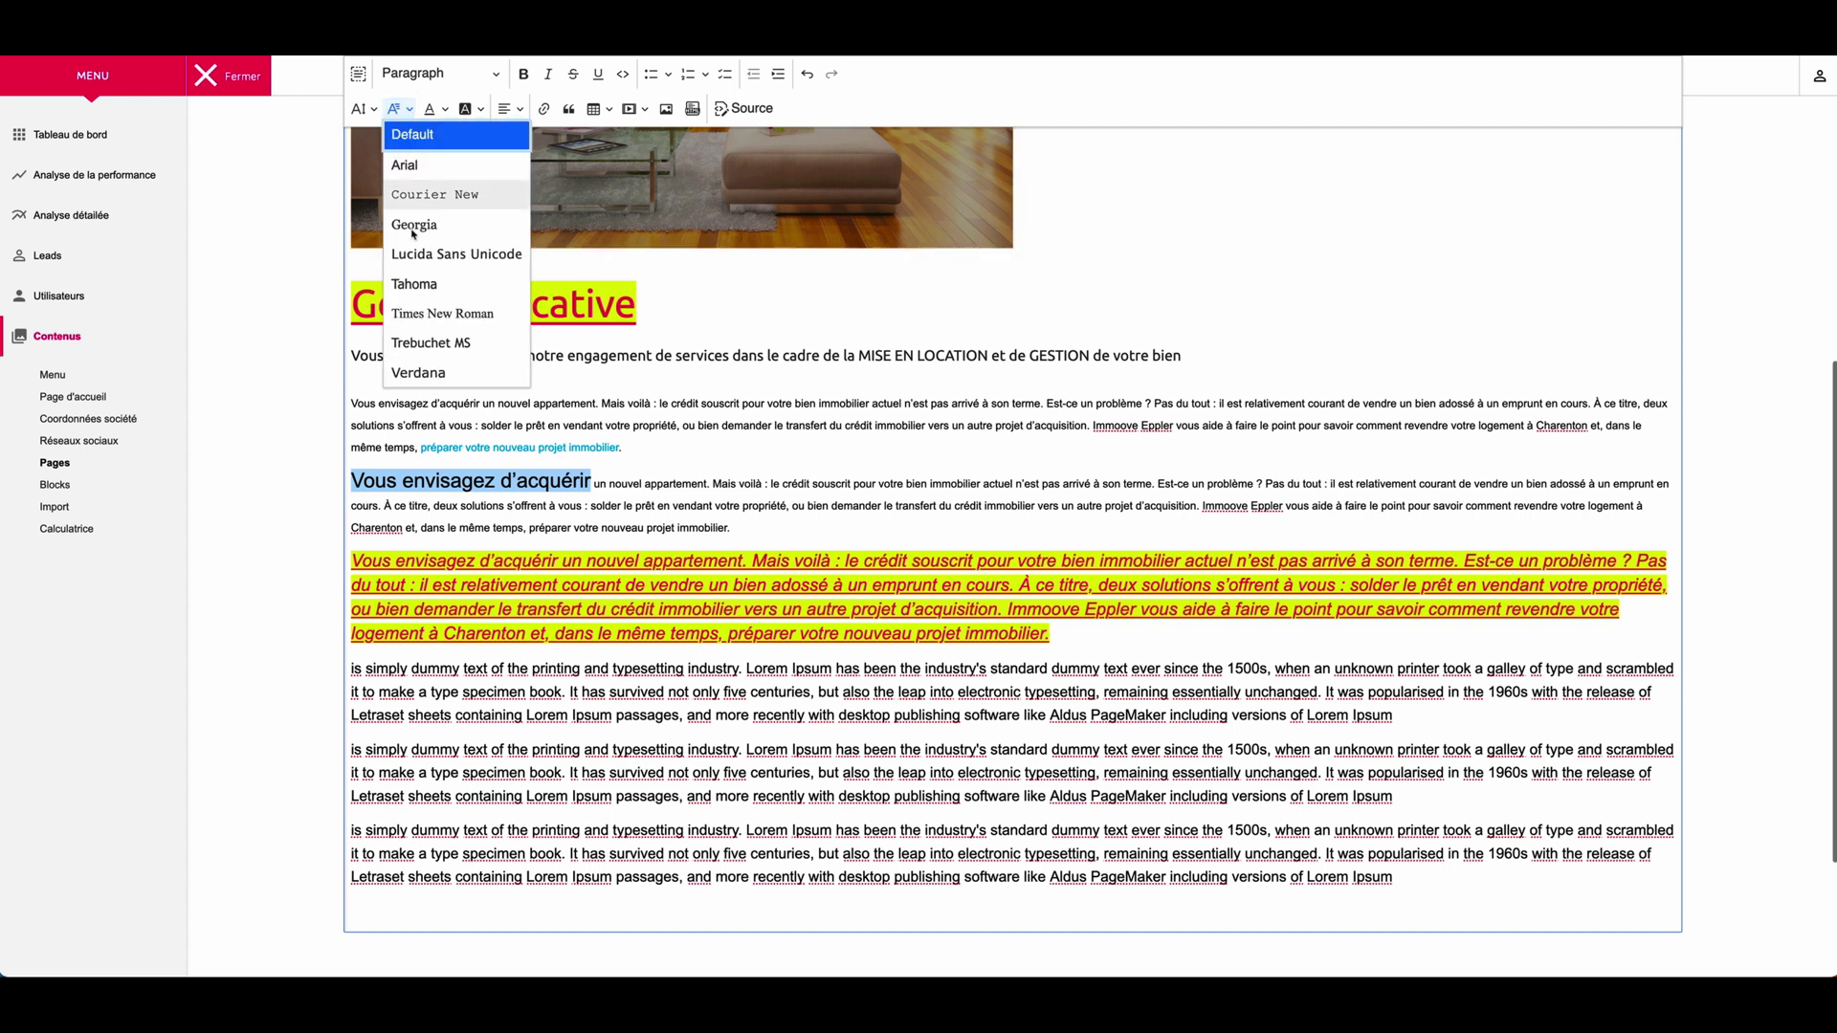
click(416, 284)
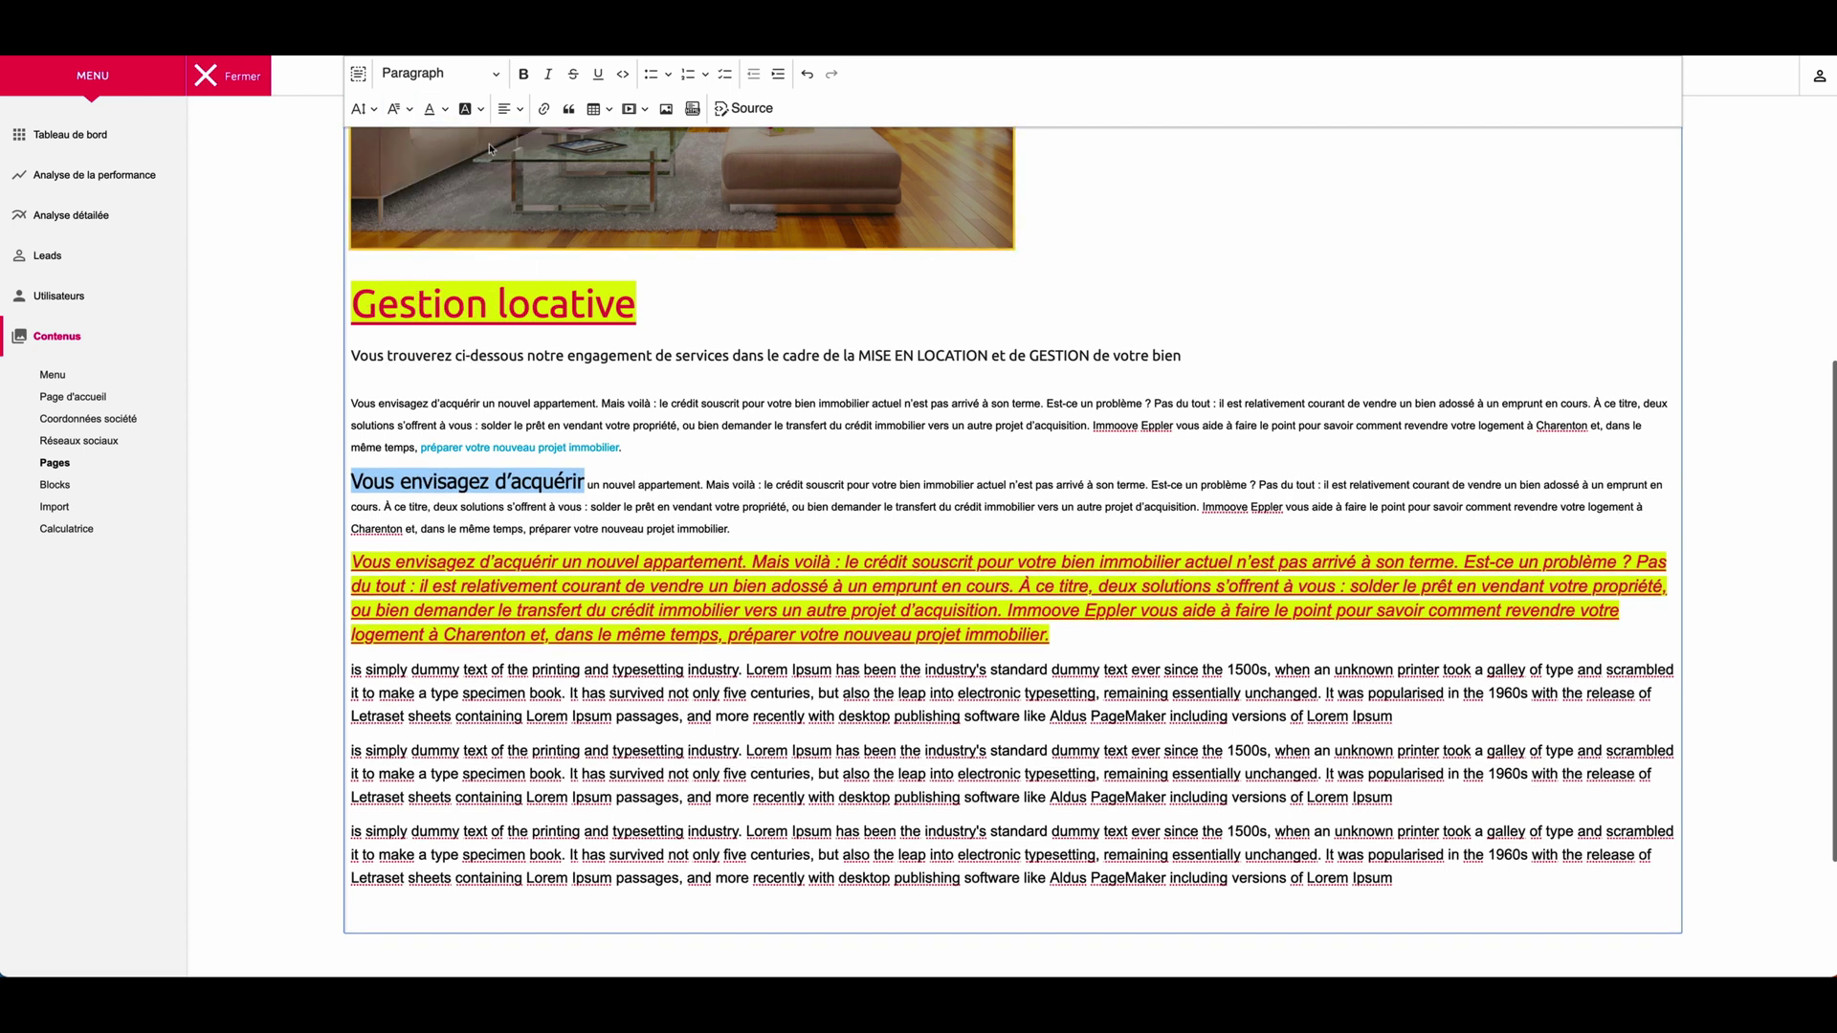
- Colour the enlarged words "Vous envisagez d'acquérir" red and give them the document's yellow background colour
click(445, 109)
click(433, 192)
click(483, 110)
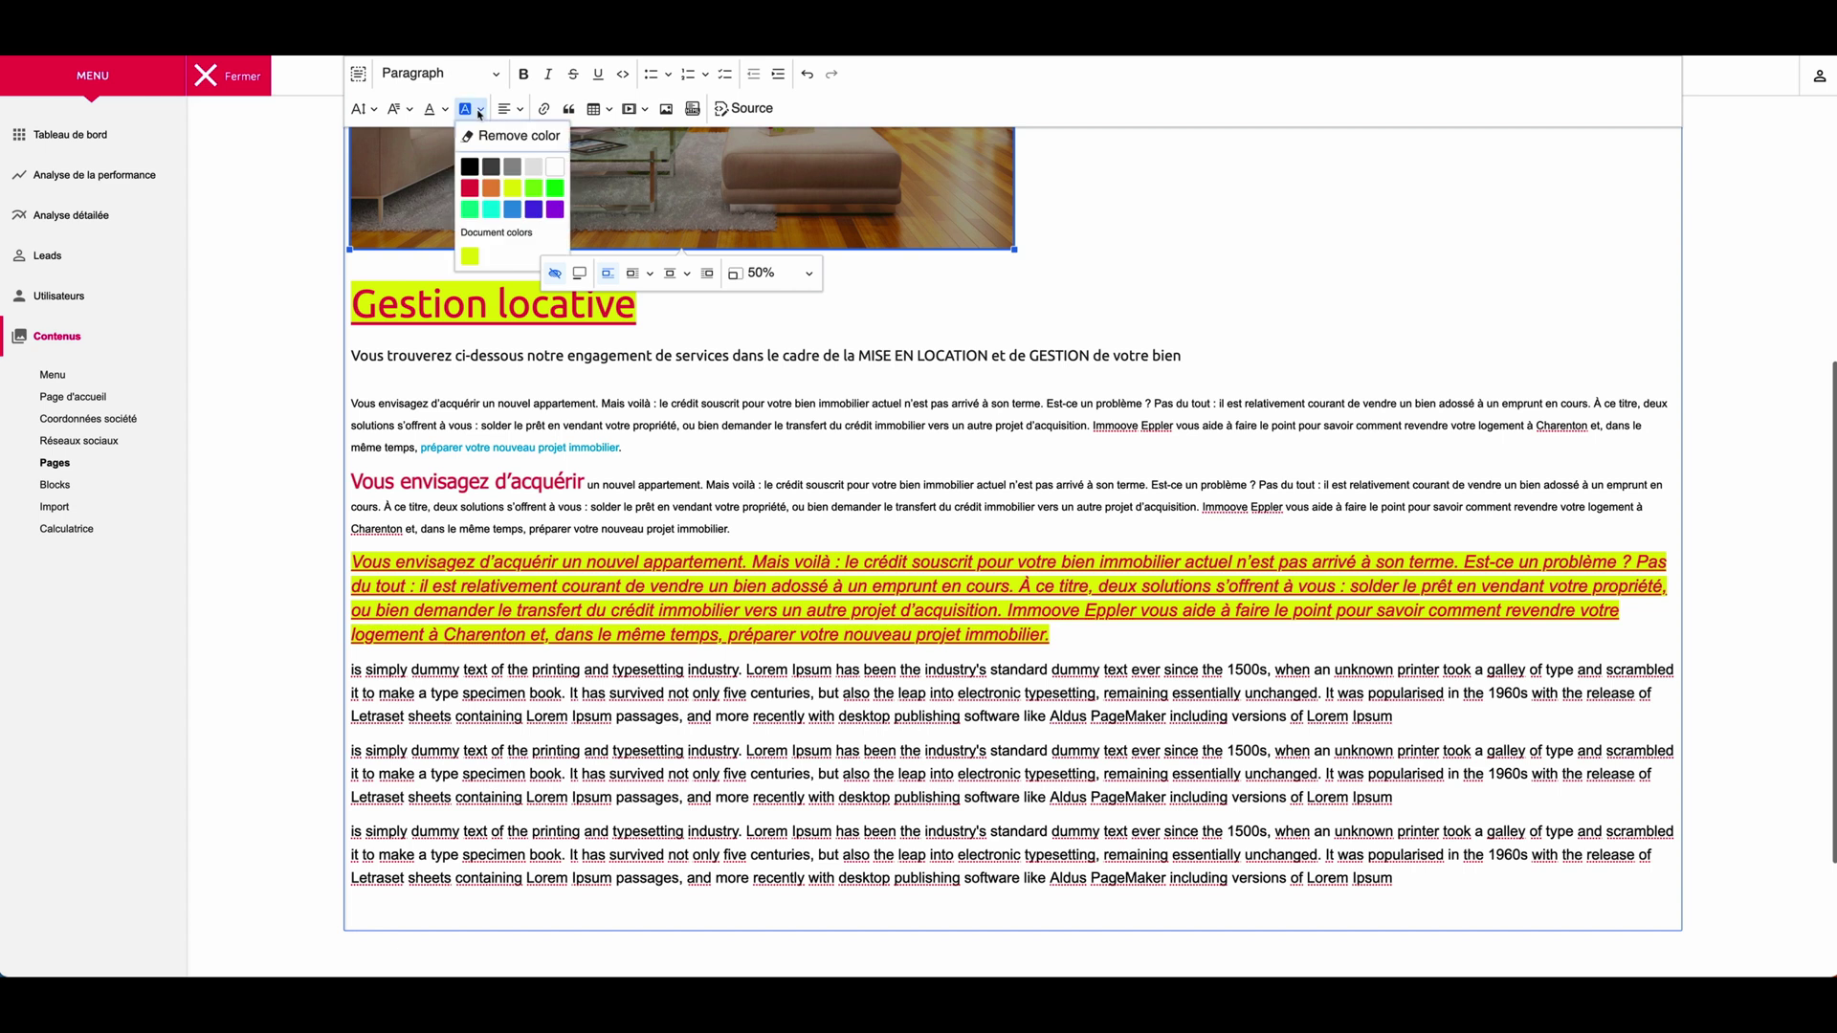
click(470, 269)
drag(351, 481, 586, 481)
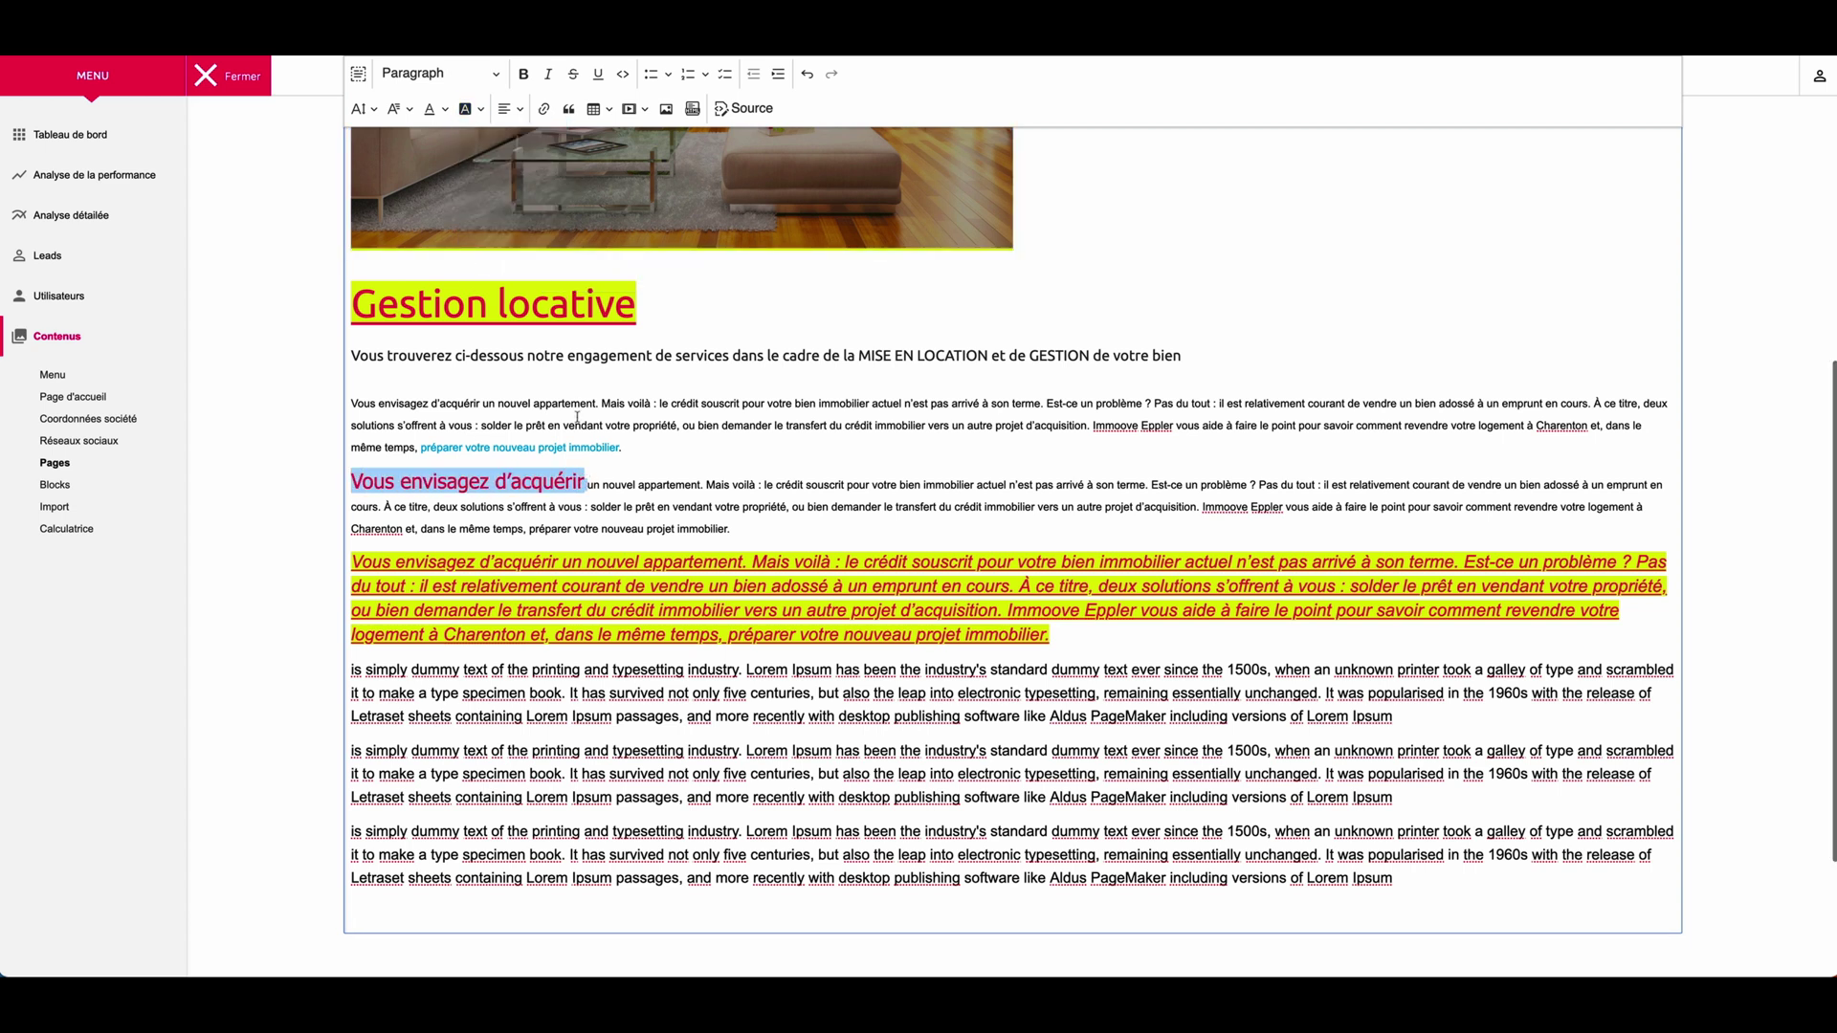
click(481, 109)
click(470, 256)
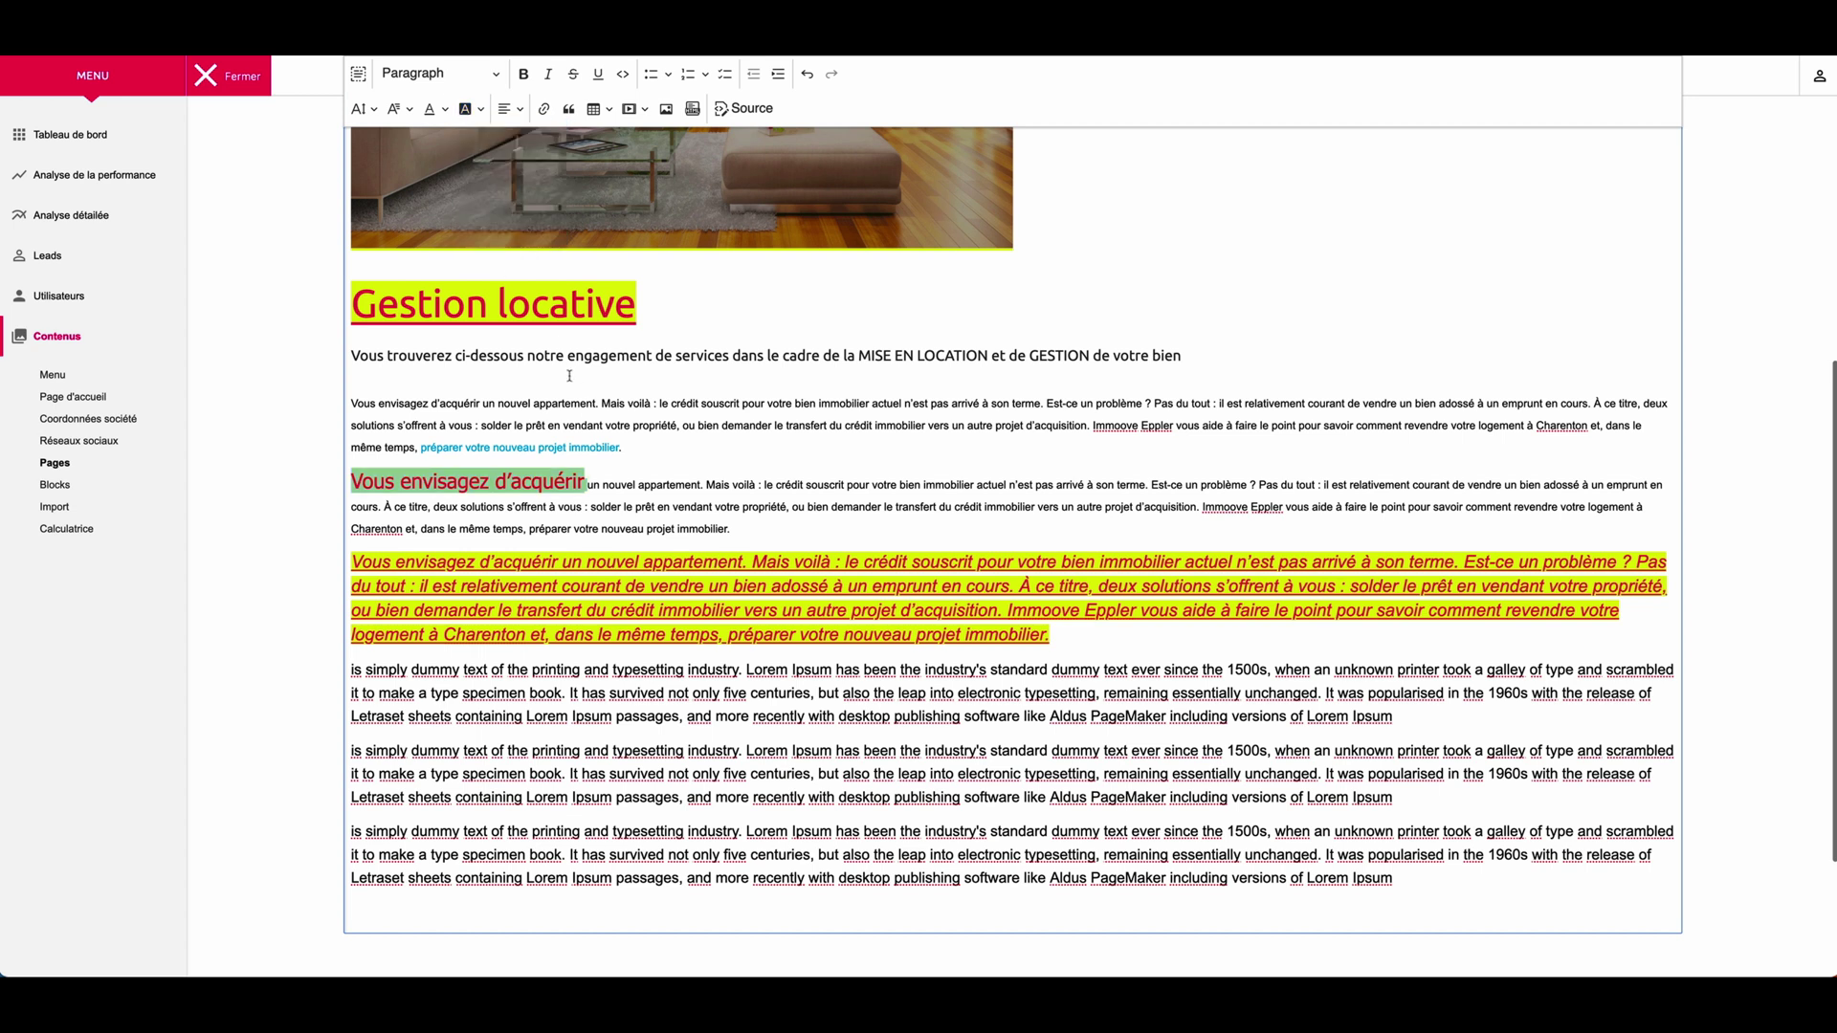
- Open the link URL form for "Vous envisagez d'acquérir" and cancel it without adding a link
click(543, 109)
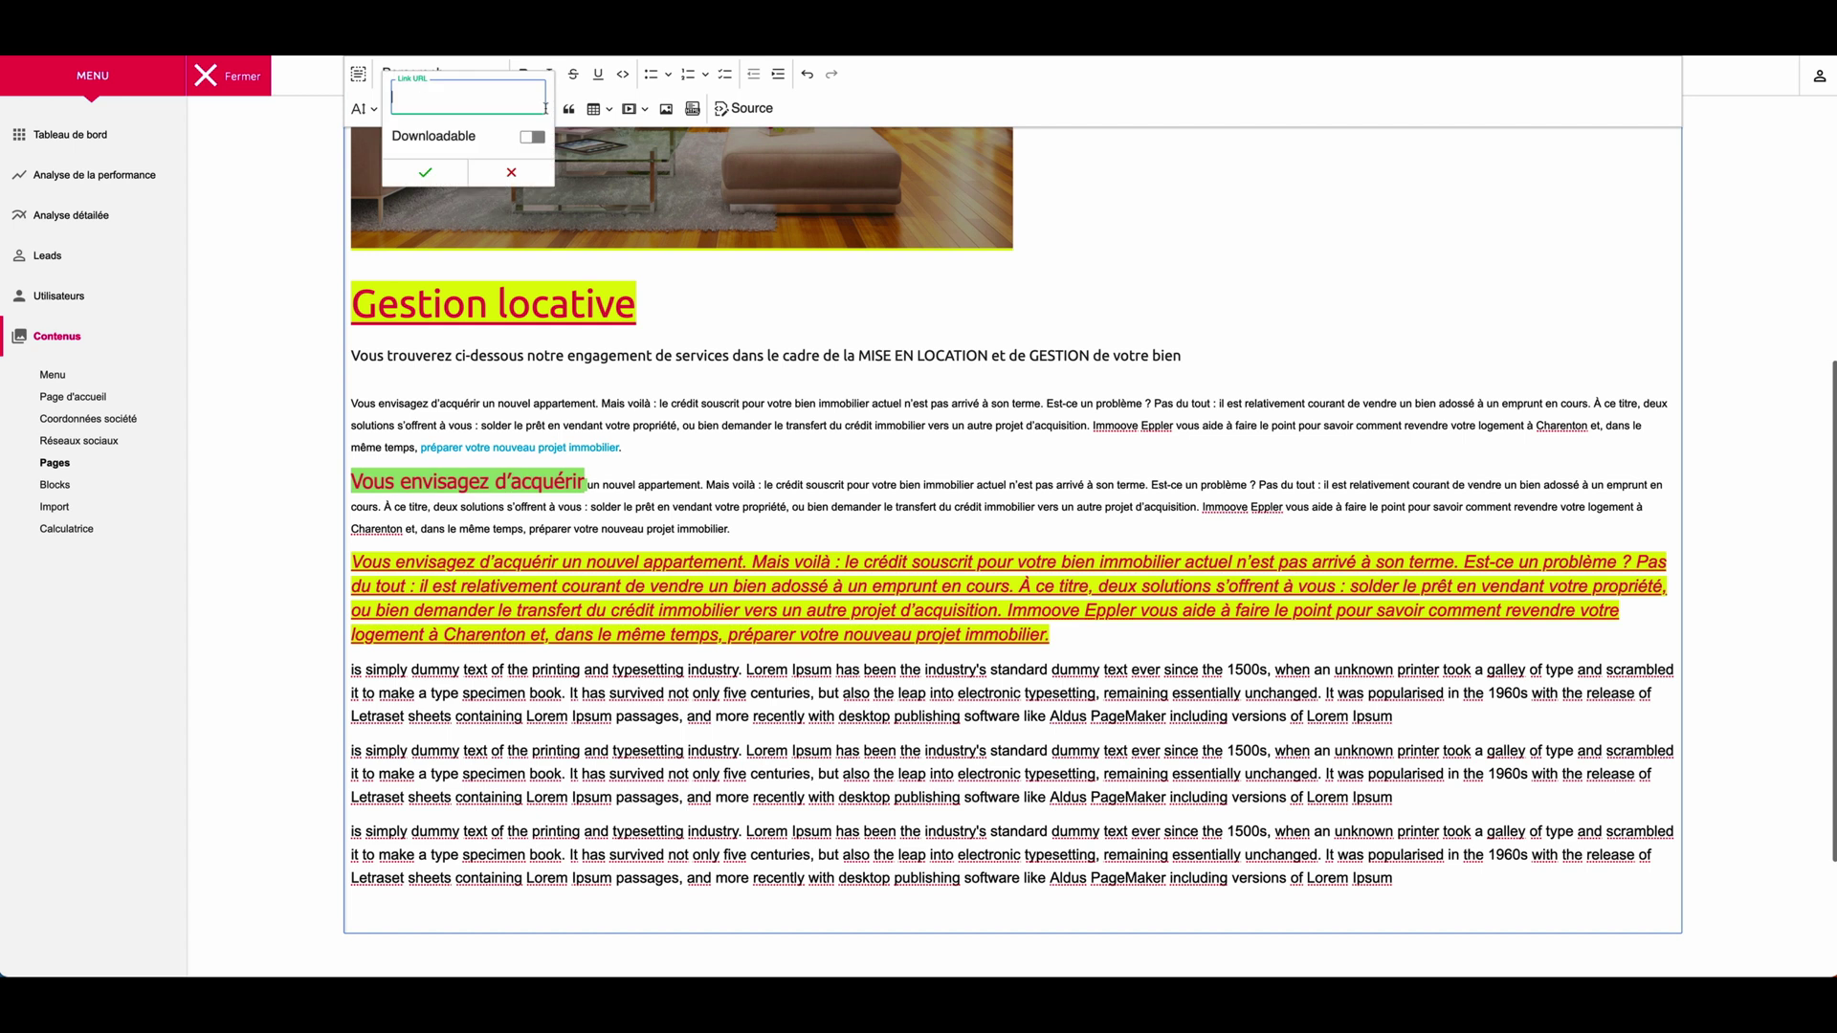
click(511, 174)
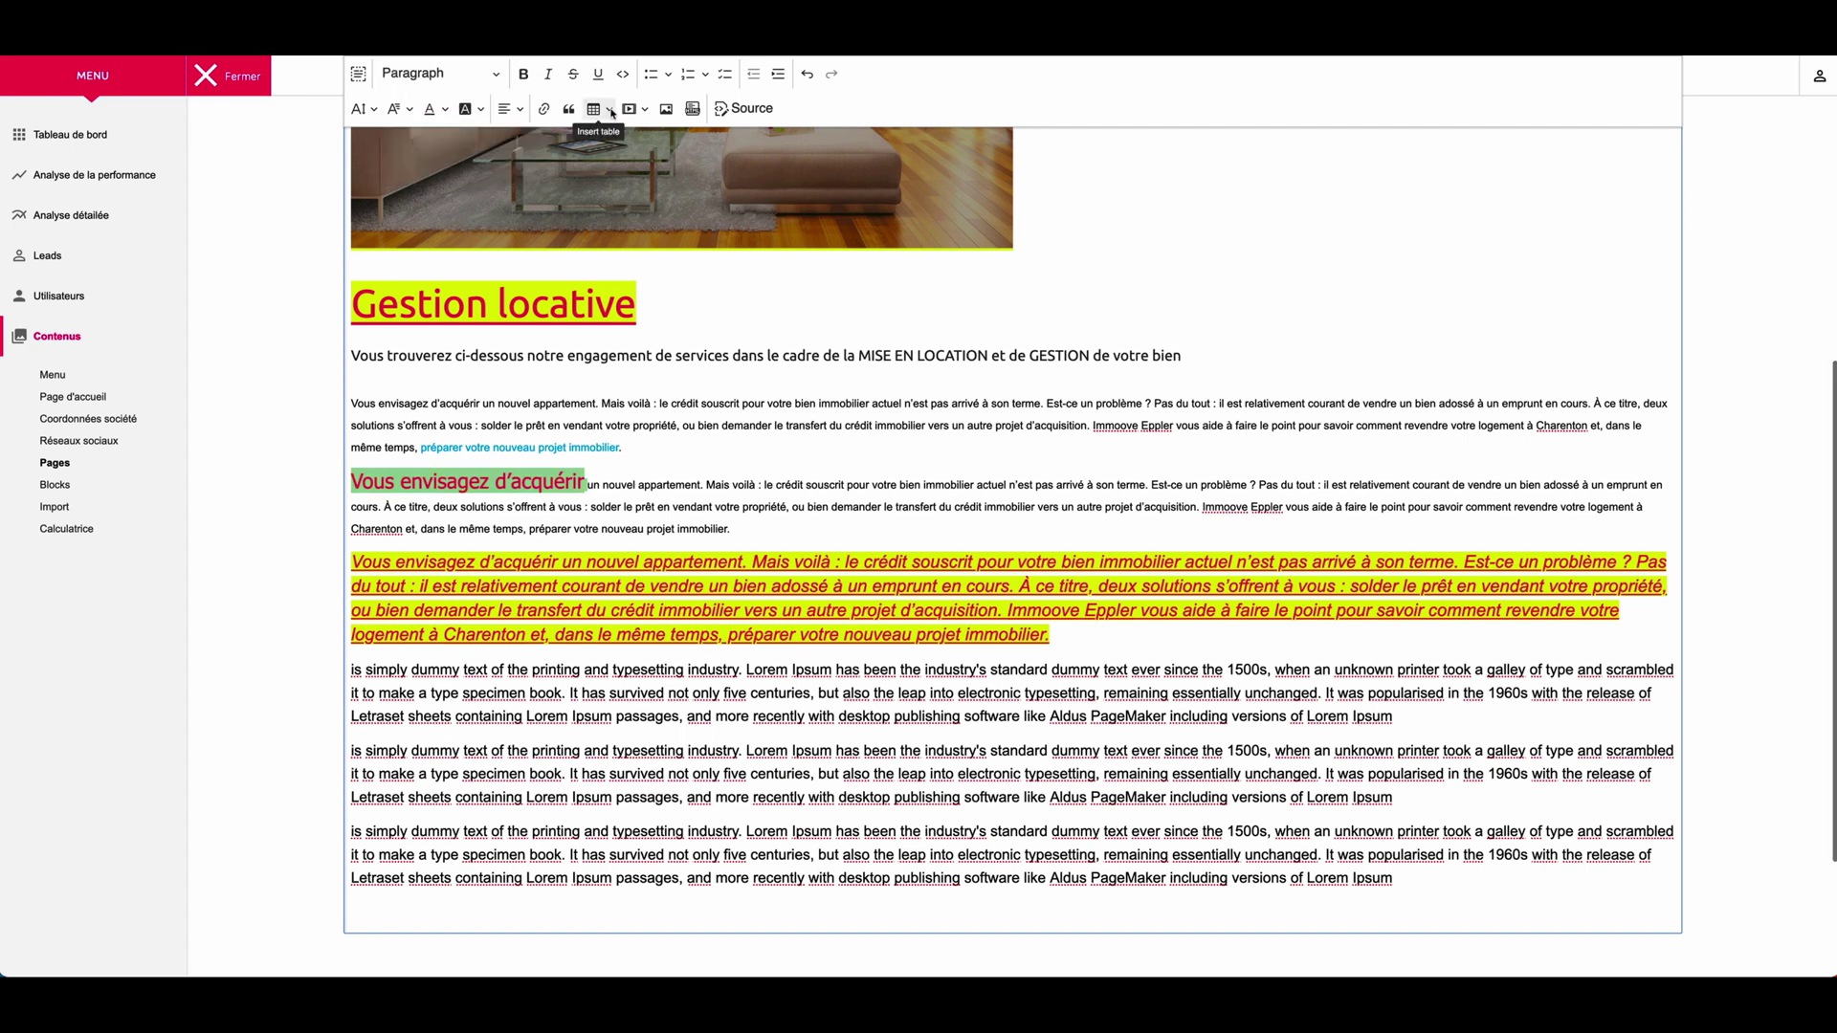
- Delete the last two of the three identical Lorem Ipsum paragraphs at the end of the page content
scroll(1530, 708, down, 3)
click(1416, 696)
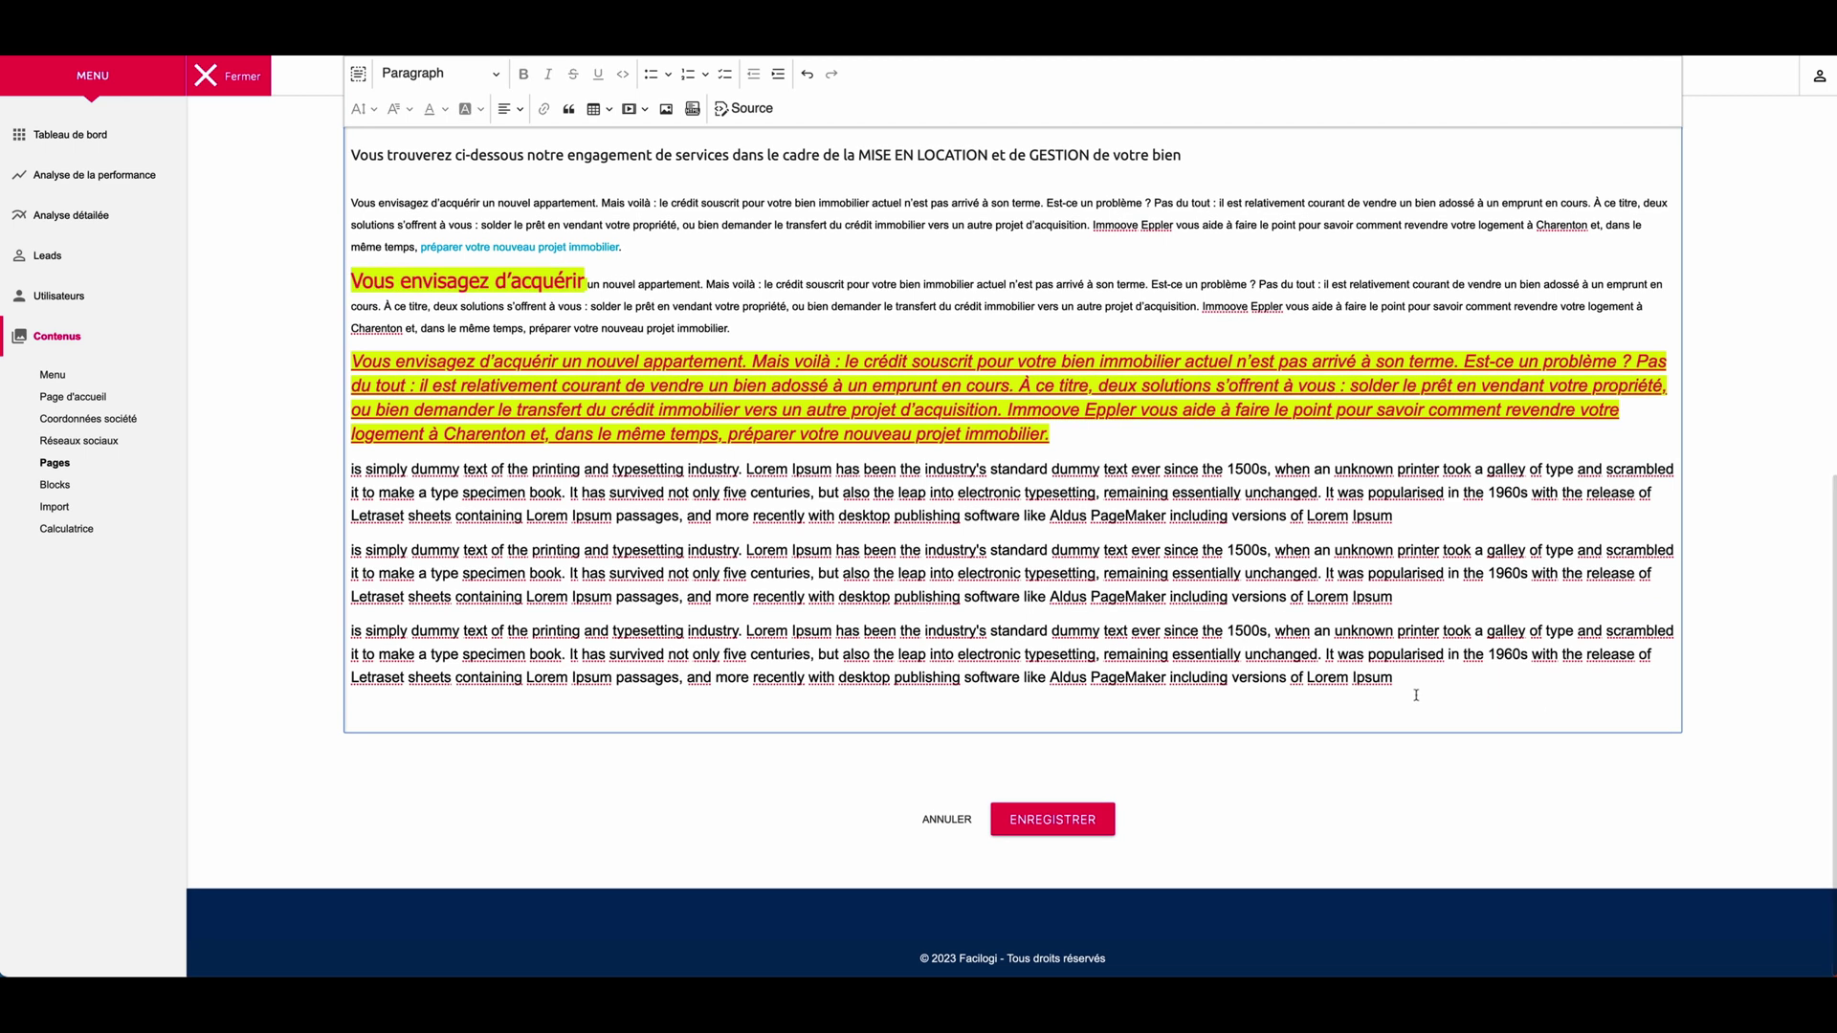
click(1398, 682)
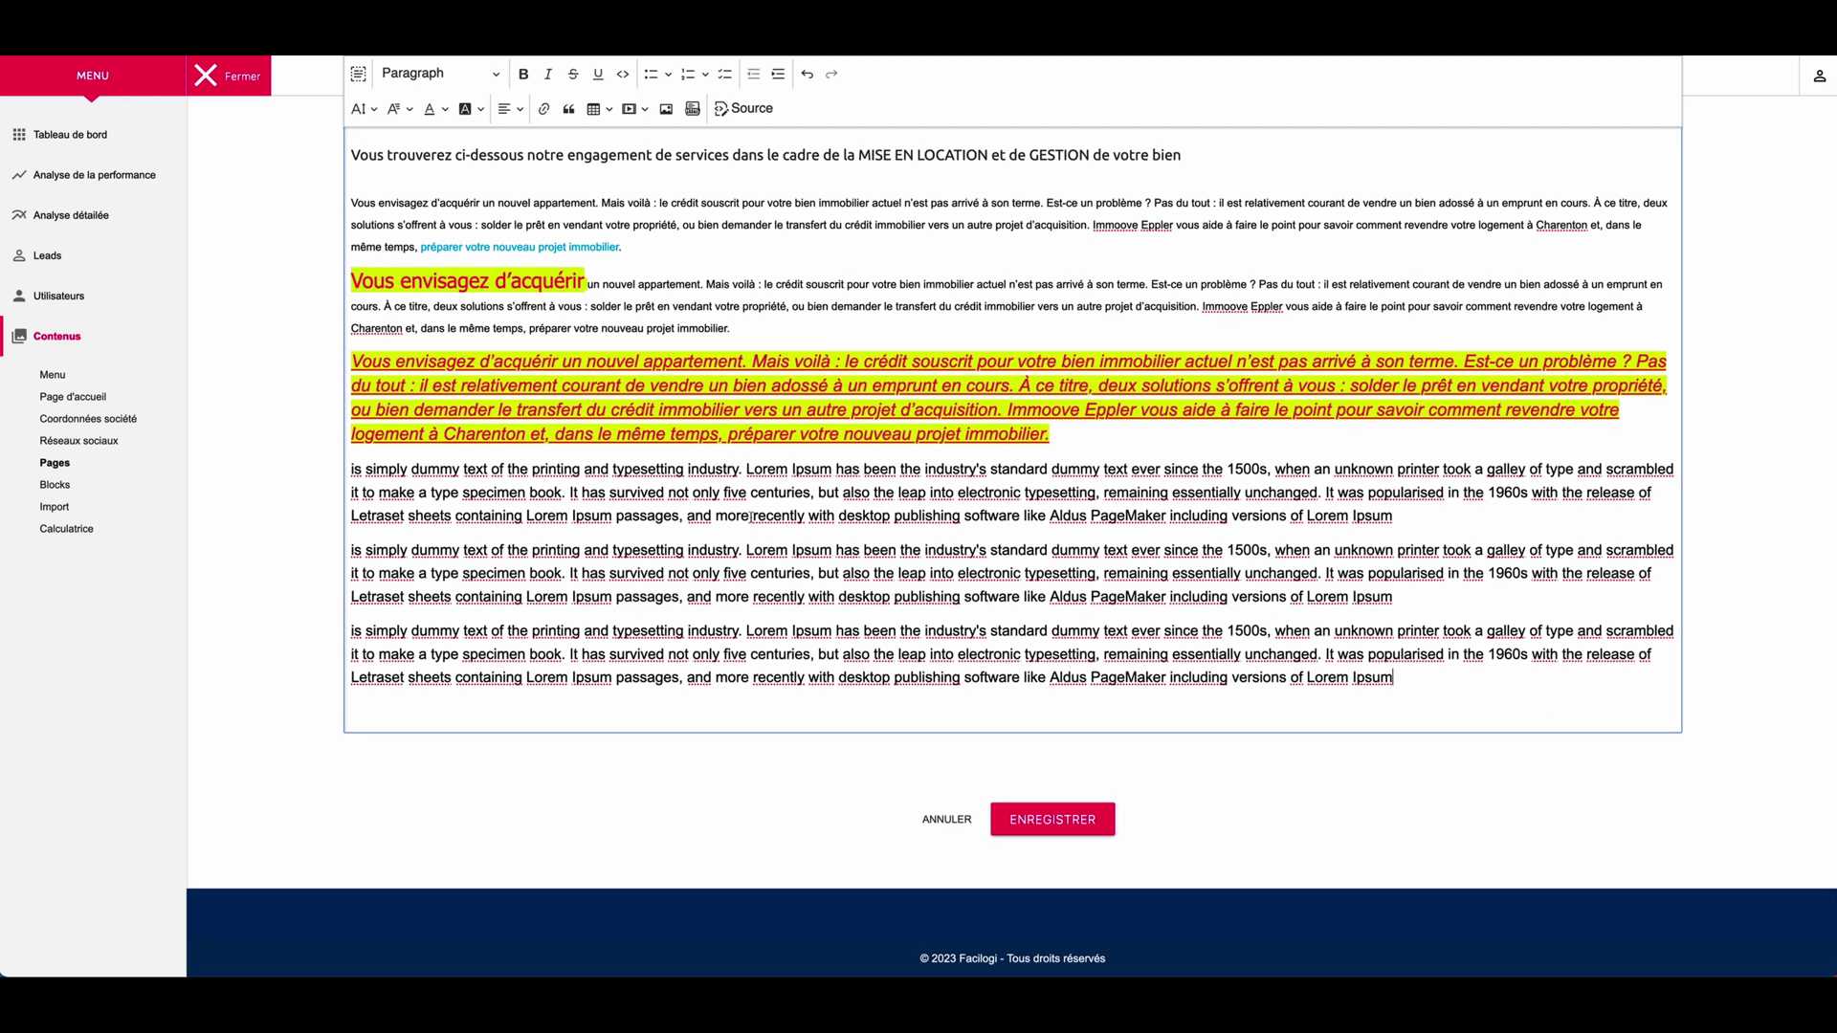
drag(353, 550, 1442, 684)
key(BackSpace)
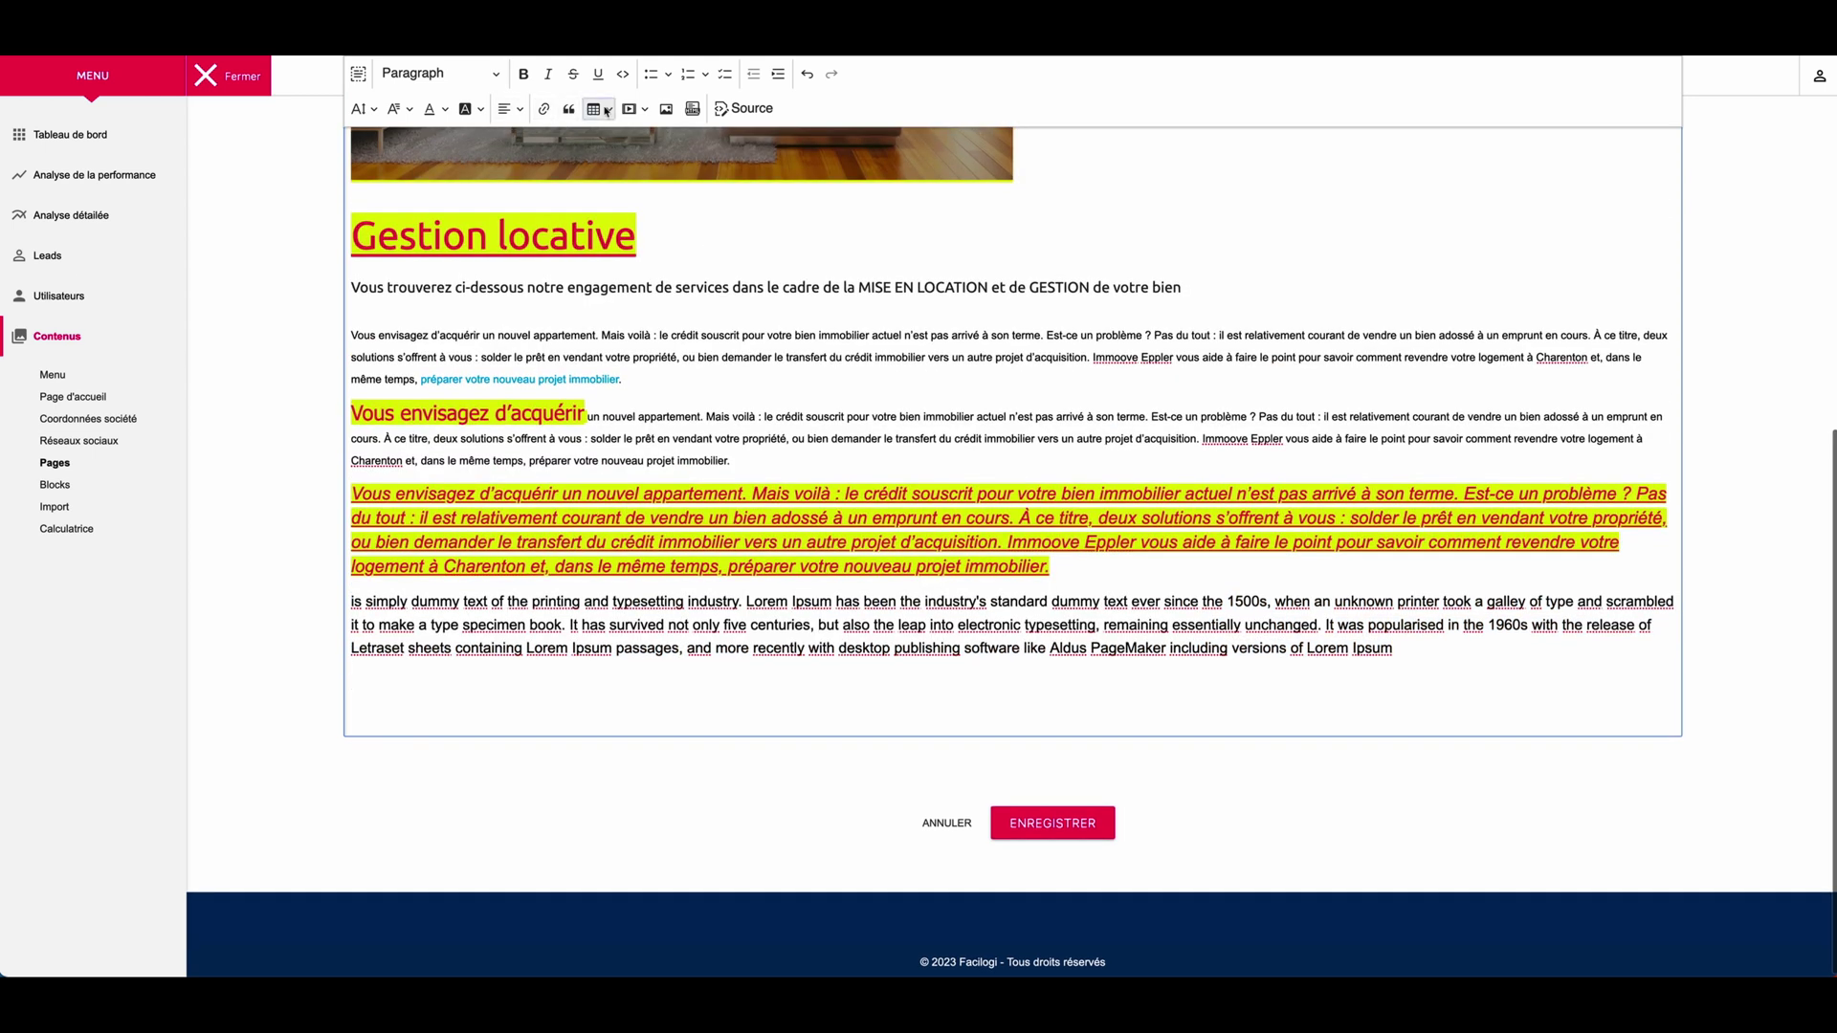
- Insert a table of four rows and two columns under the remaining Lorem Ipsum paragraph, with an empty paragraph above it
click(604, 111)
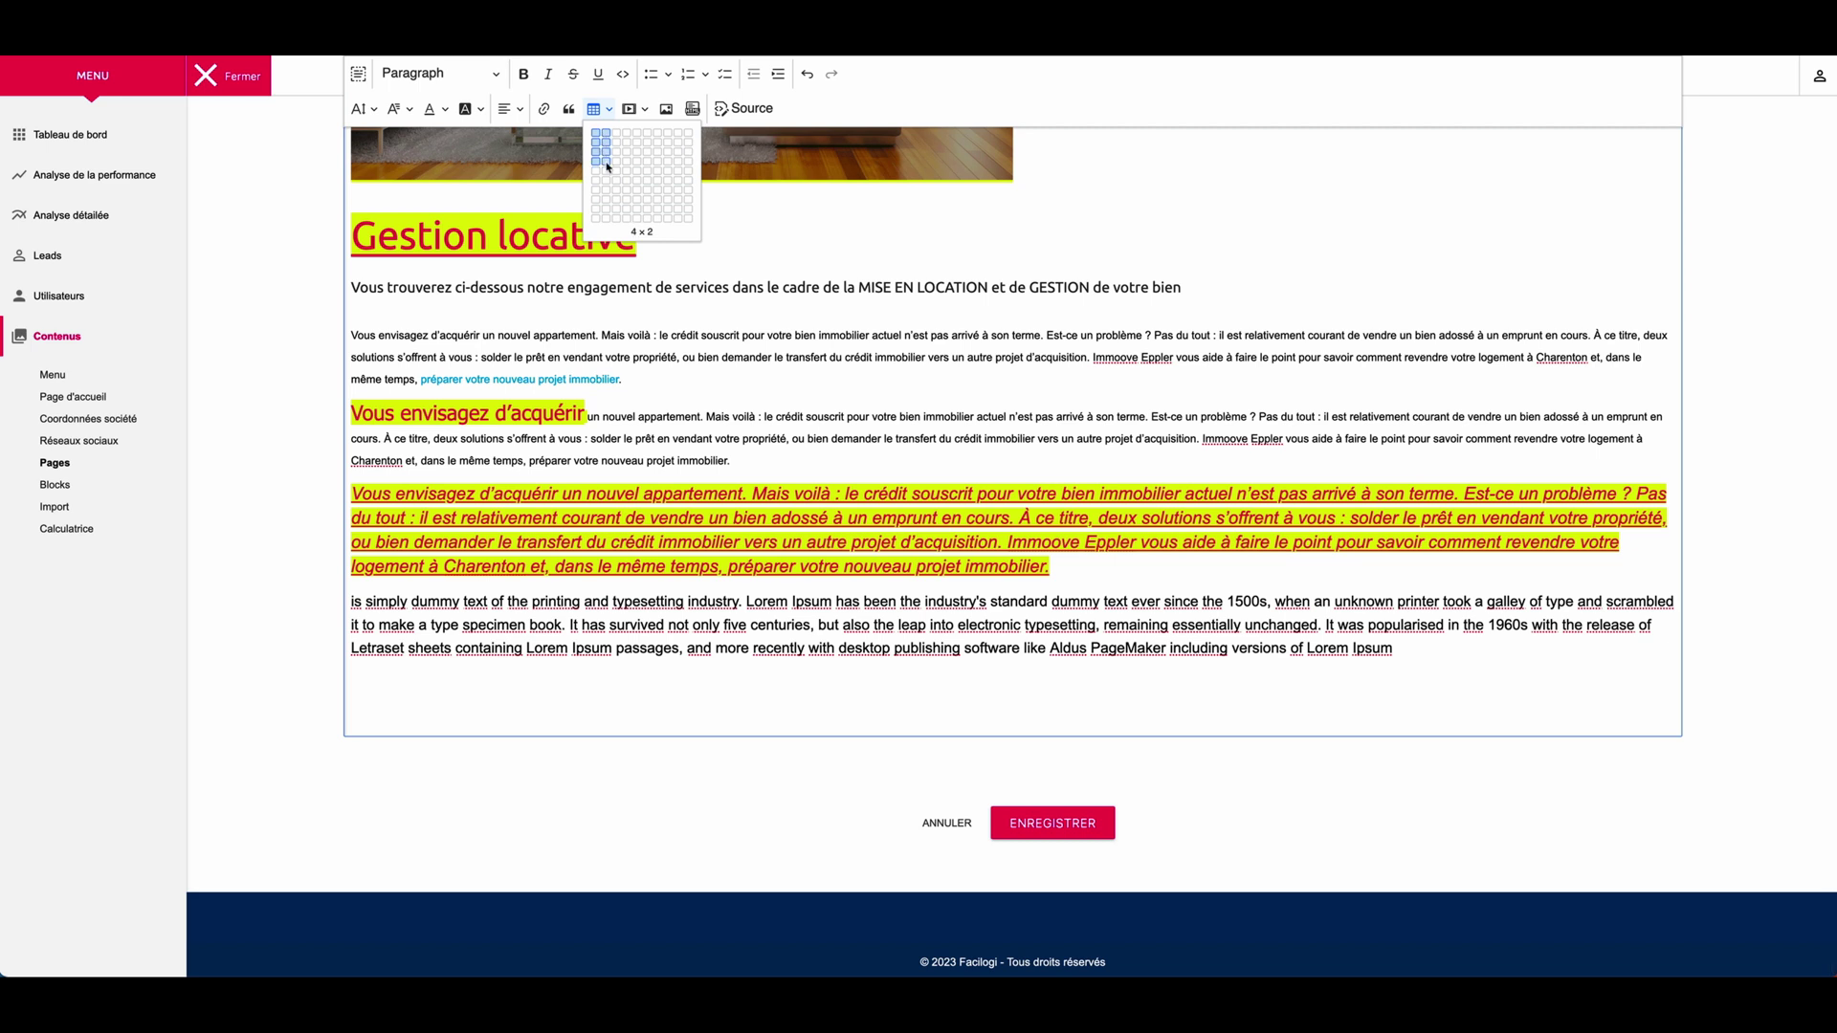
click(607, 167)
click(612, 113)
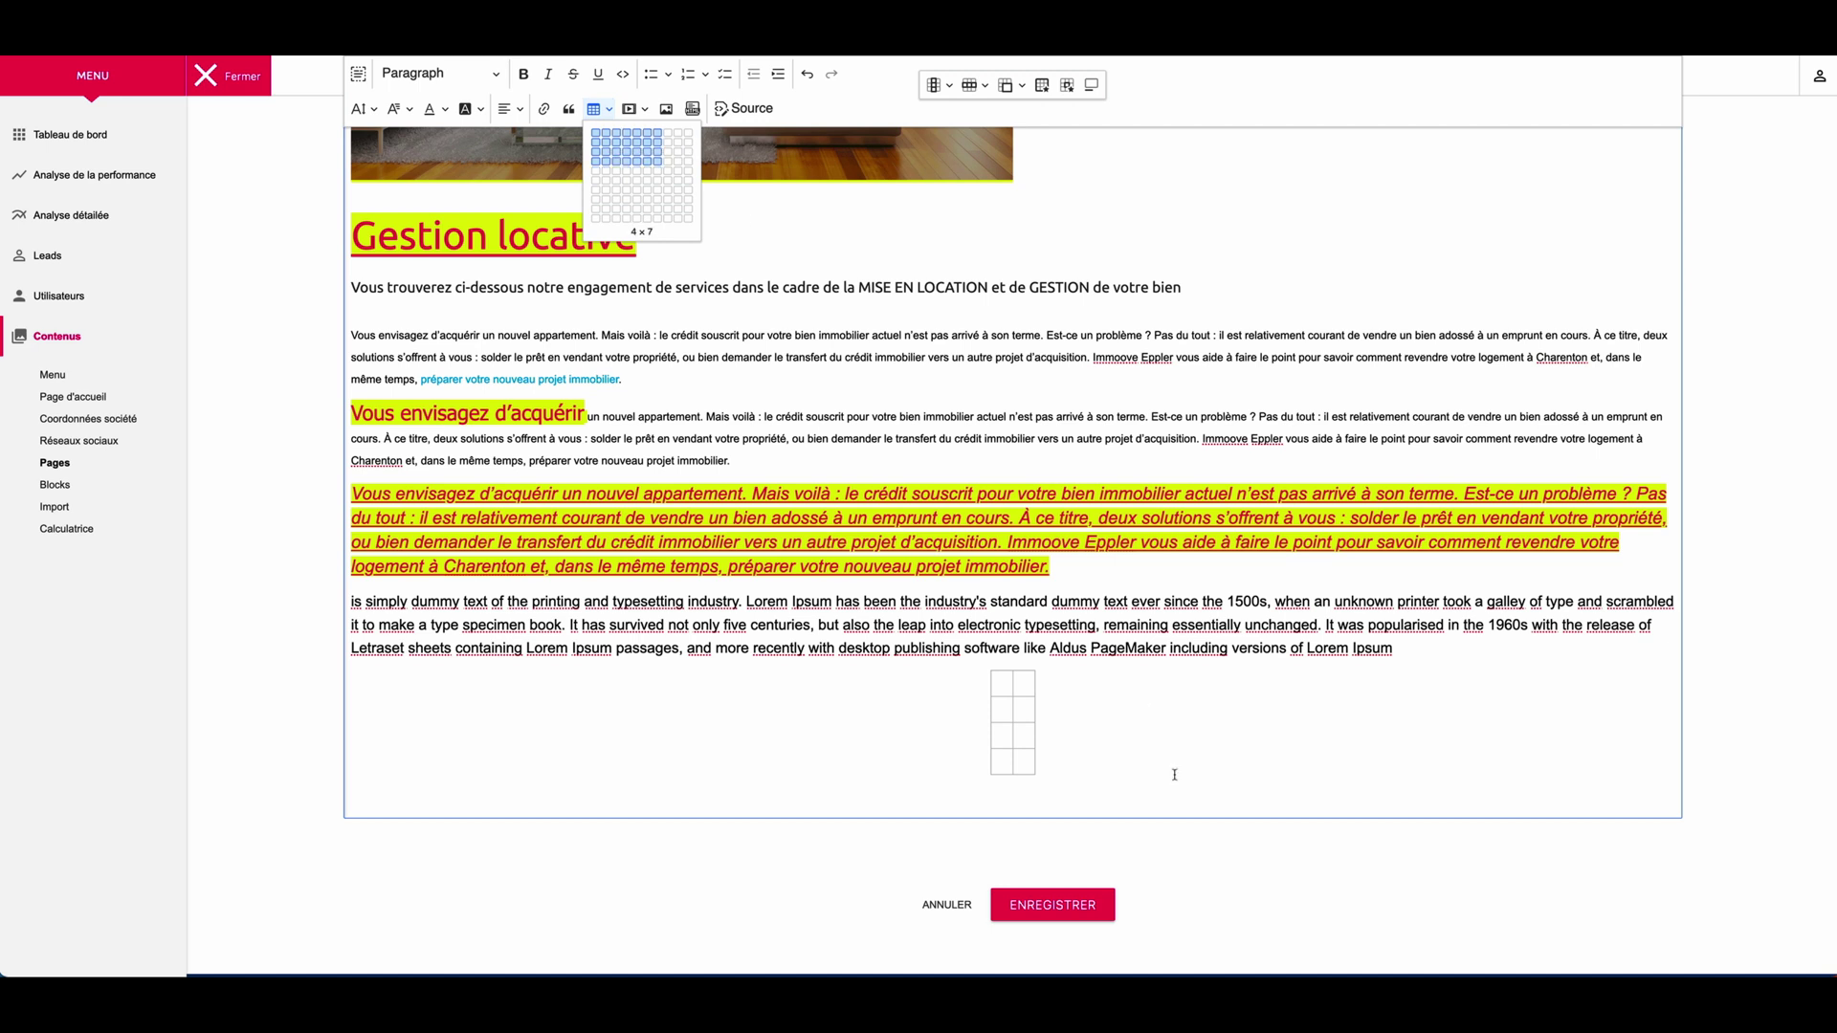
click(1129, 794)
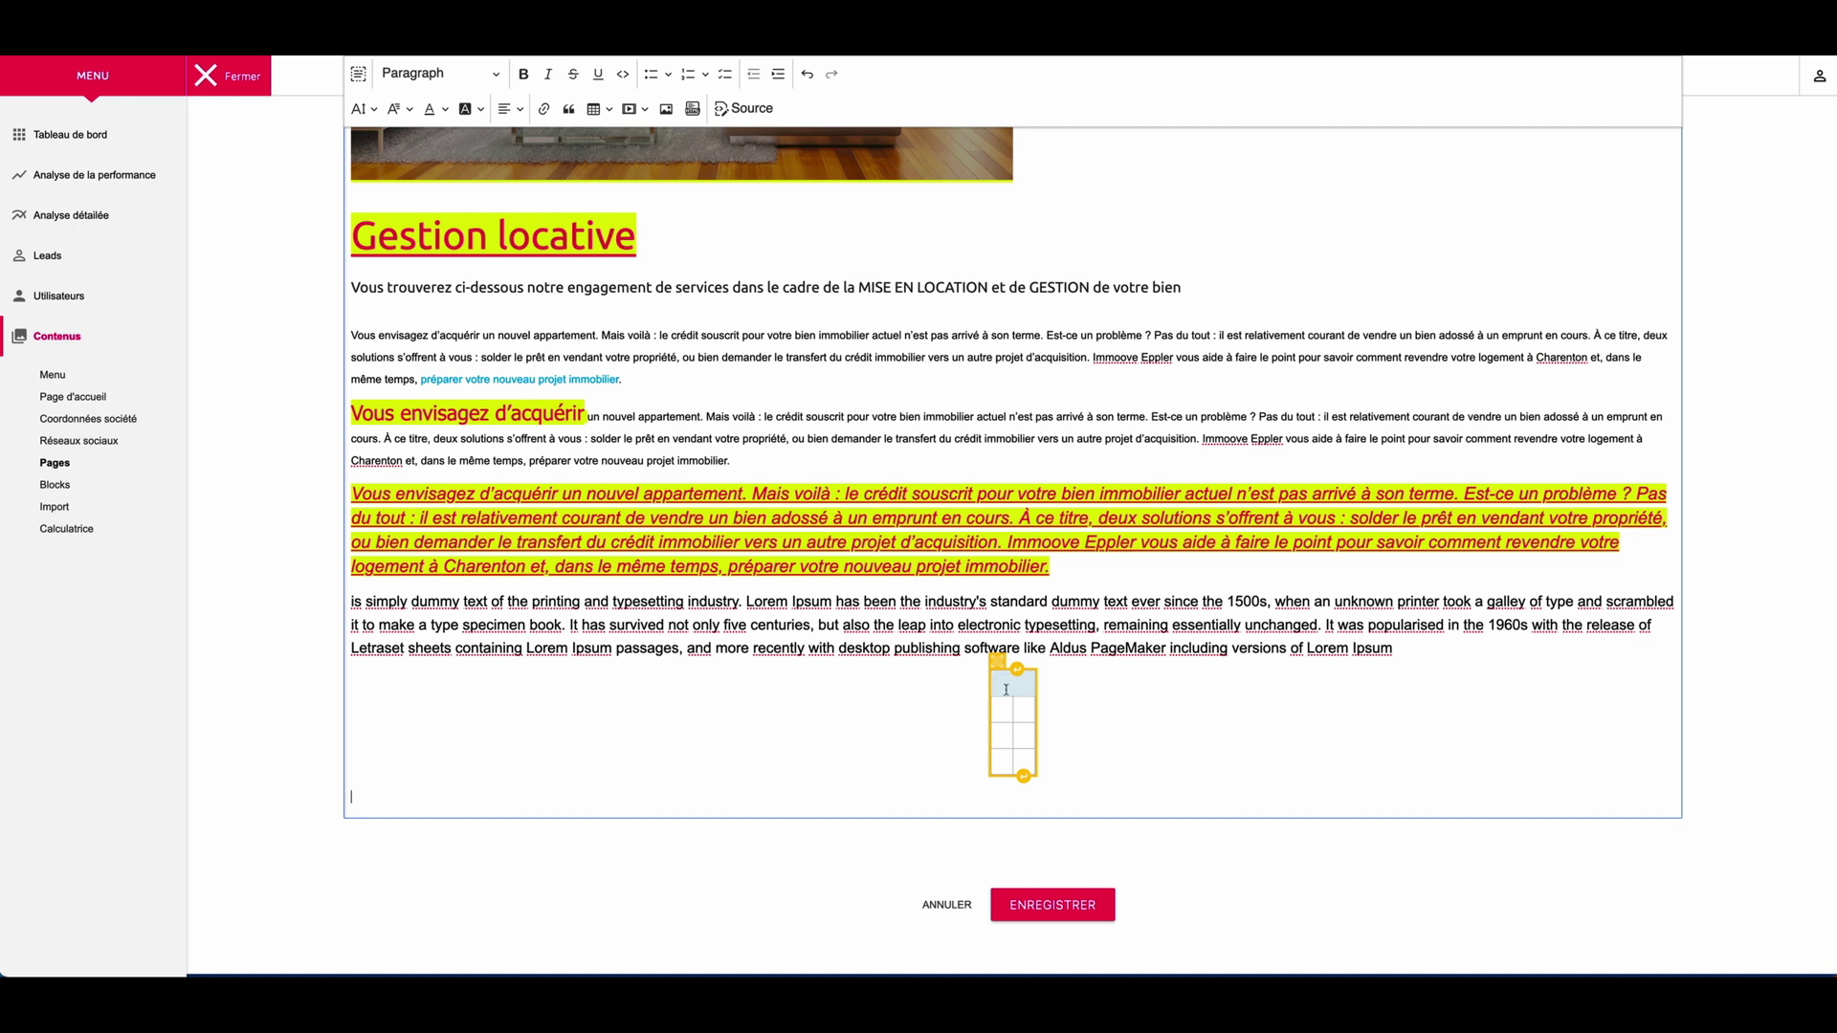
click(996, 662)
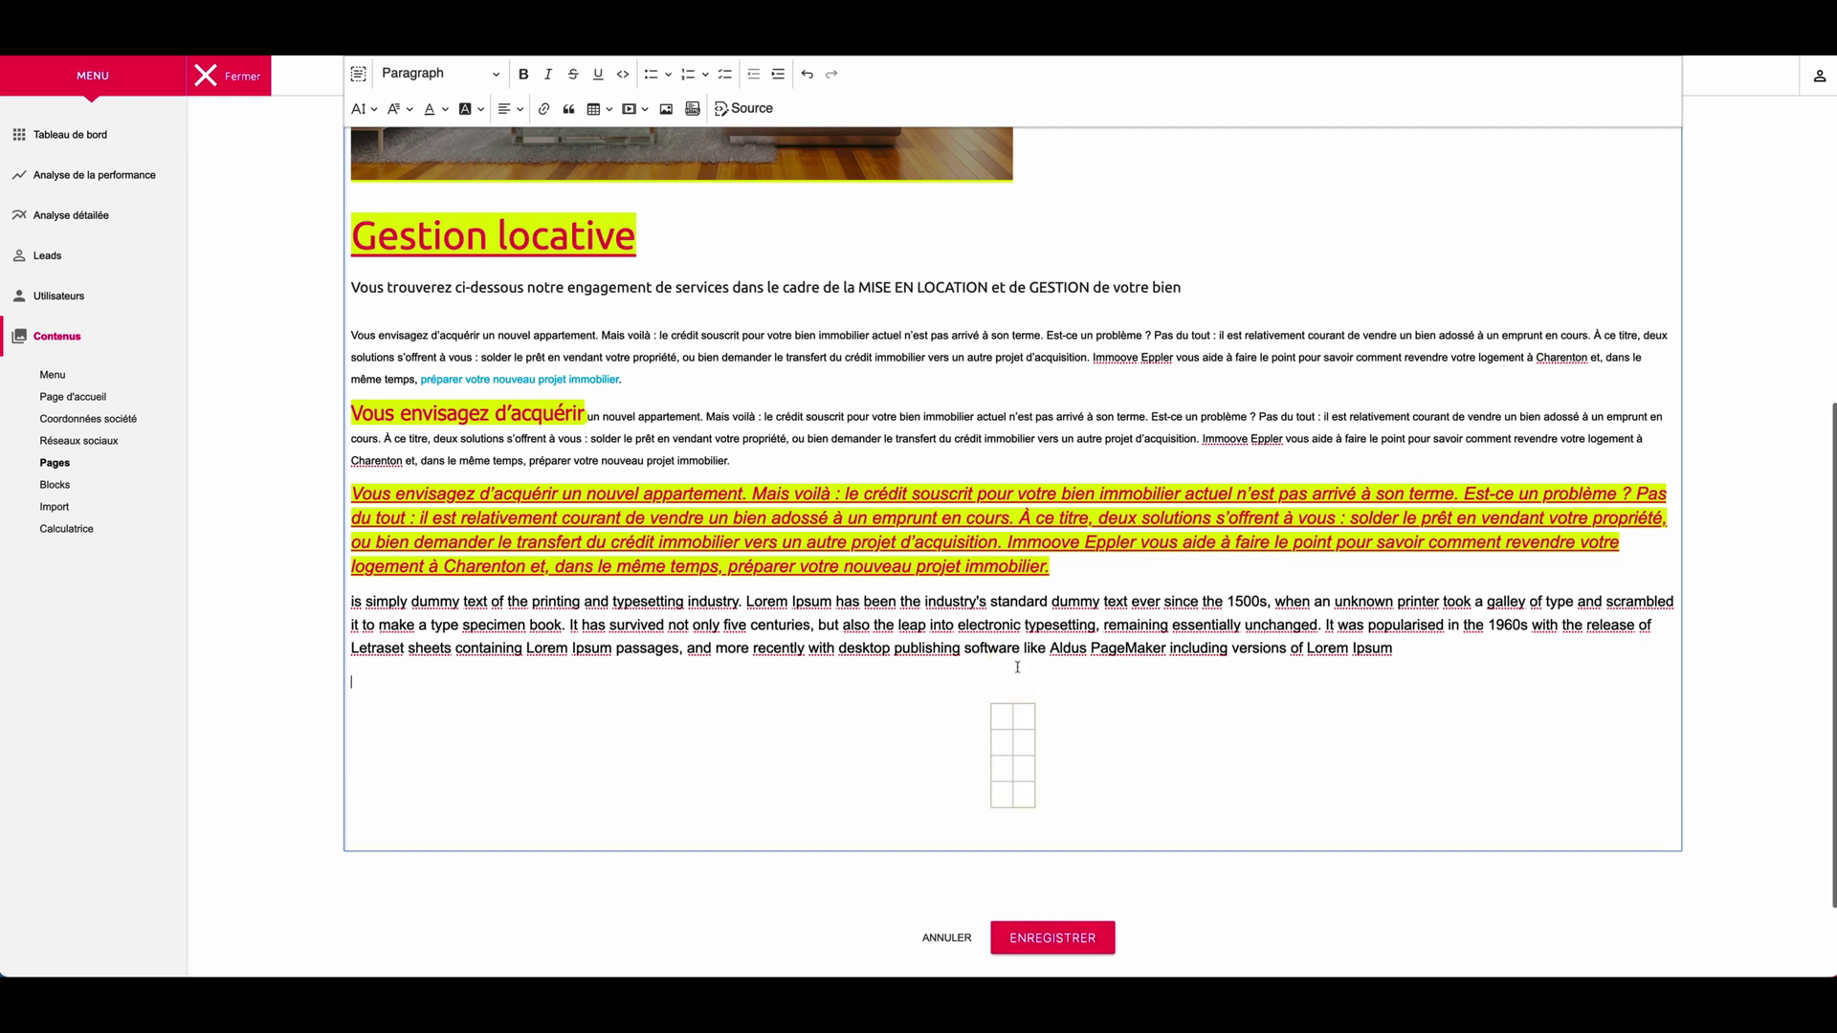
- Enter the headings "Colonne 1" and "Colonne 2" in the table's first row
click(1009, 719)
text(Colonne 1)
click(1042, 717)
text(Colonne 2)
key(Tab)
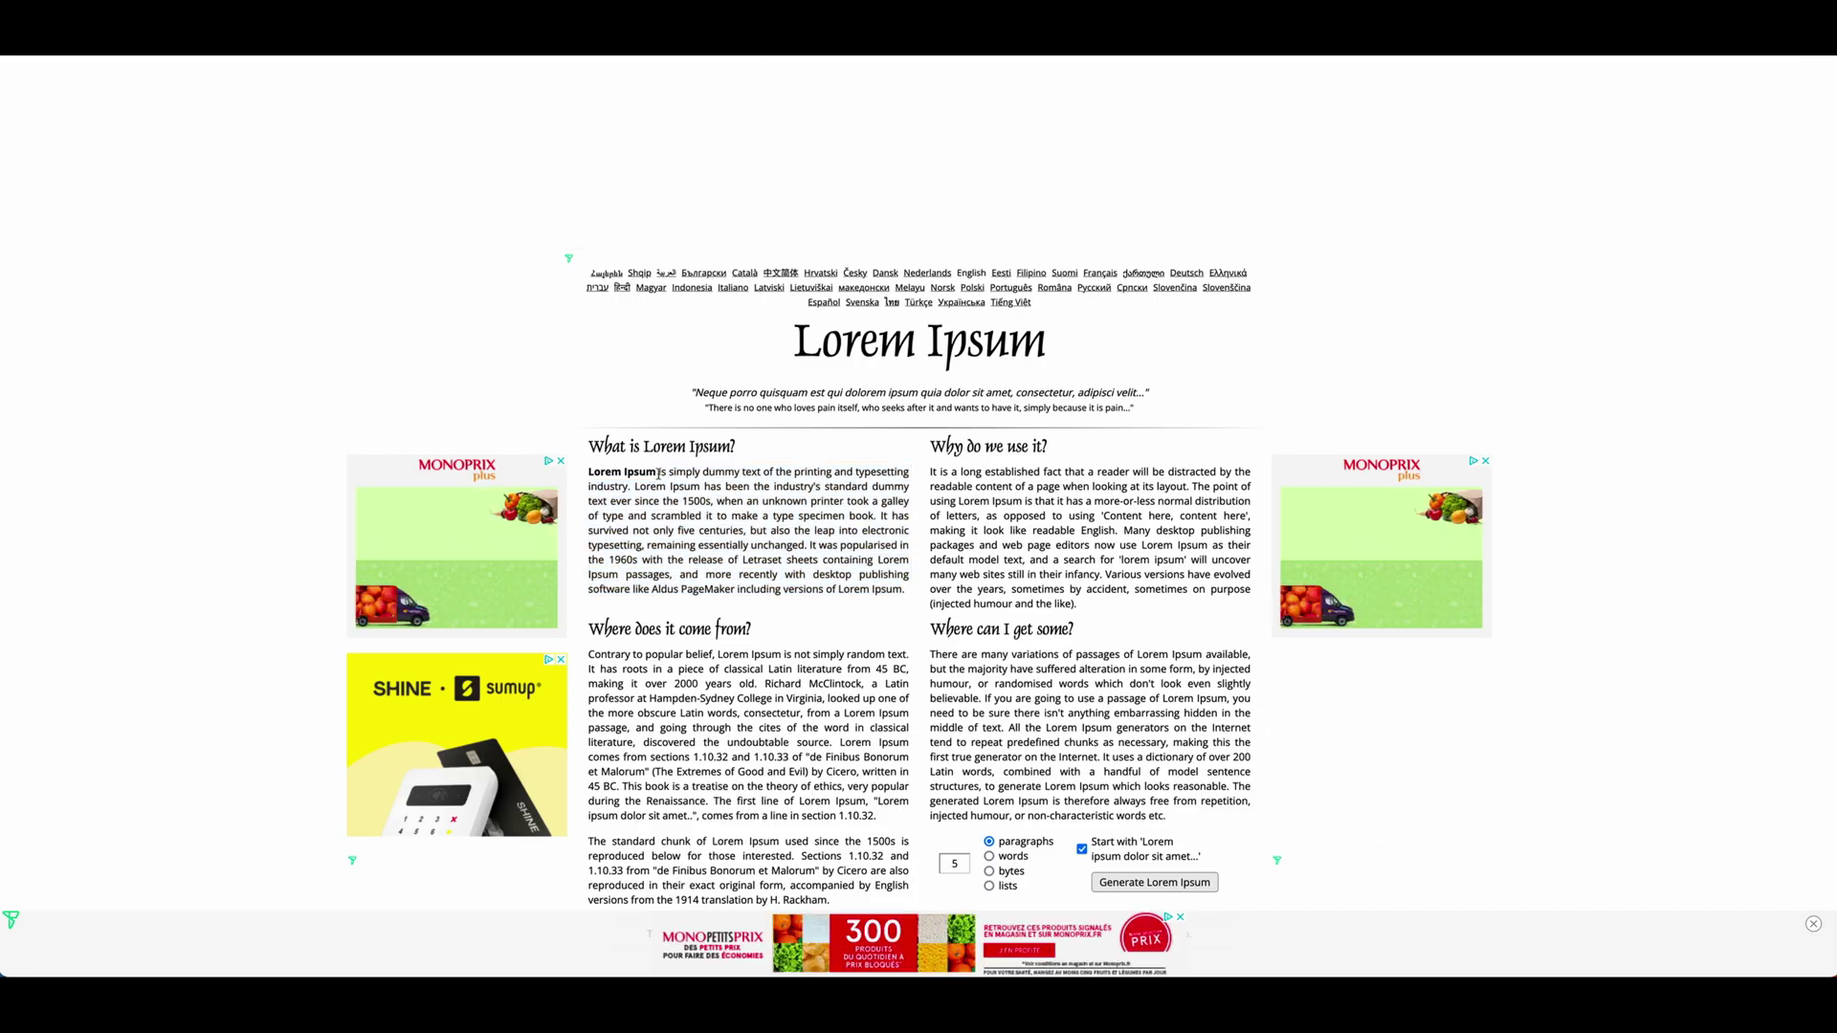
- Copy the start of the "What is Lorem Ipsum?" text from the Lorem Ipsum website and paste it into the three cells under Colonne 1
drag(741, 488, 775, 488)
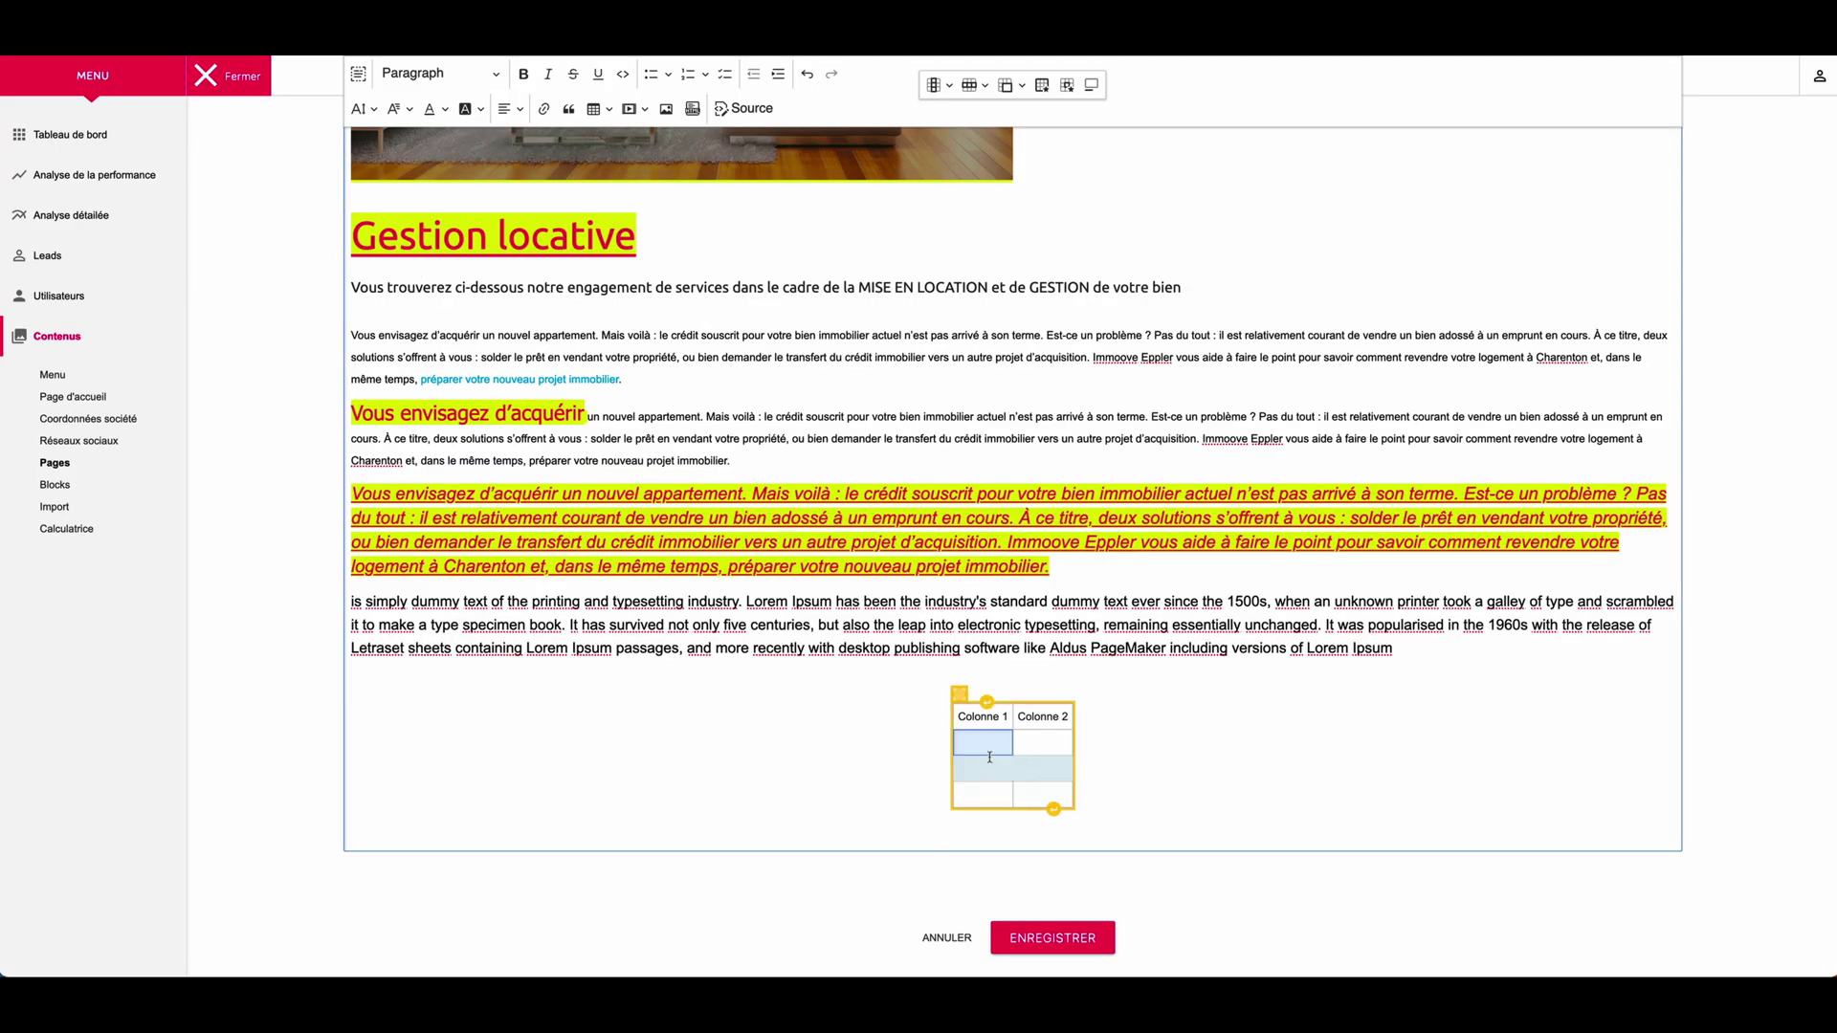
key(ctrl+v)
click(956, 769)
key(ctrl+v)
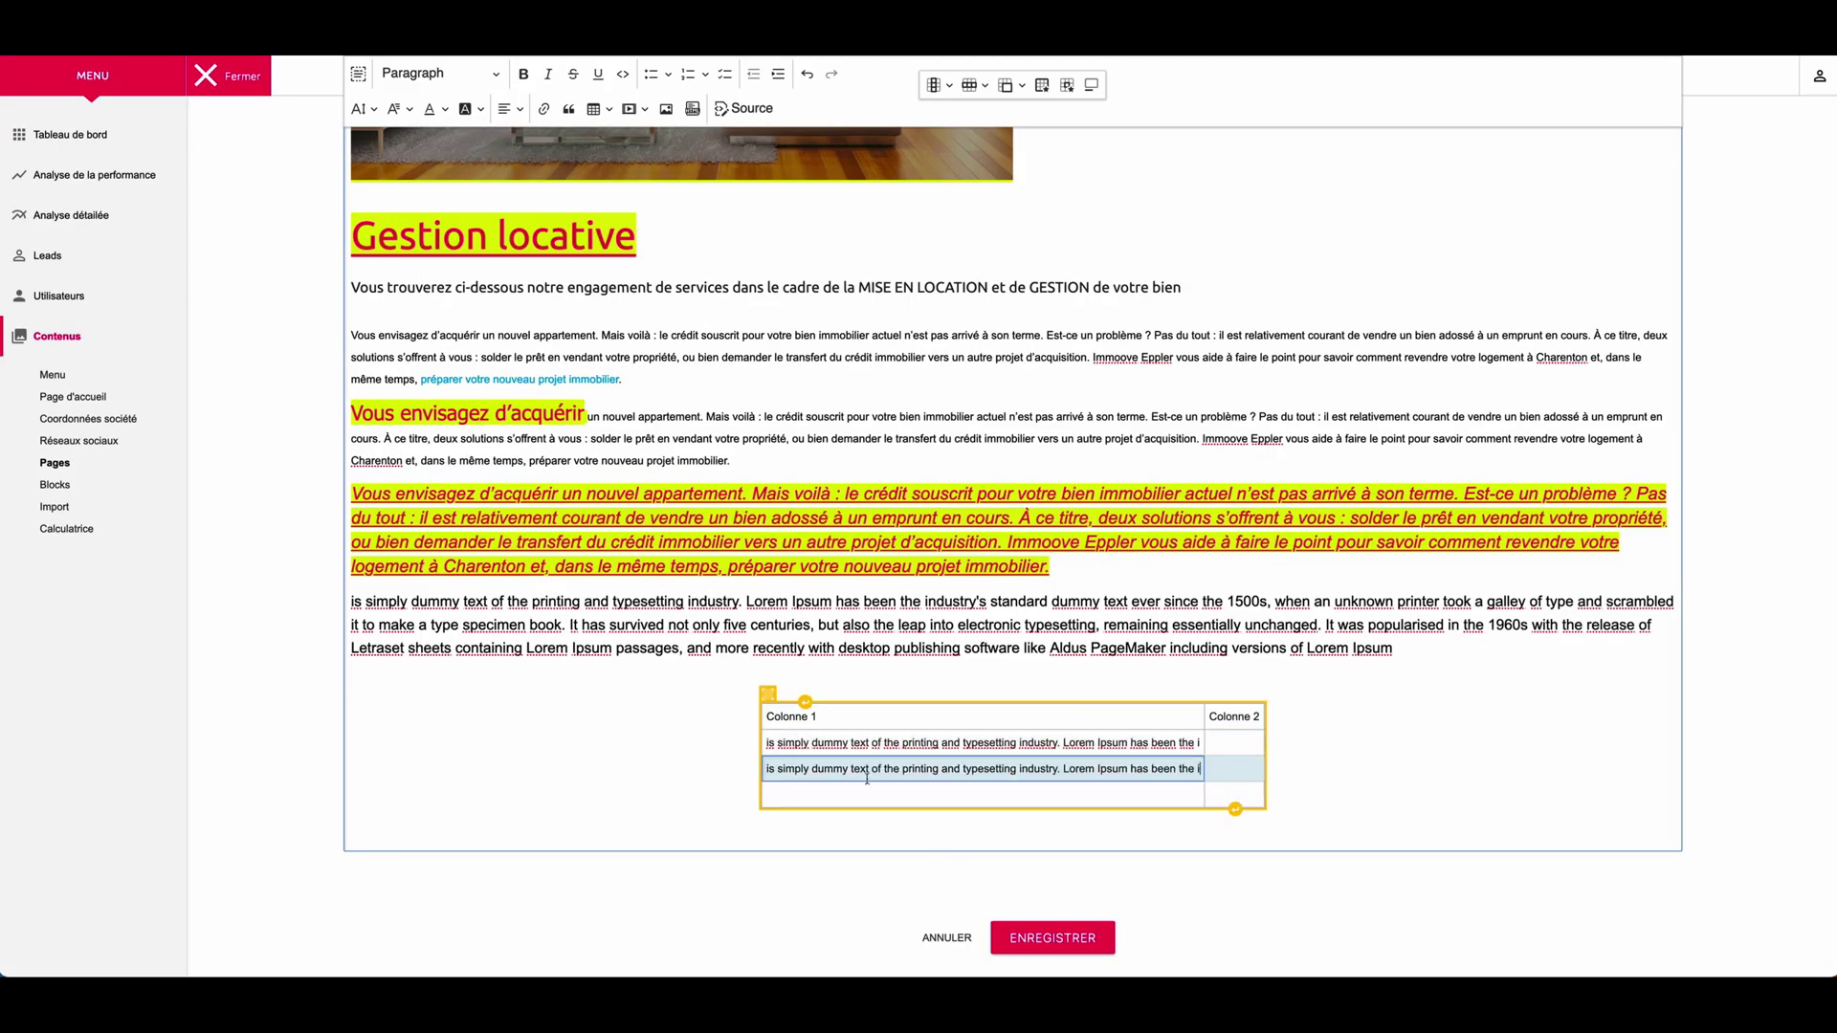
click(864, 793)
key(ctrl+v)
- Enter 12 in each of the three cells under Colonne 2
click(1227, 743)
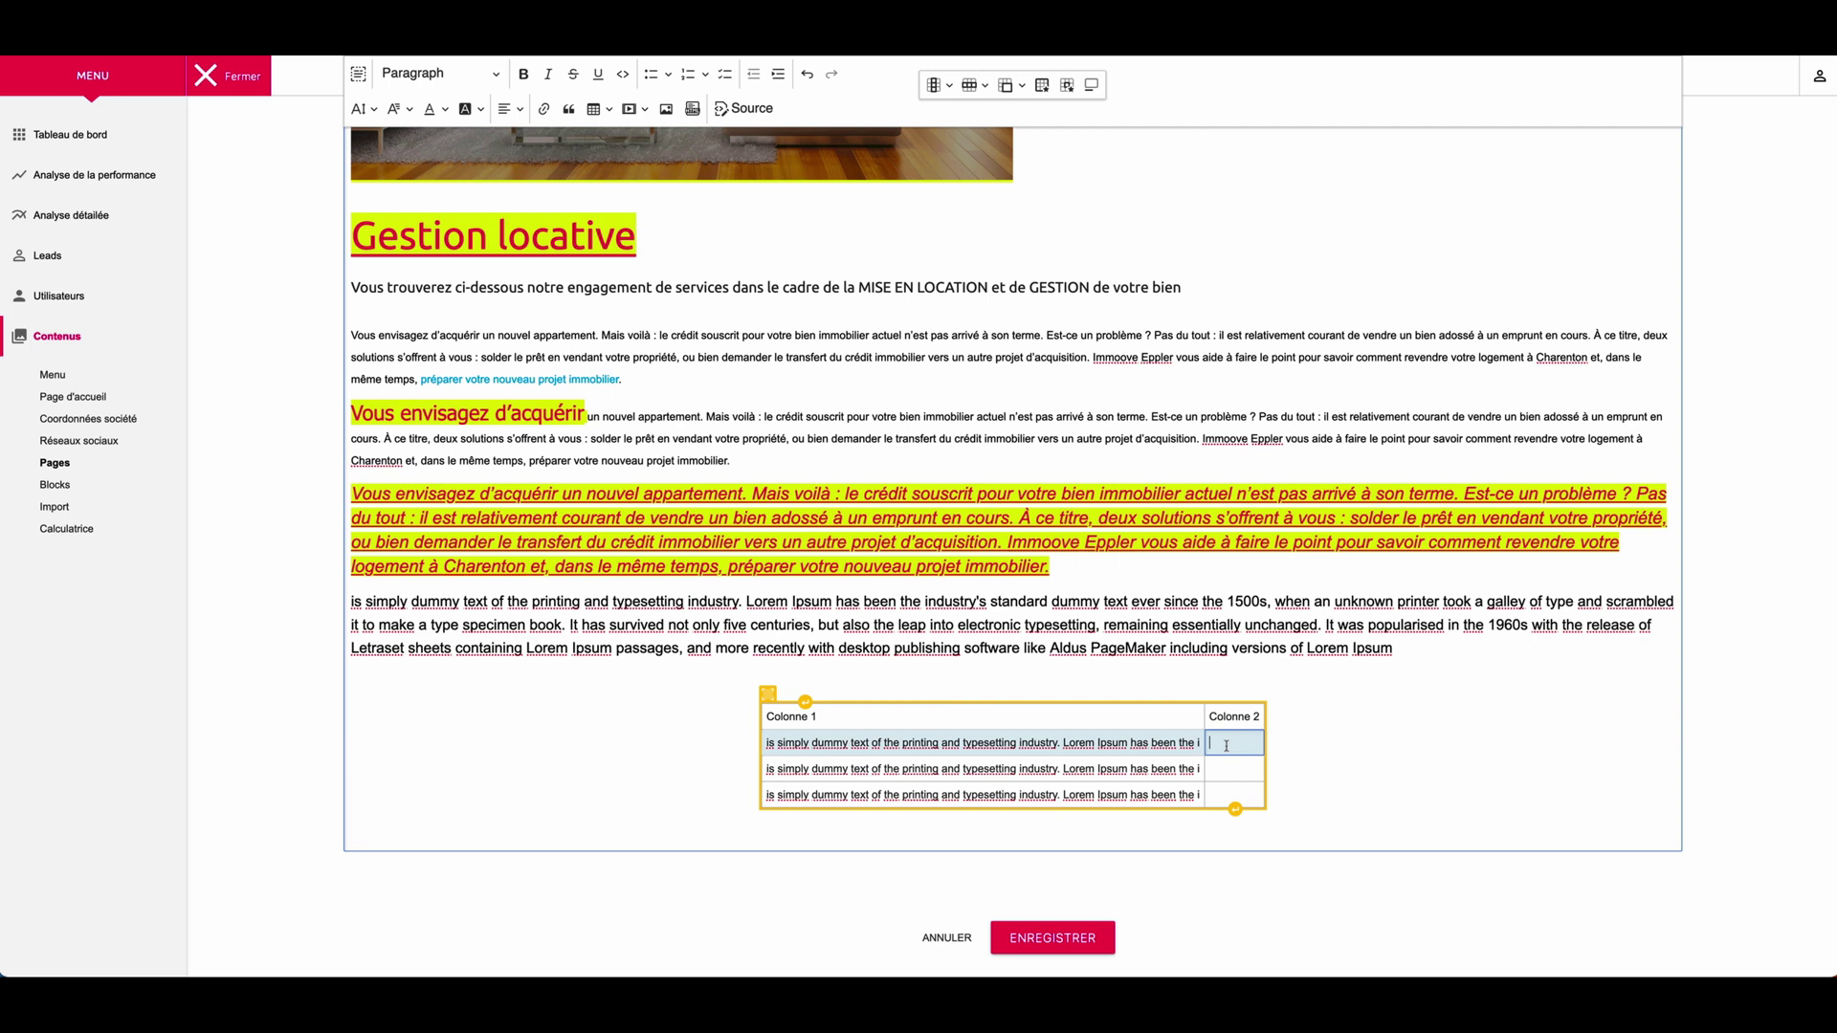
text(12)
click(1233, 769)
text(12)
click(1234, 795)
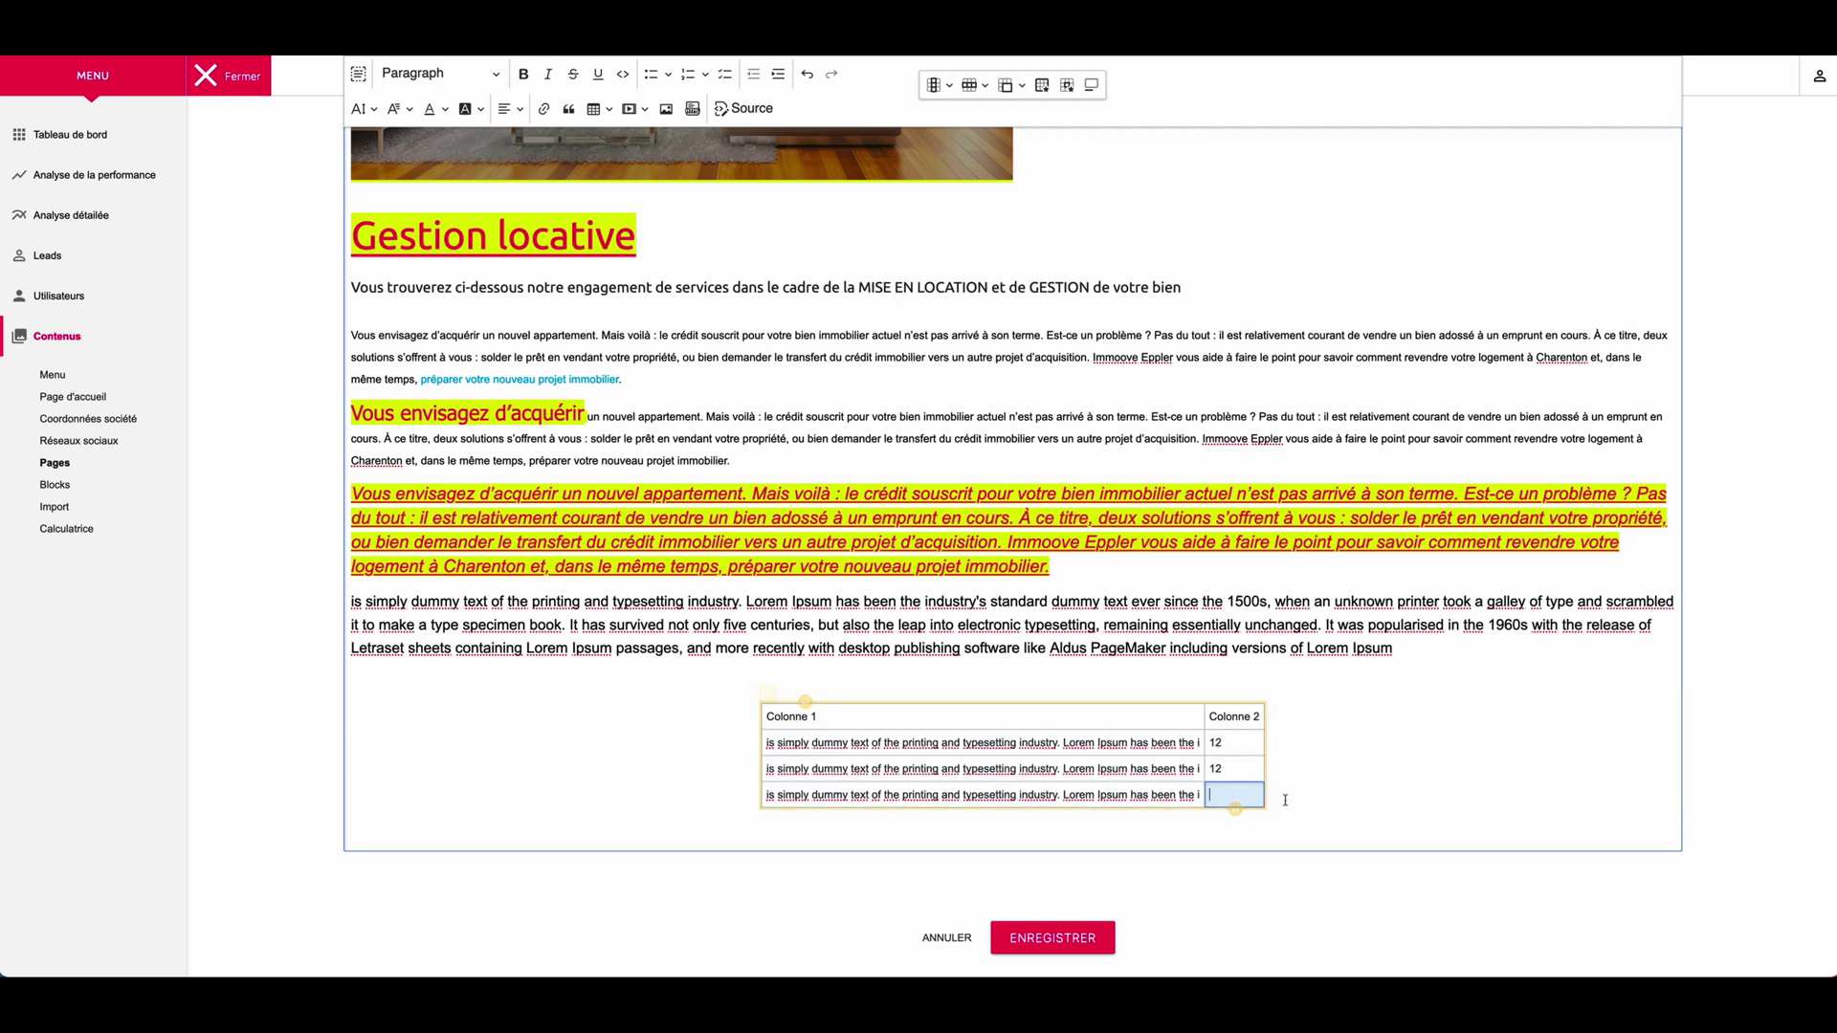
text(12)
key(Up)
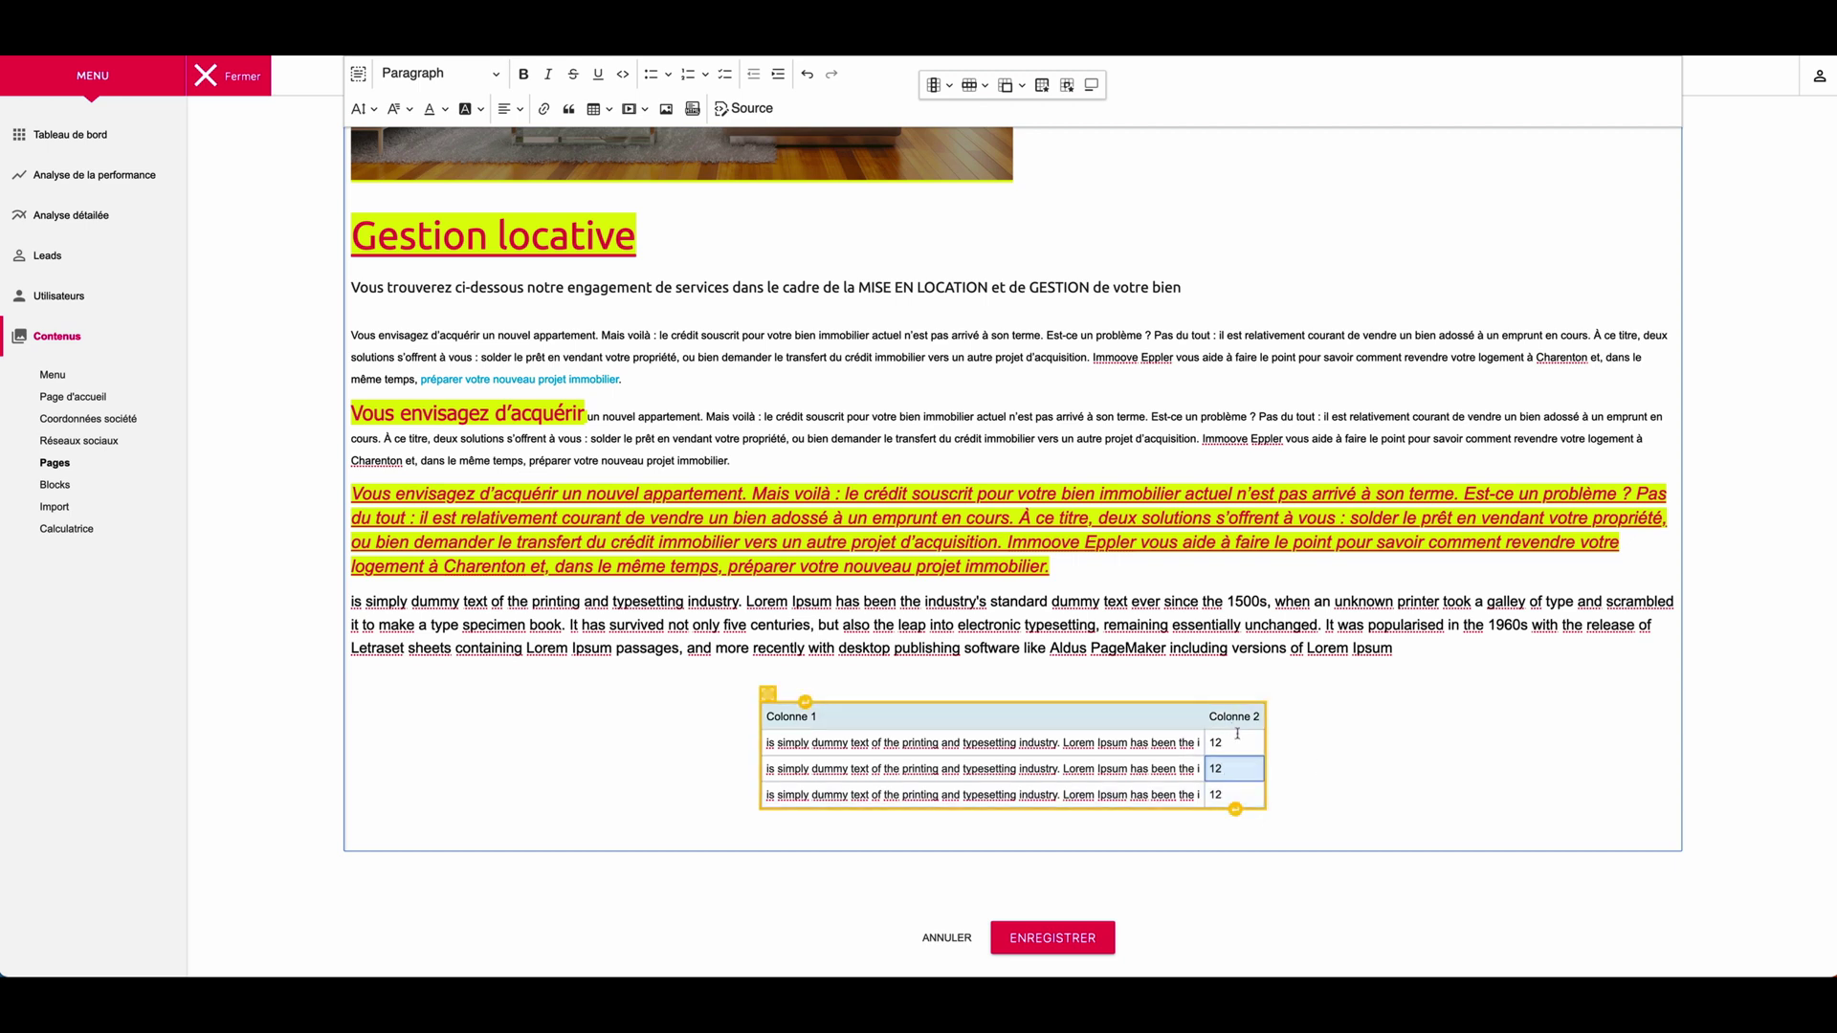
- Widen the table to almost the full content width and give the Colonne 1 column the larger share
drag(1263, 751, 1186, 756)
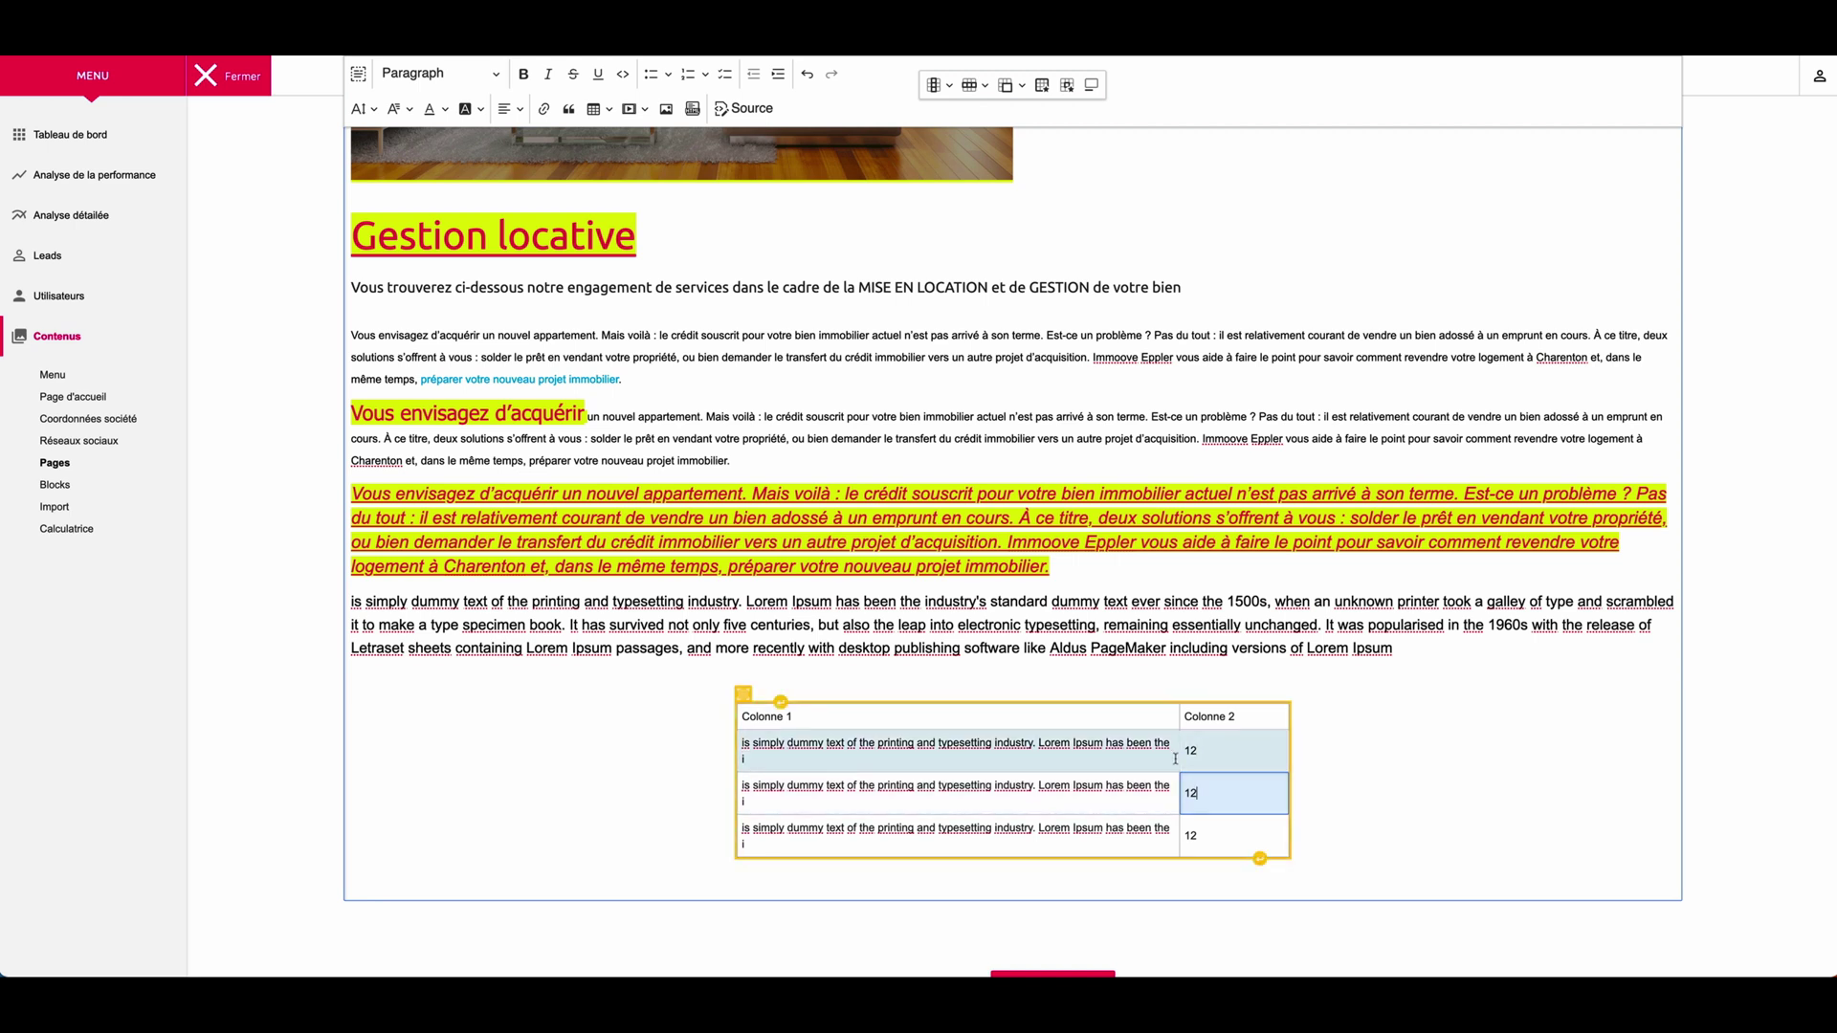
drag(1179, 760, 1614, 714)
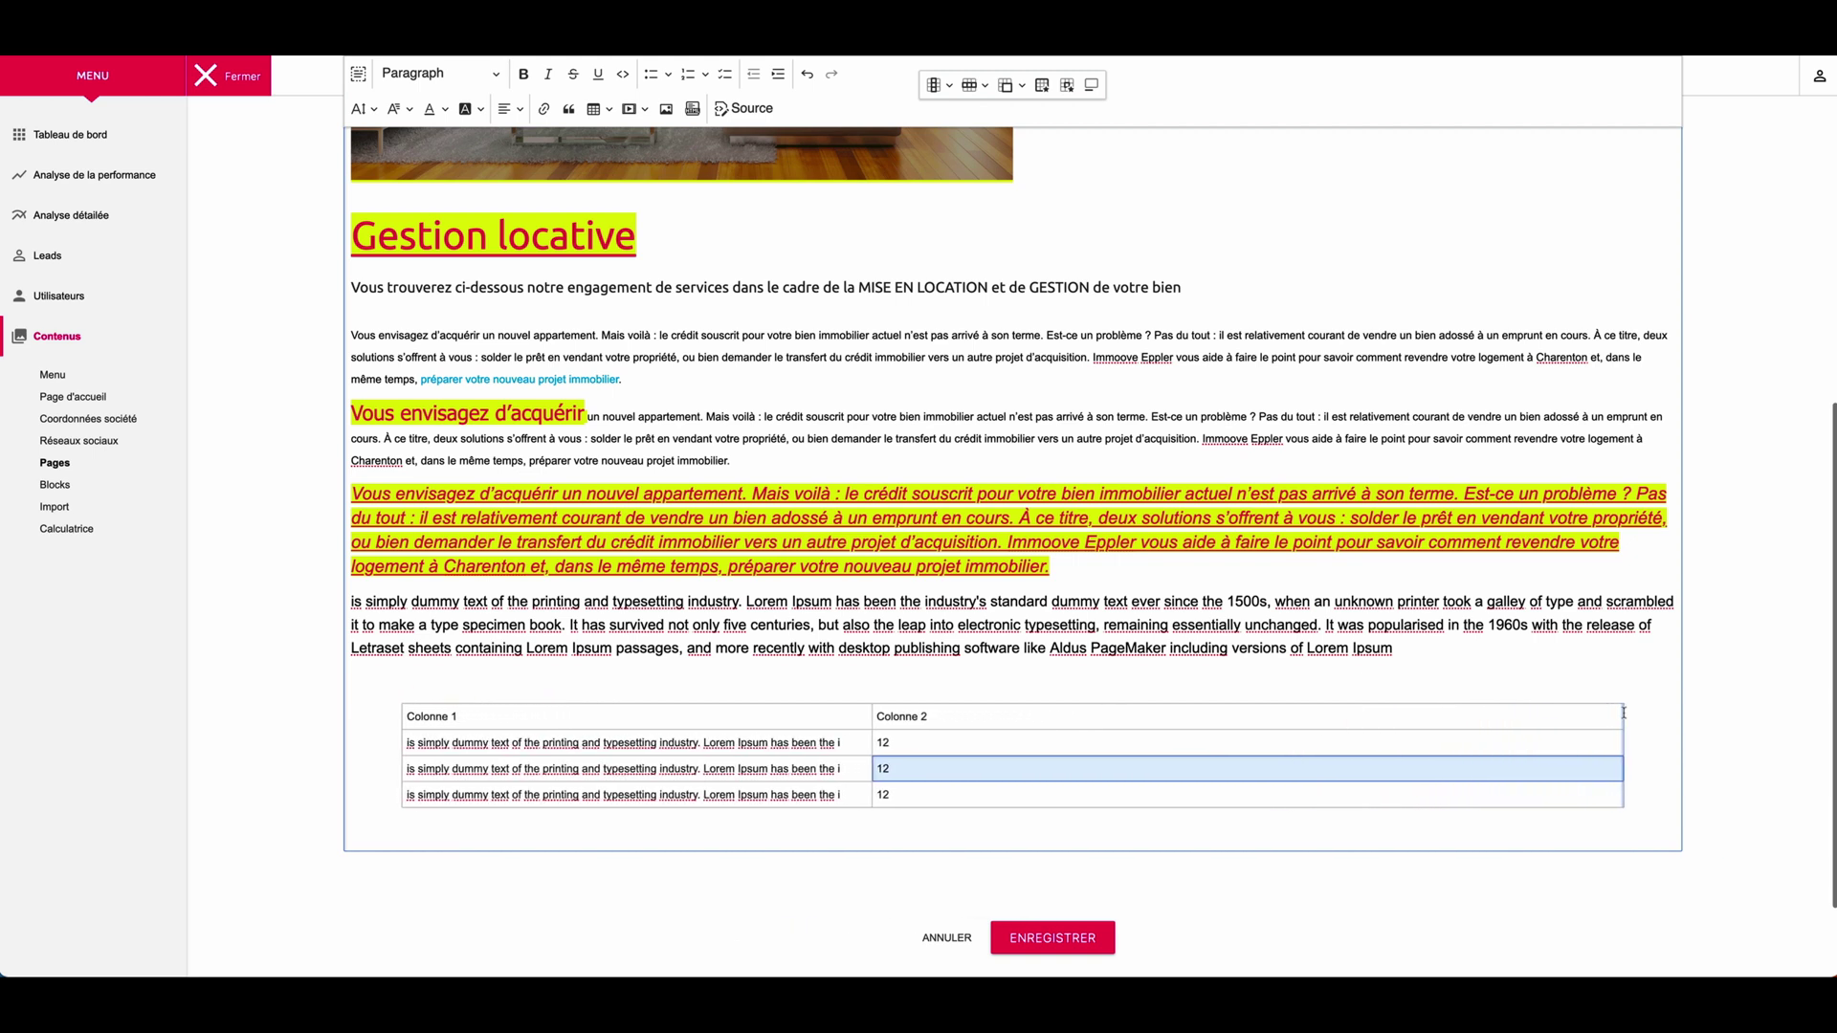
drag(872, 743, 1275, 747)
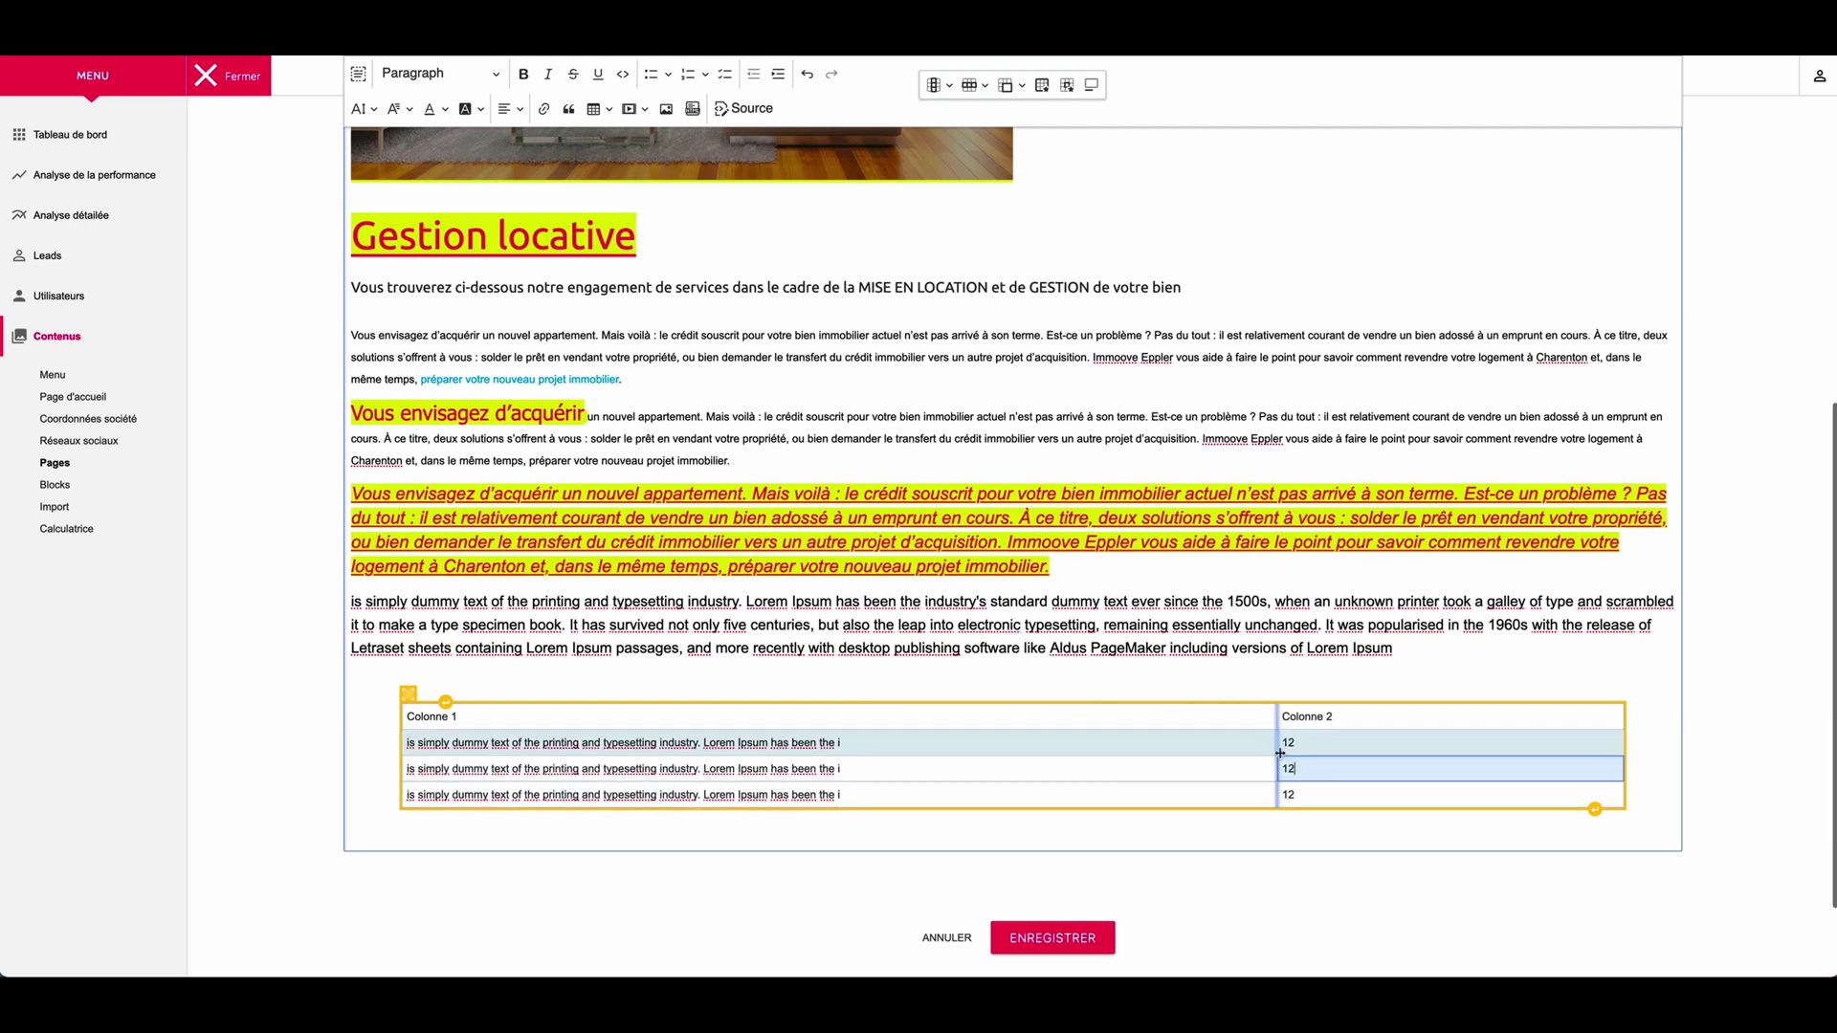
- Save the page content and look through the public Gestion locative page
click(1040, 939)
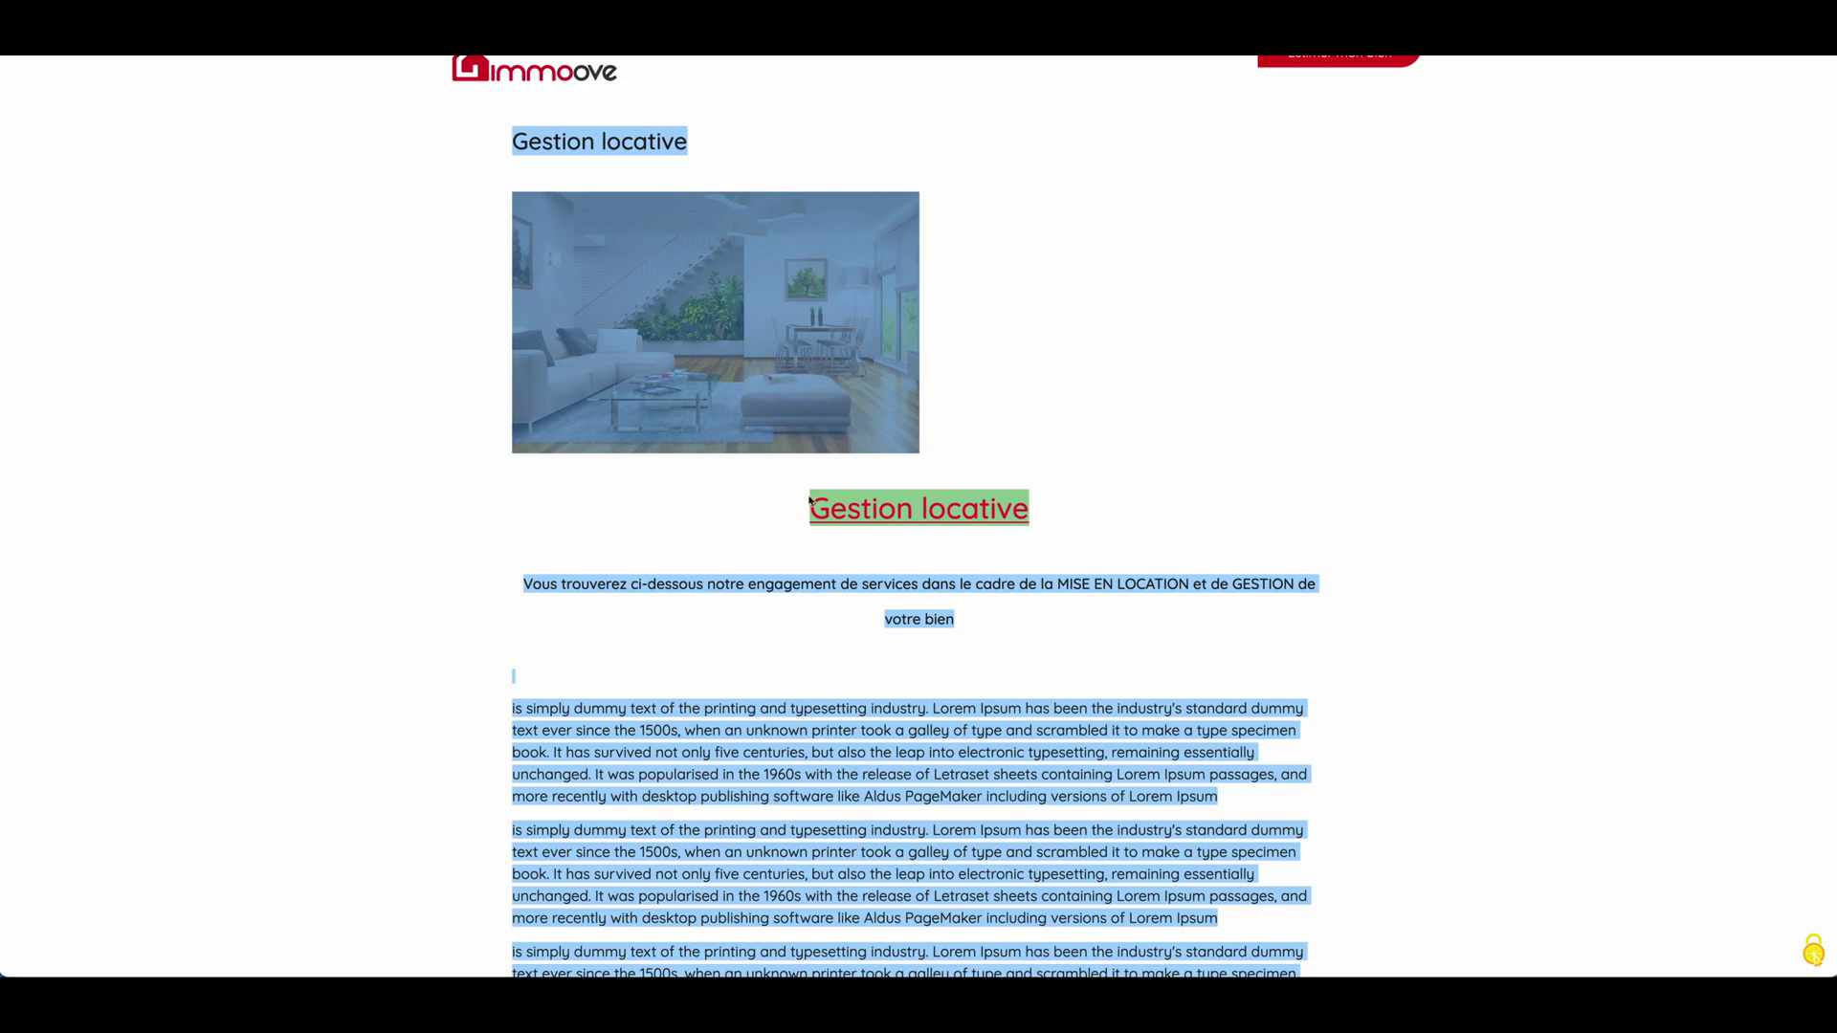
click(1050, 559)
scroll(1052, 545, down, 8)
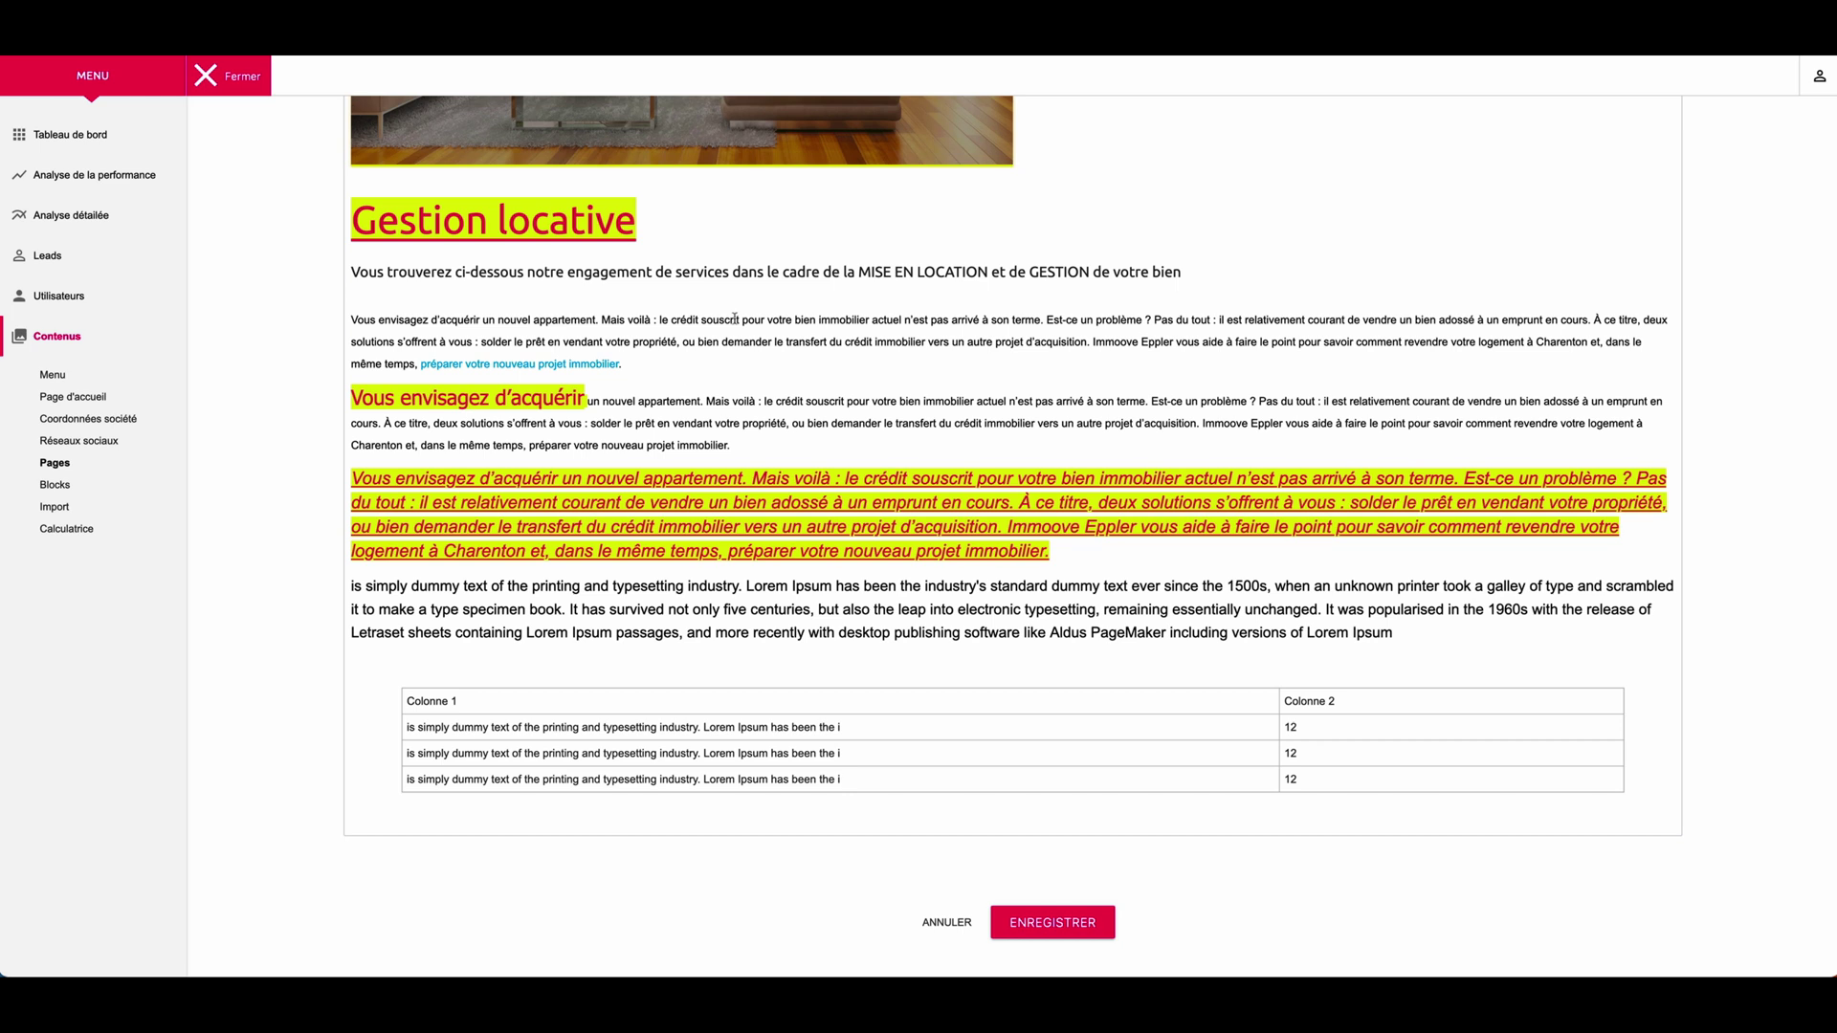
- Open the media URL form in the editor and leave it without entering a URL
scroll(711, 441, up, 7)
click(643, 368)
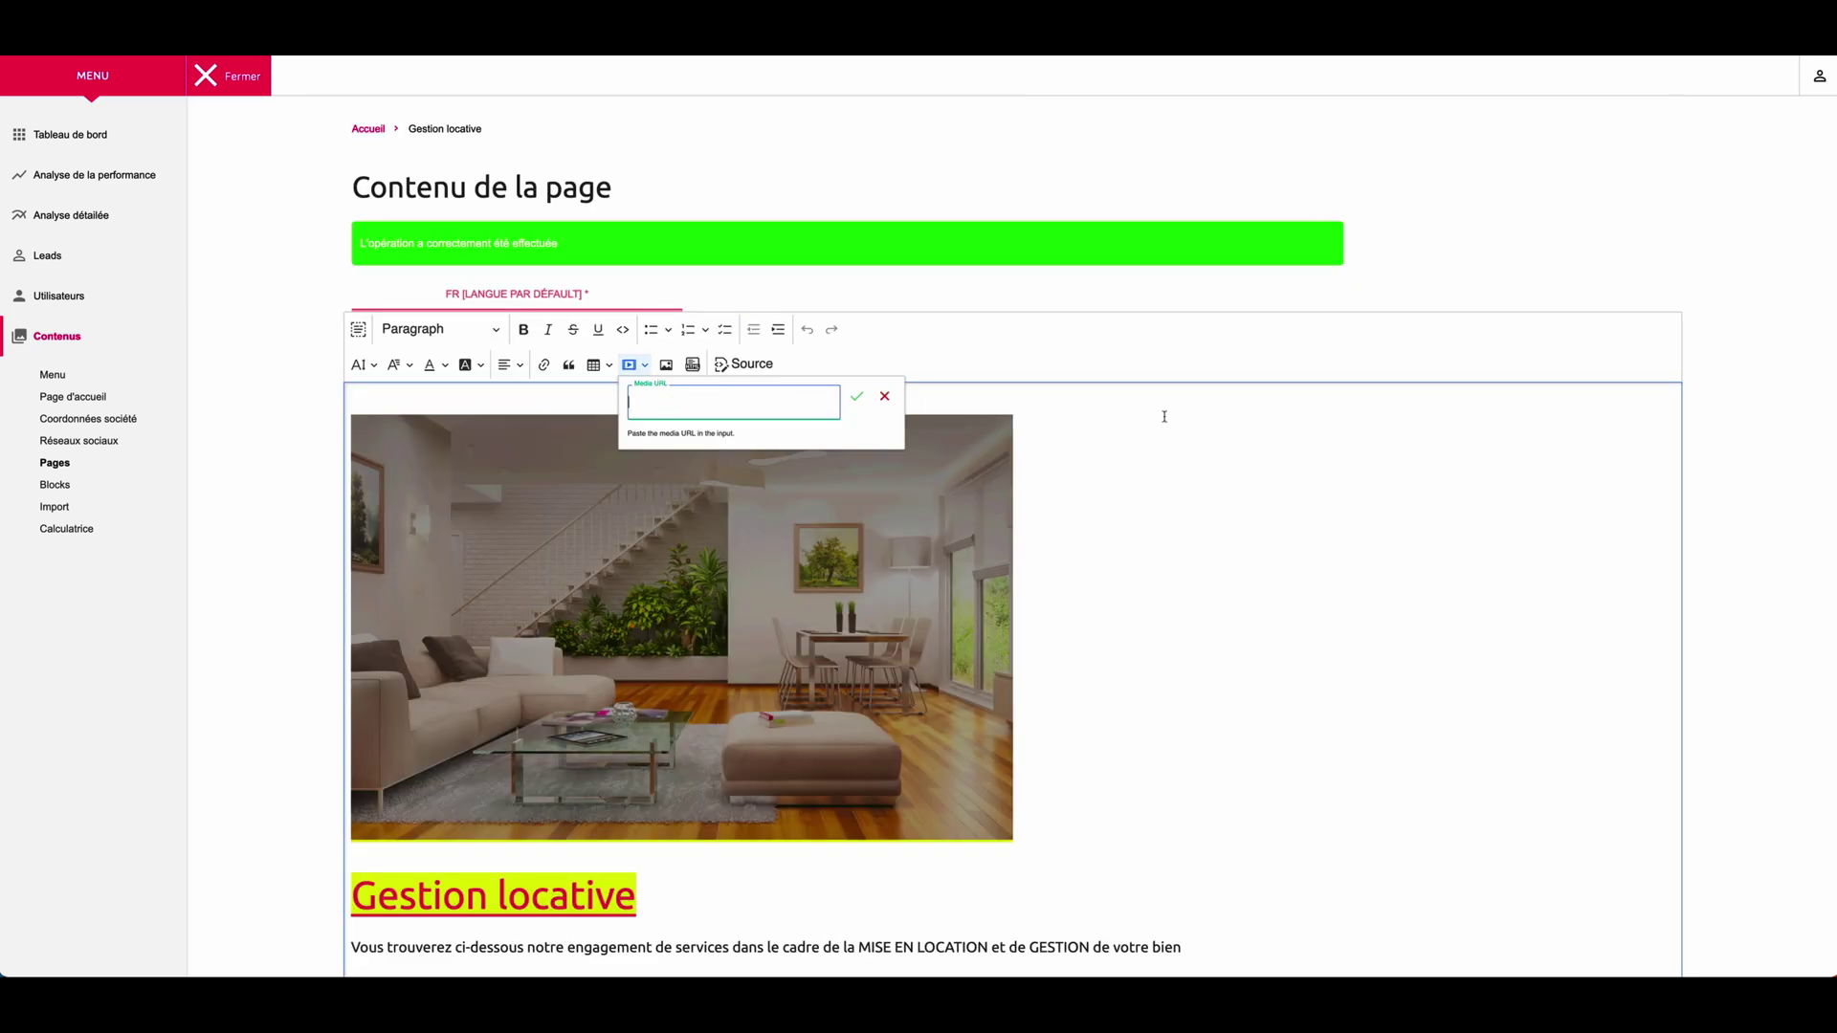
click(645, 393)
key(ctrl+a)
click(723, 457)
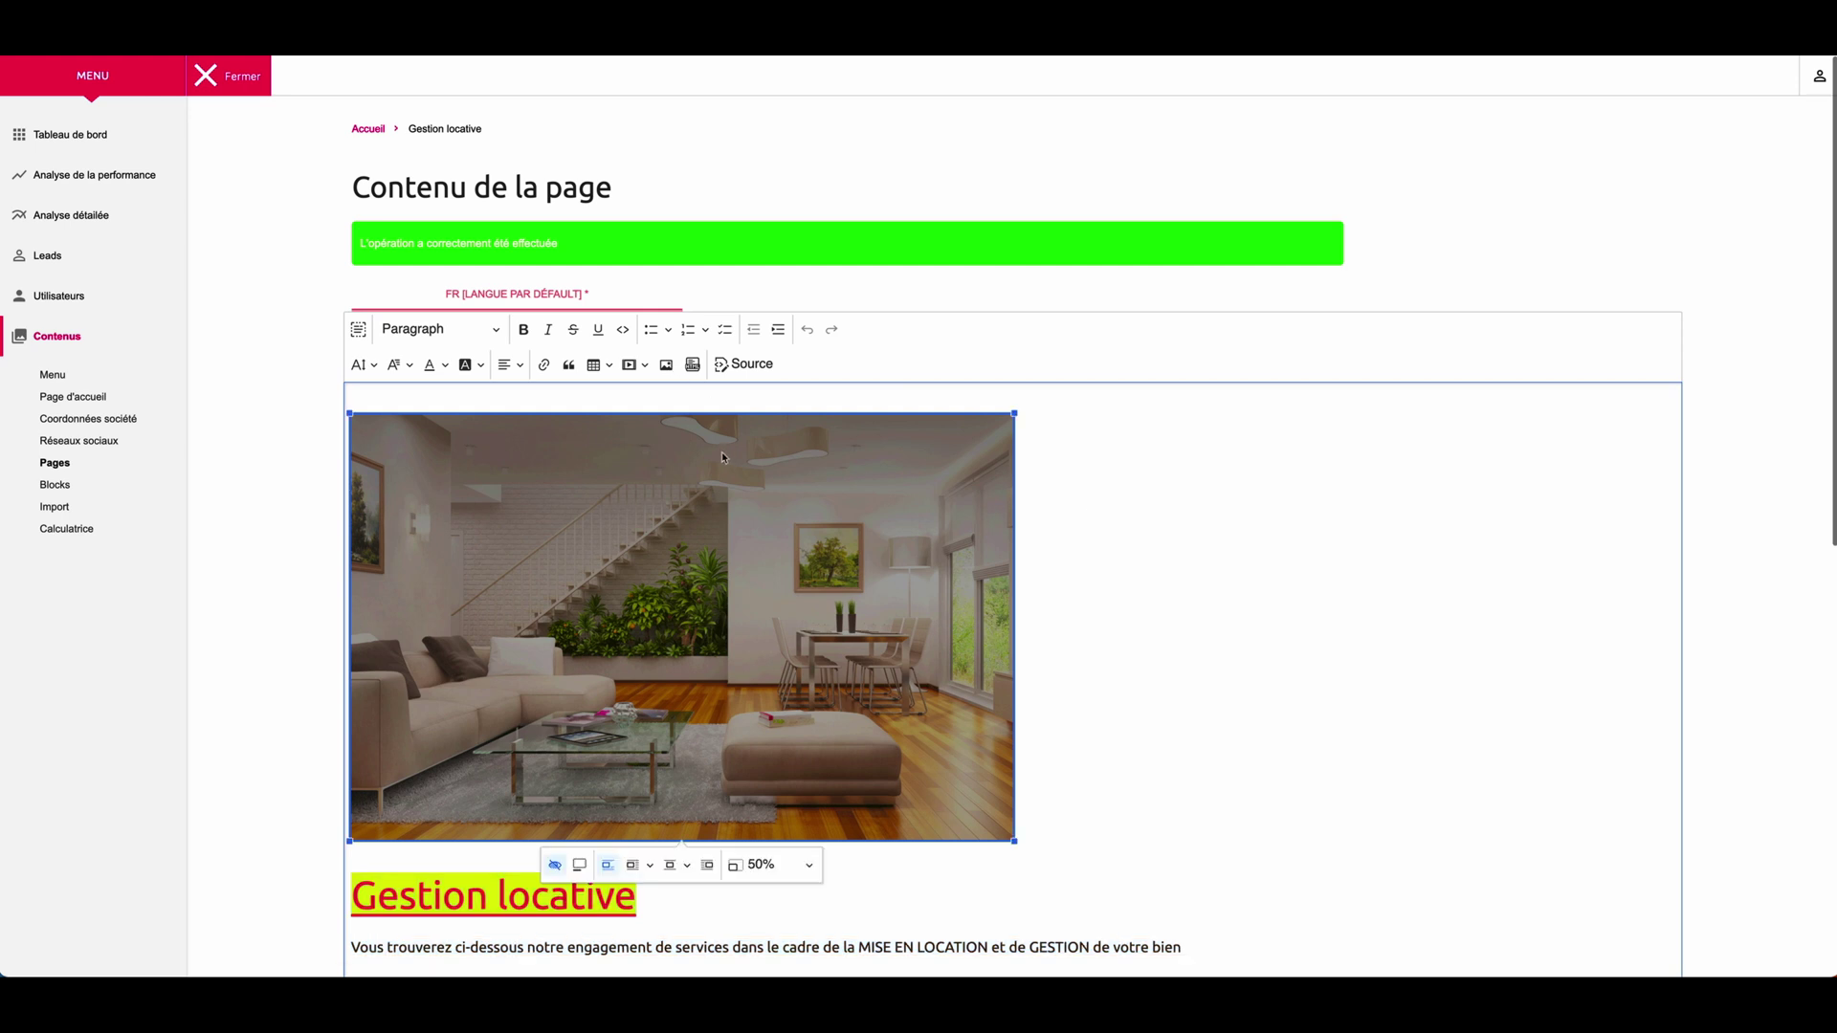
- Replace the living-room image above the Gestion locative heading with the villa and pool photo from the image library
scroll(265, 560, down, 2)
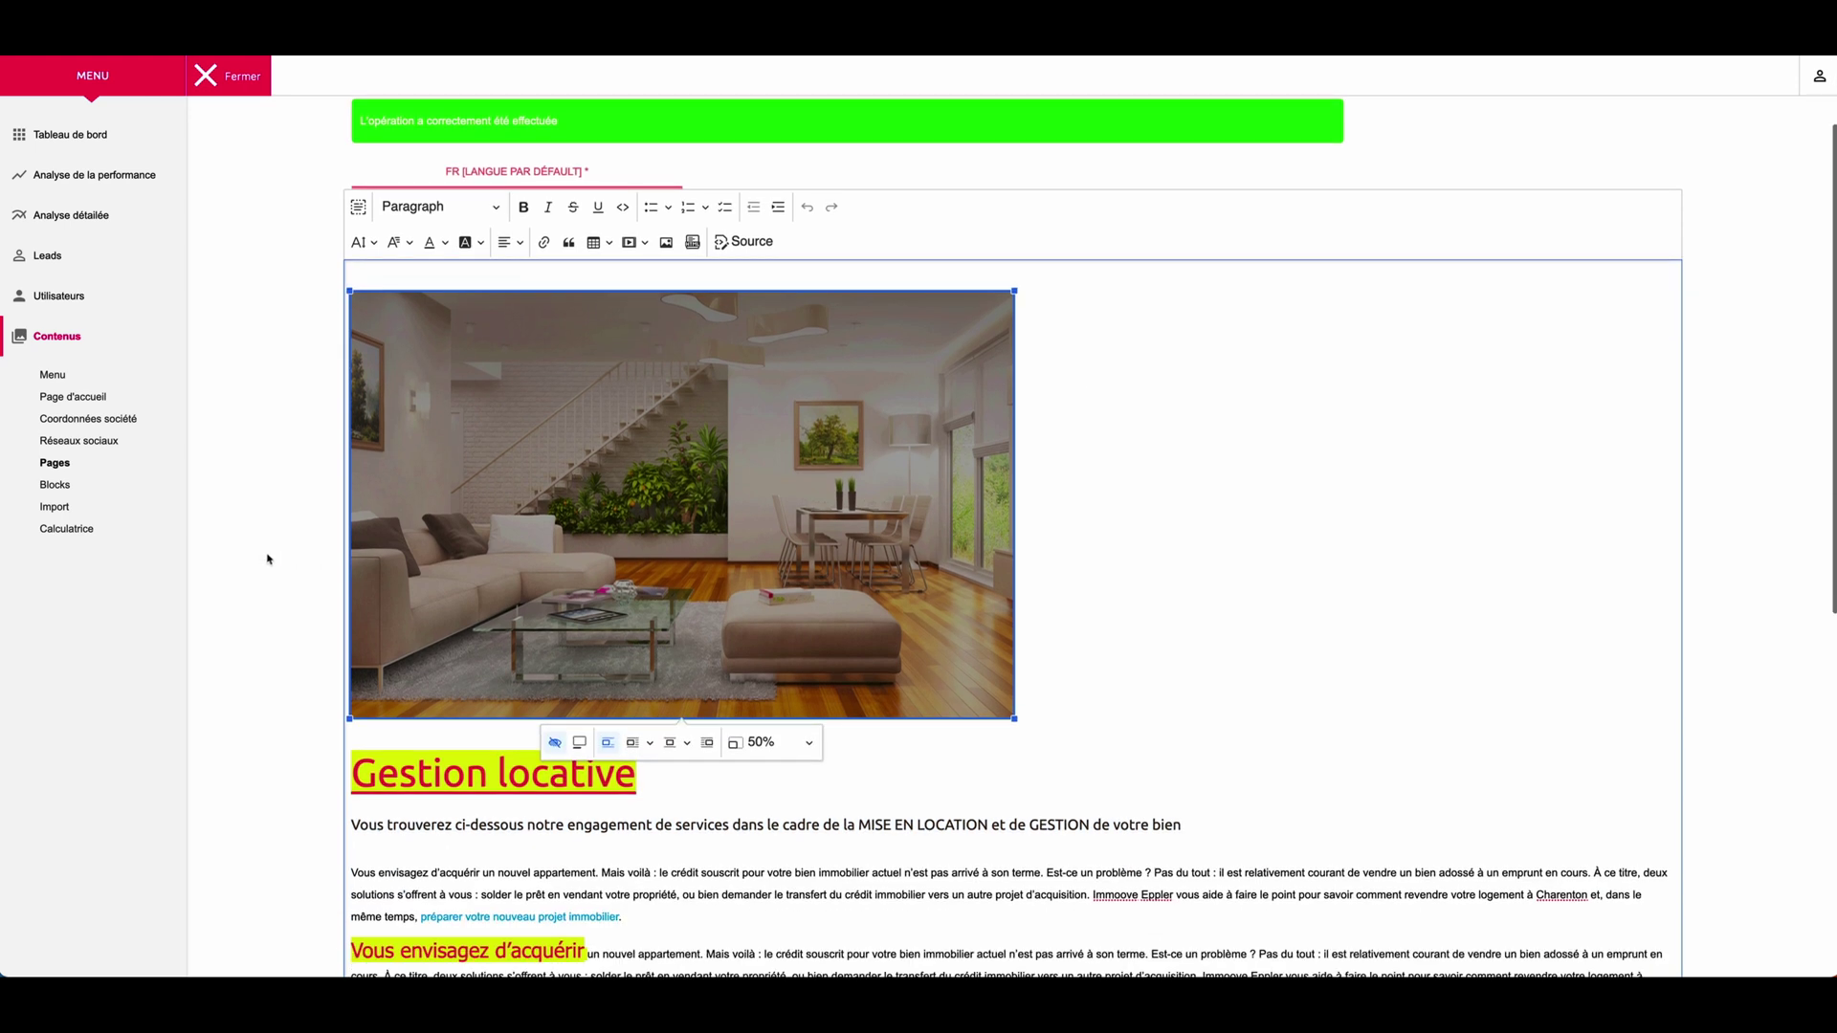
double_click(706, 328)
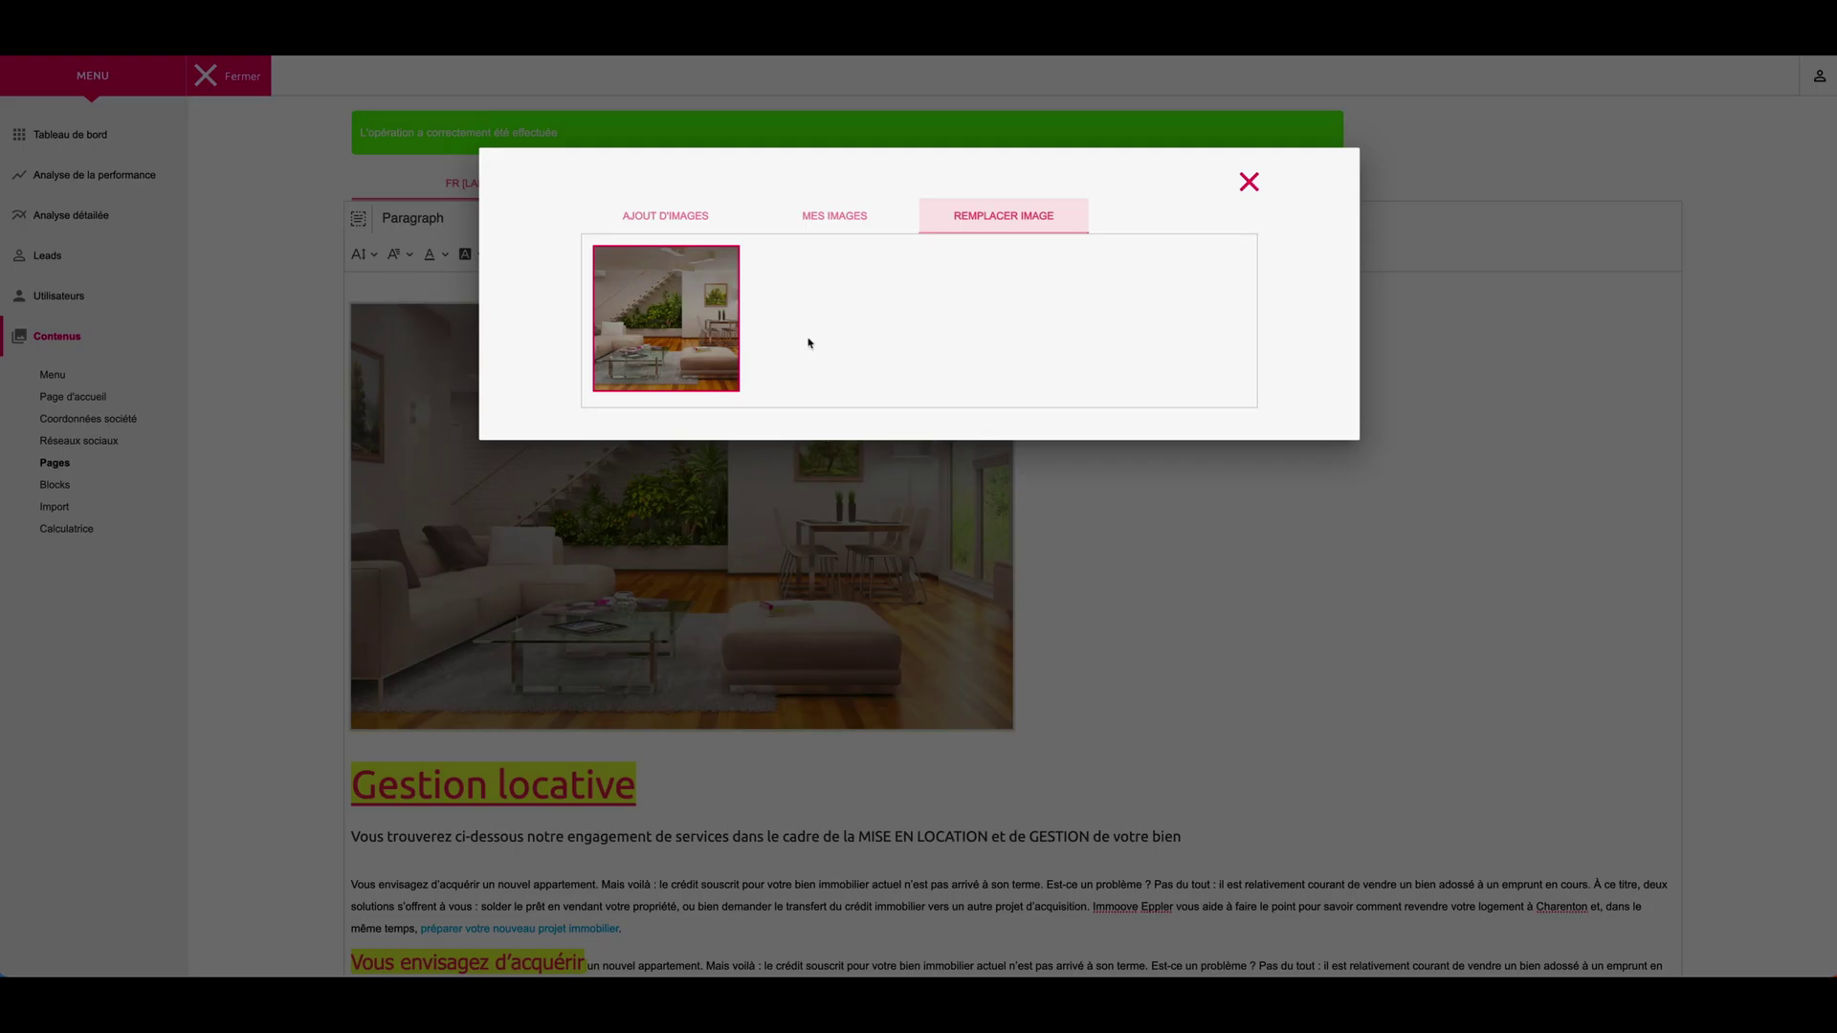
click(662, 323)
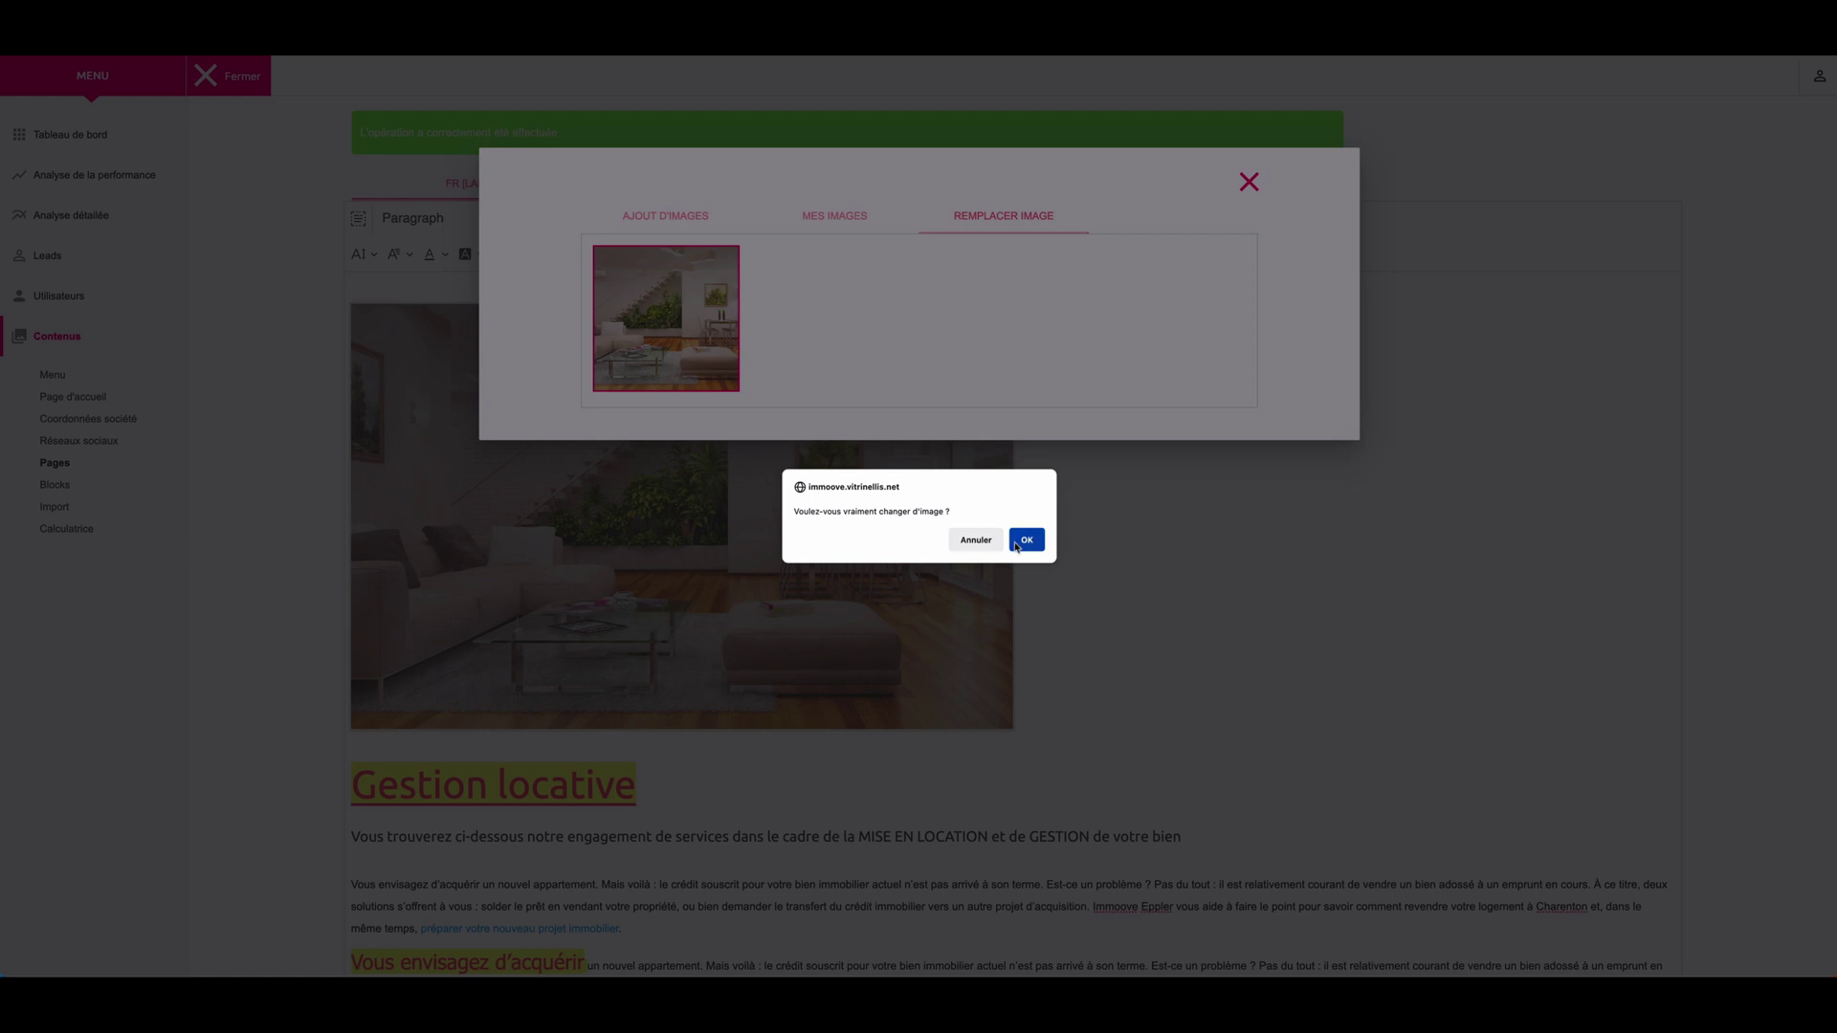
click(1025, 542)
scroll(920, 536, down, 5)
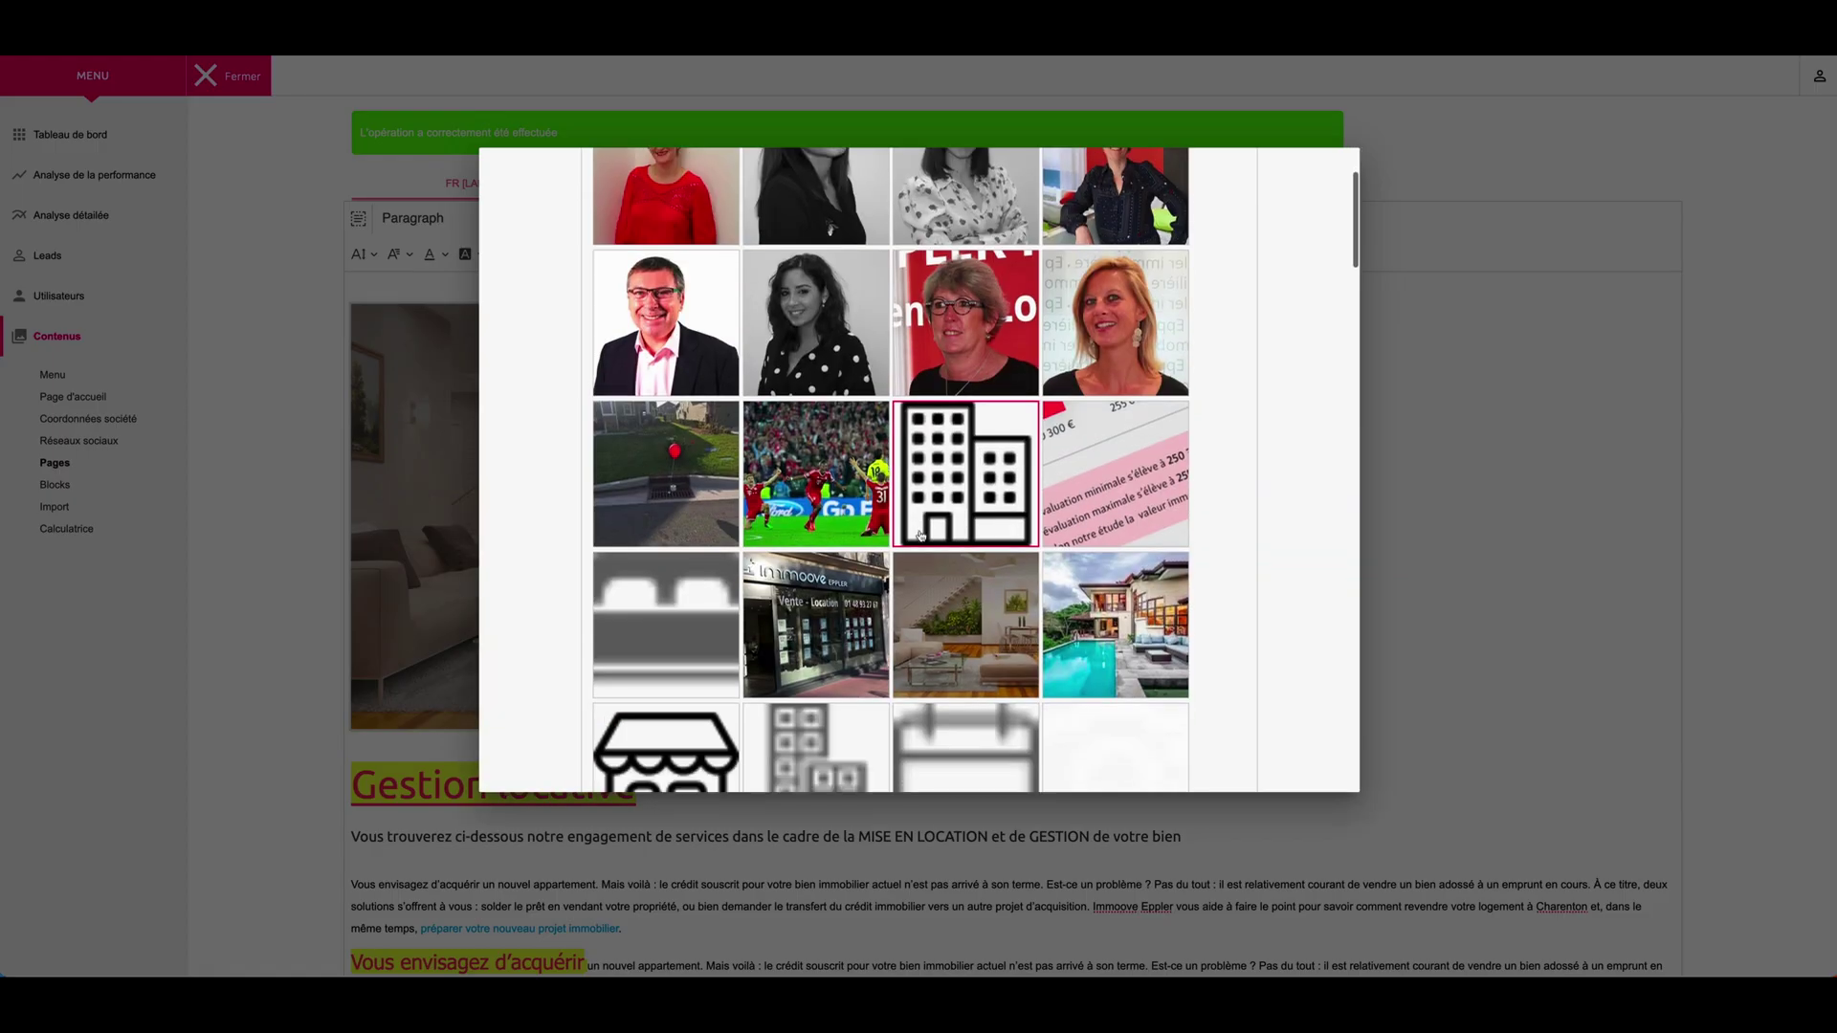
click(1092, 283)
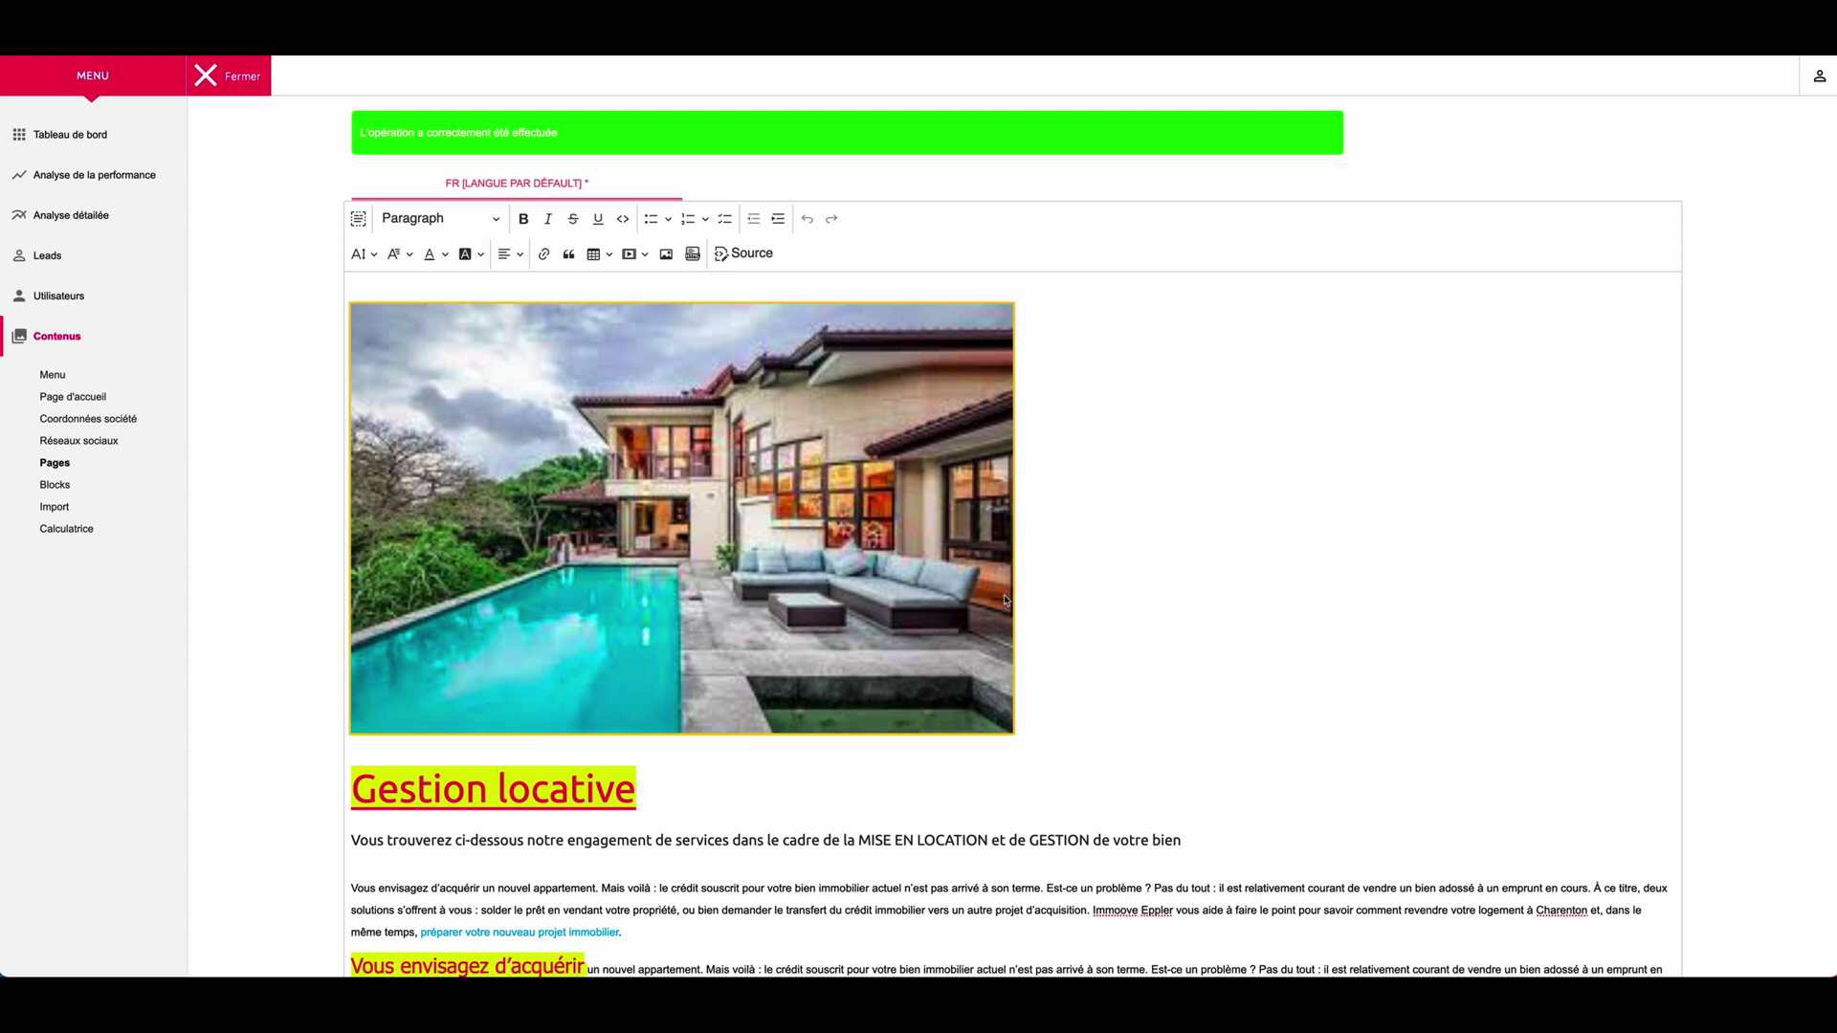
- Check the page content from the image down to the table and save the page
scroll(923, 553, down, 3)
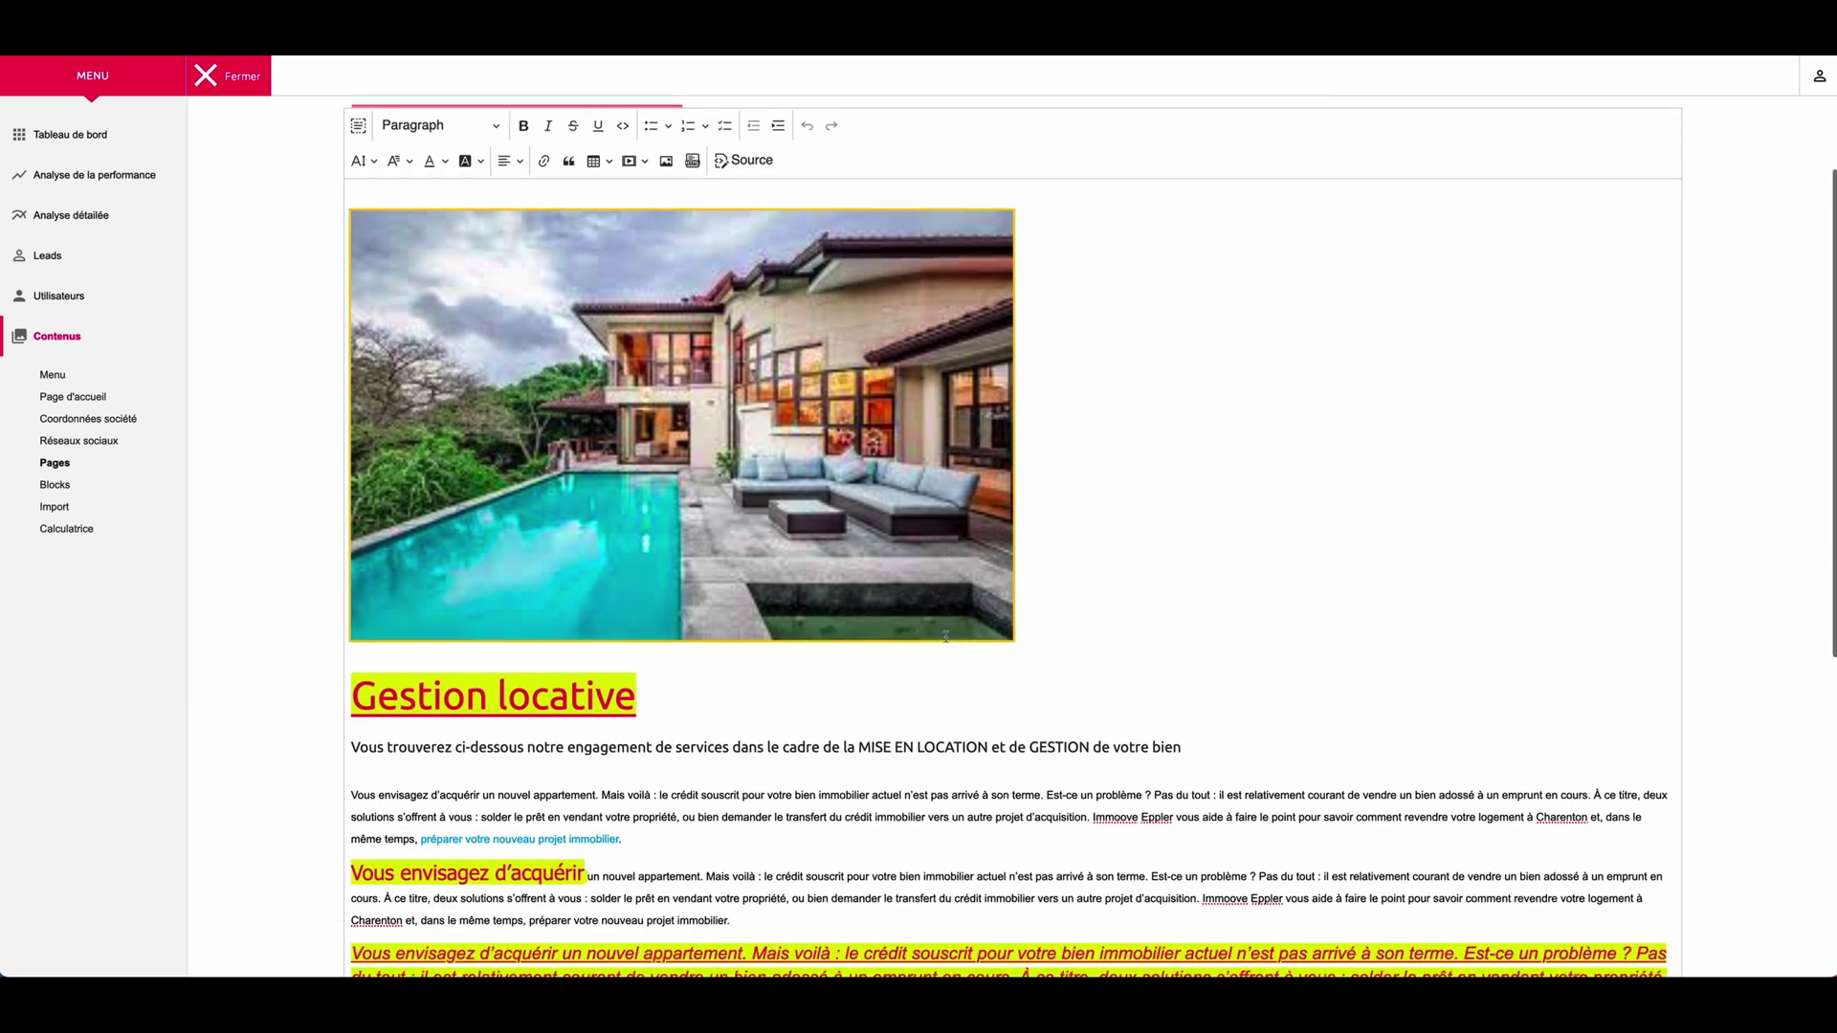
scroll(861, 670, up, 4)
scroll(811, 799, down, 10)
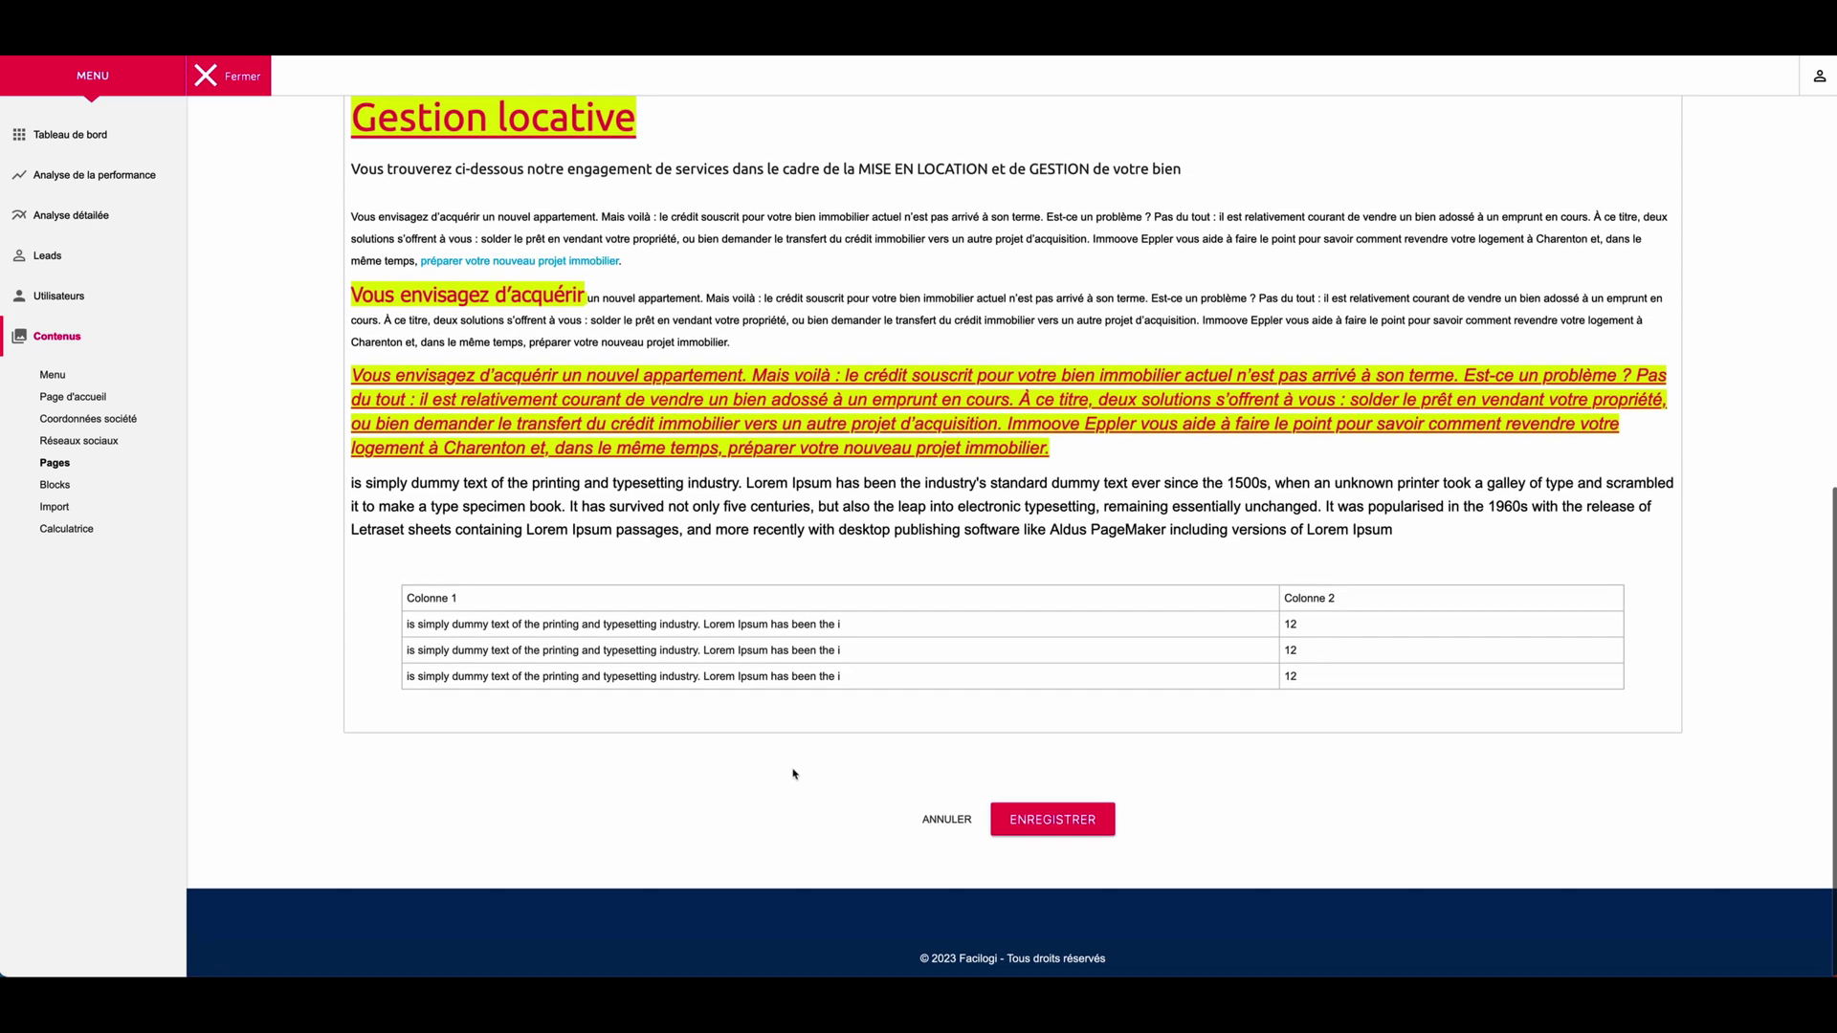
click(1052, 813)
- Insert the paved alley photo with potted plants from the existing image library into the page content
click(666, 367)
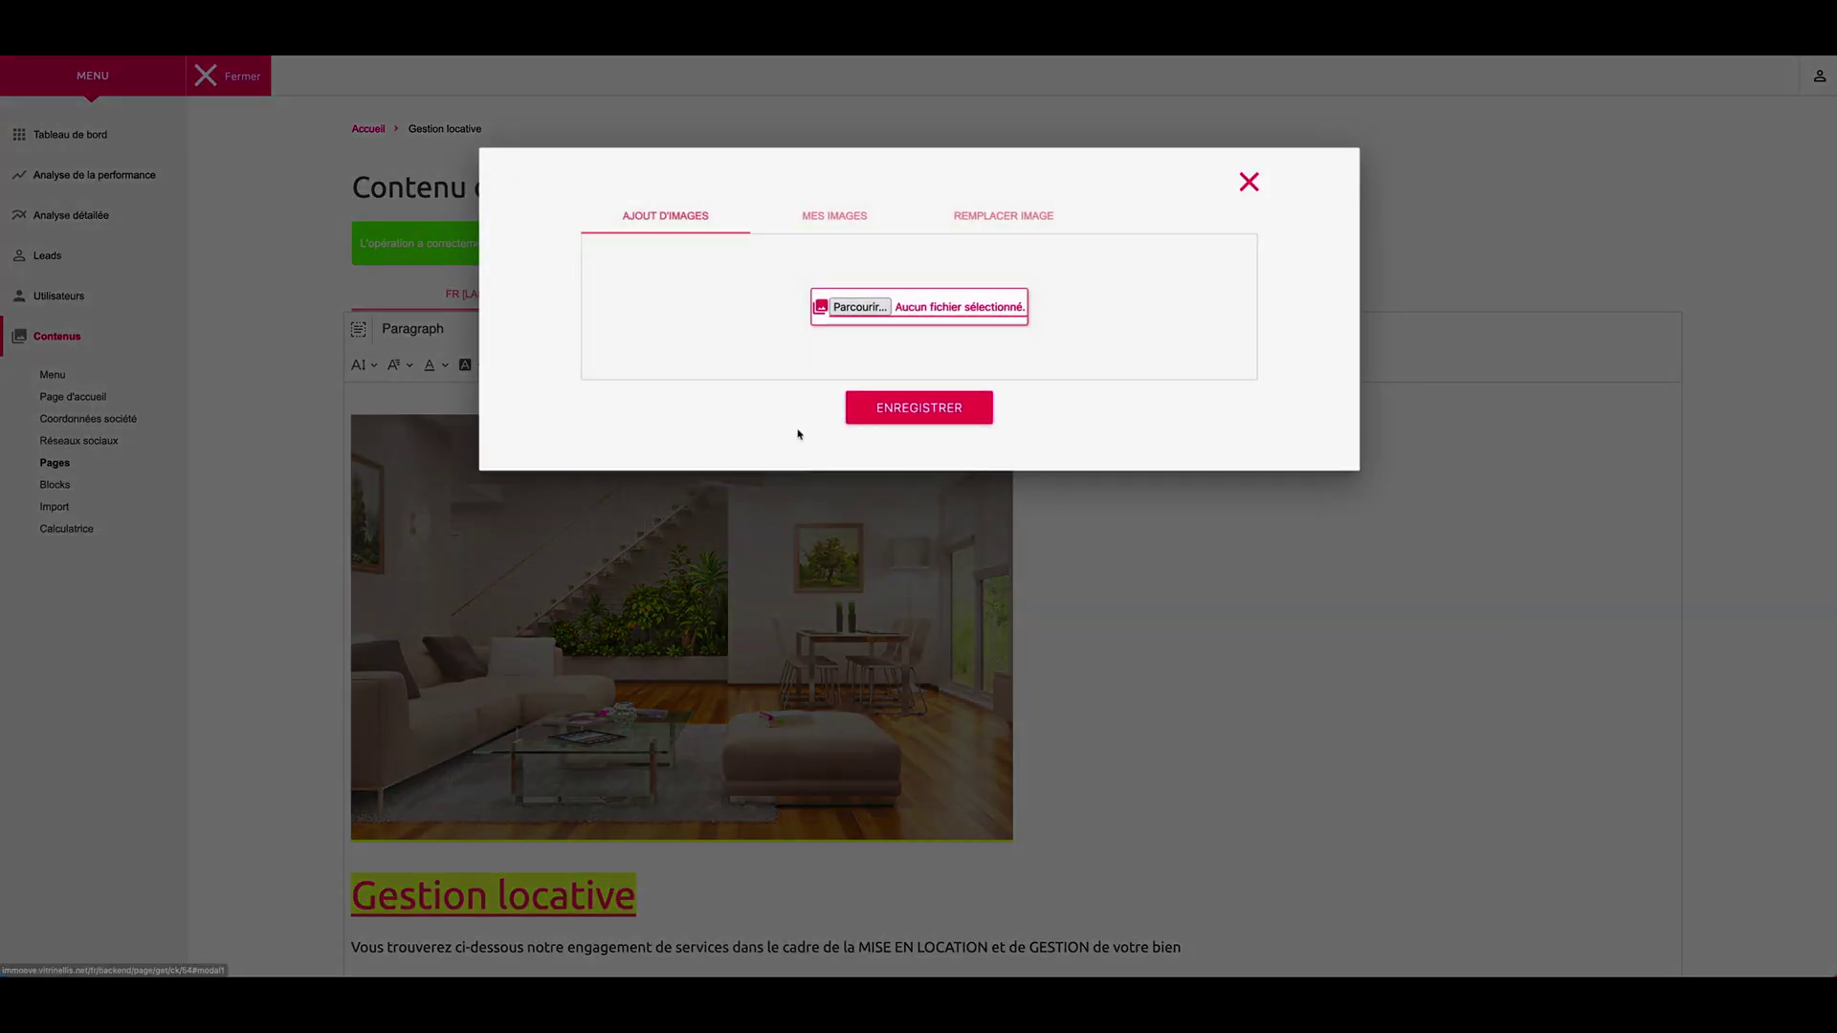
click(834, 215)
scroll(861, 391, down, 6)
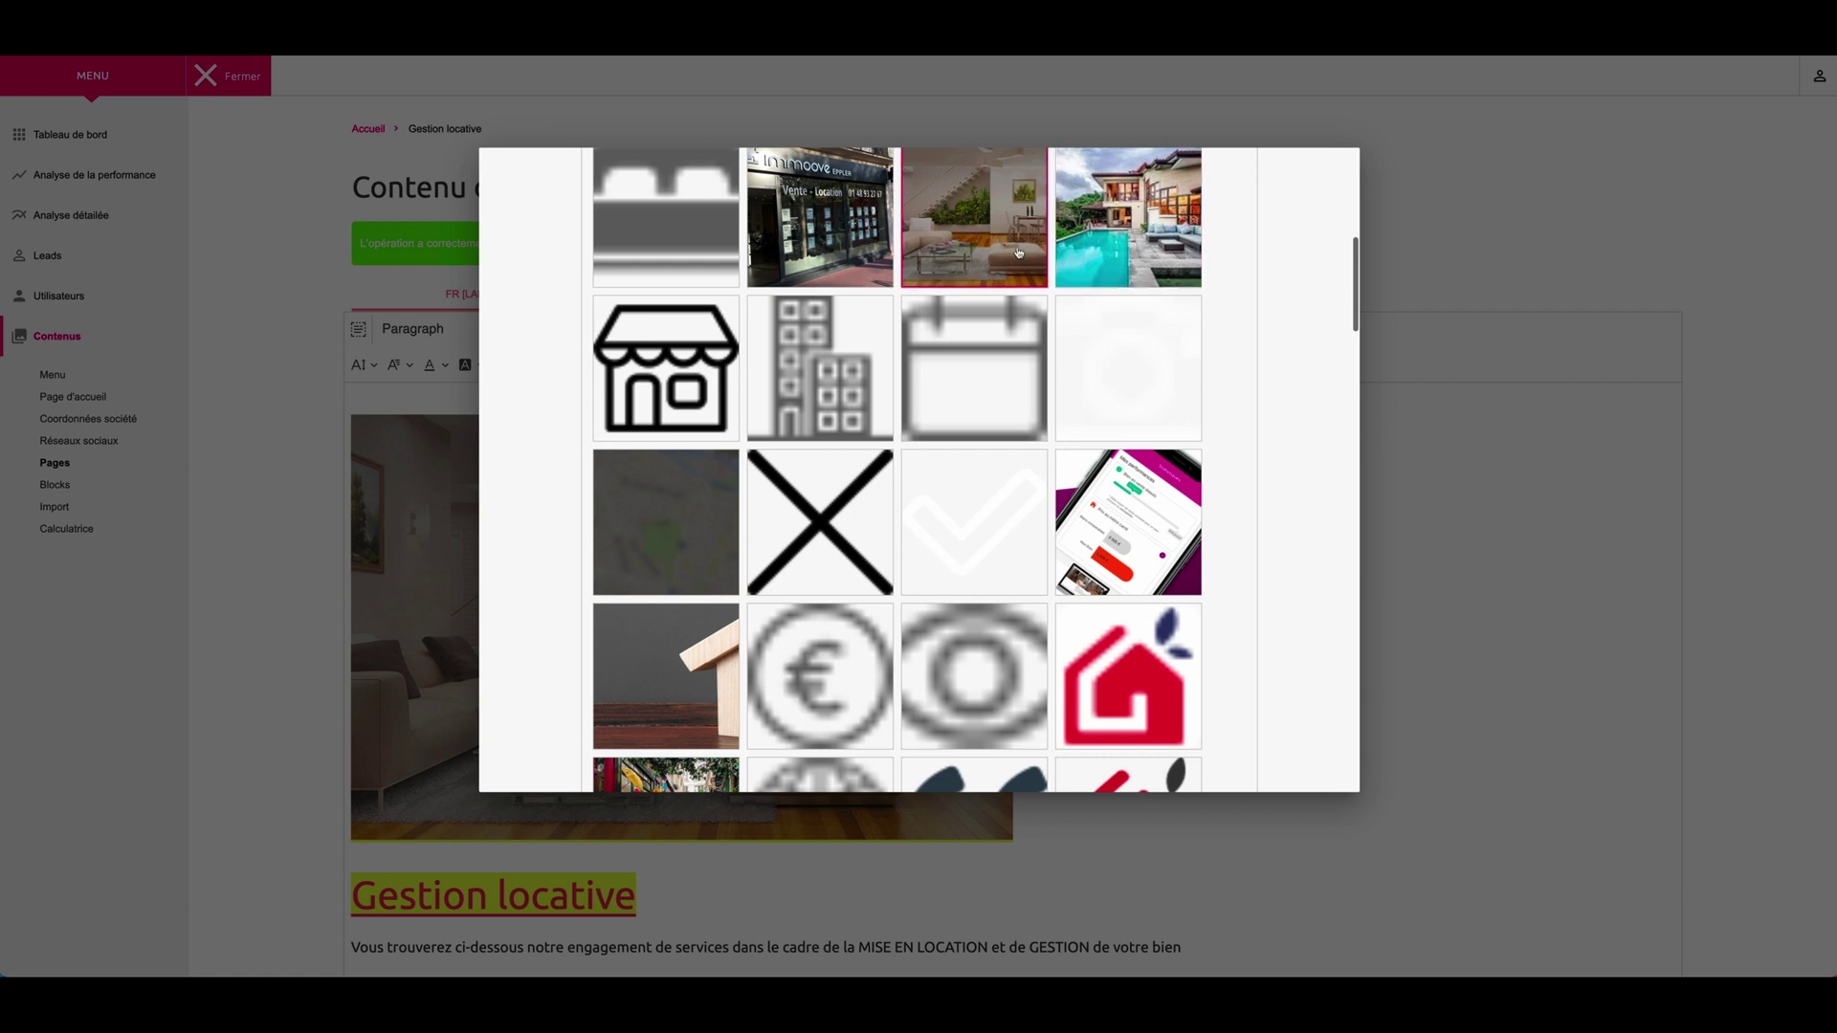
scroll(974, 364, down, 4)
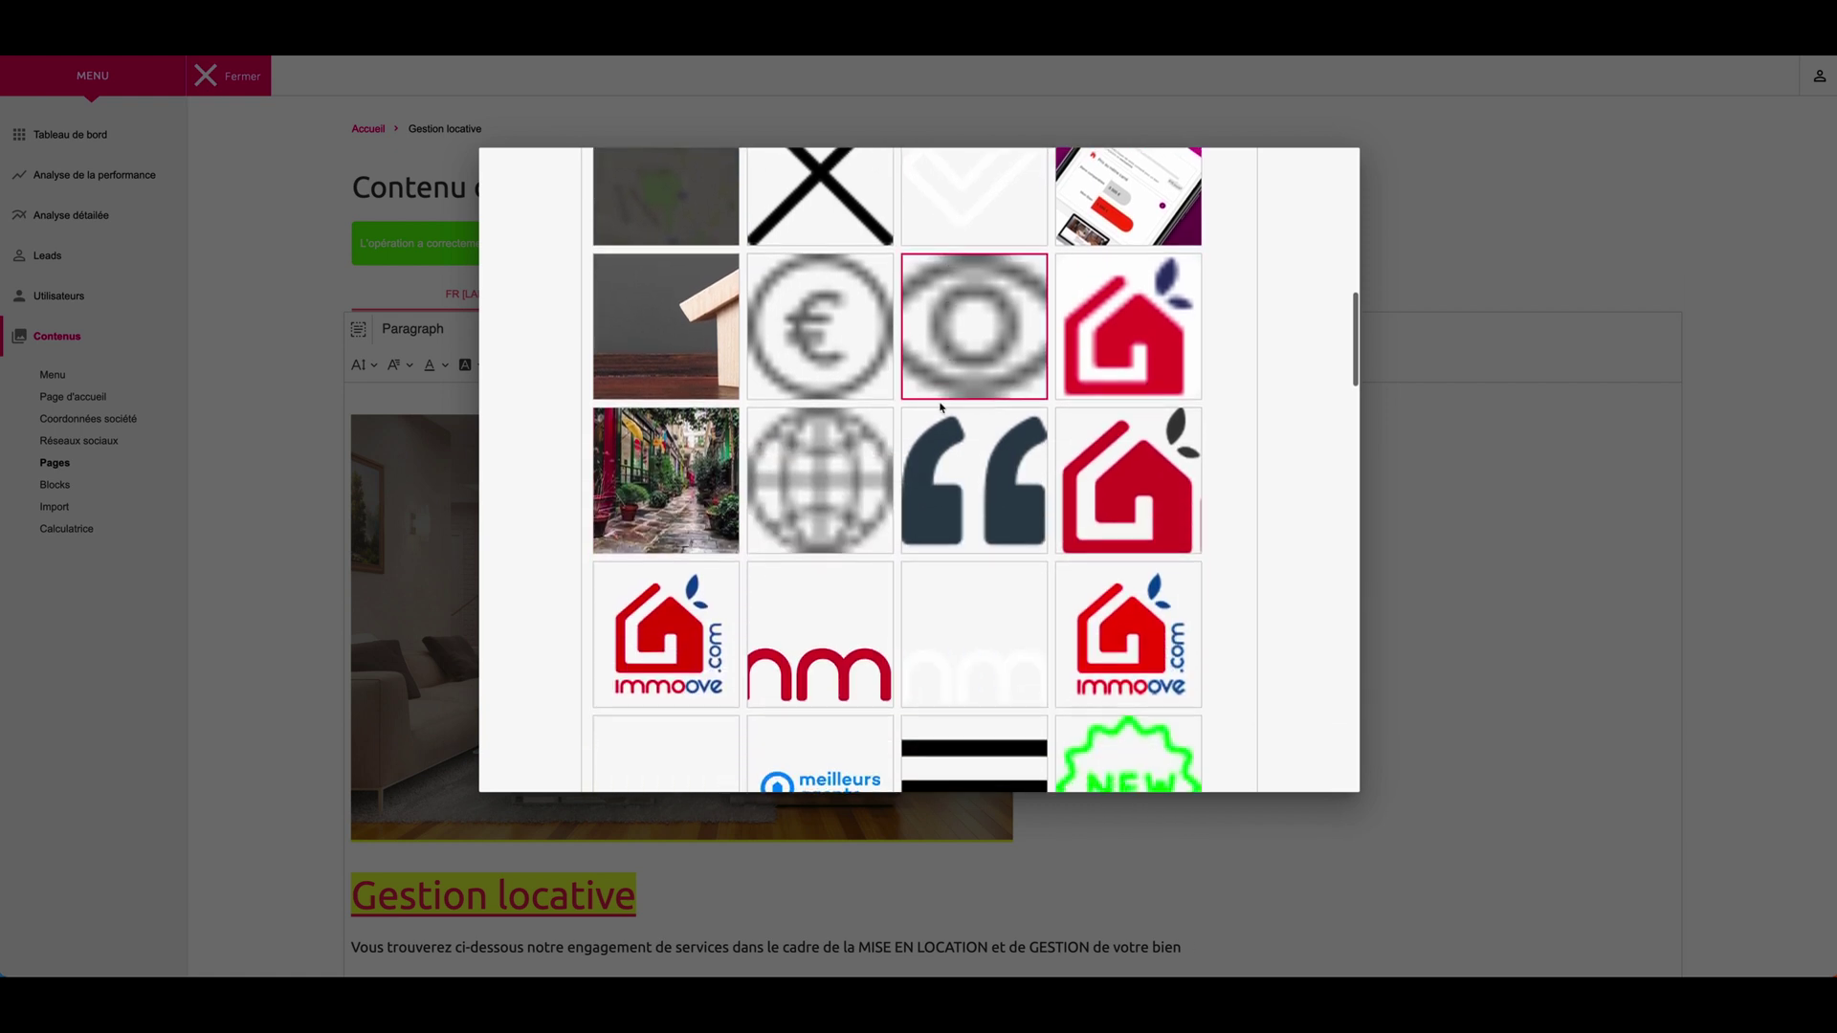
click(664, 495)
scroll(1065, 743, down, 15)
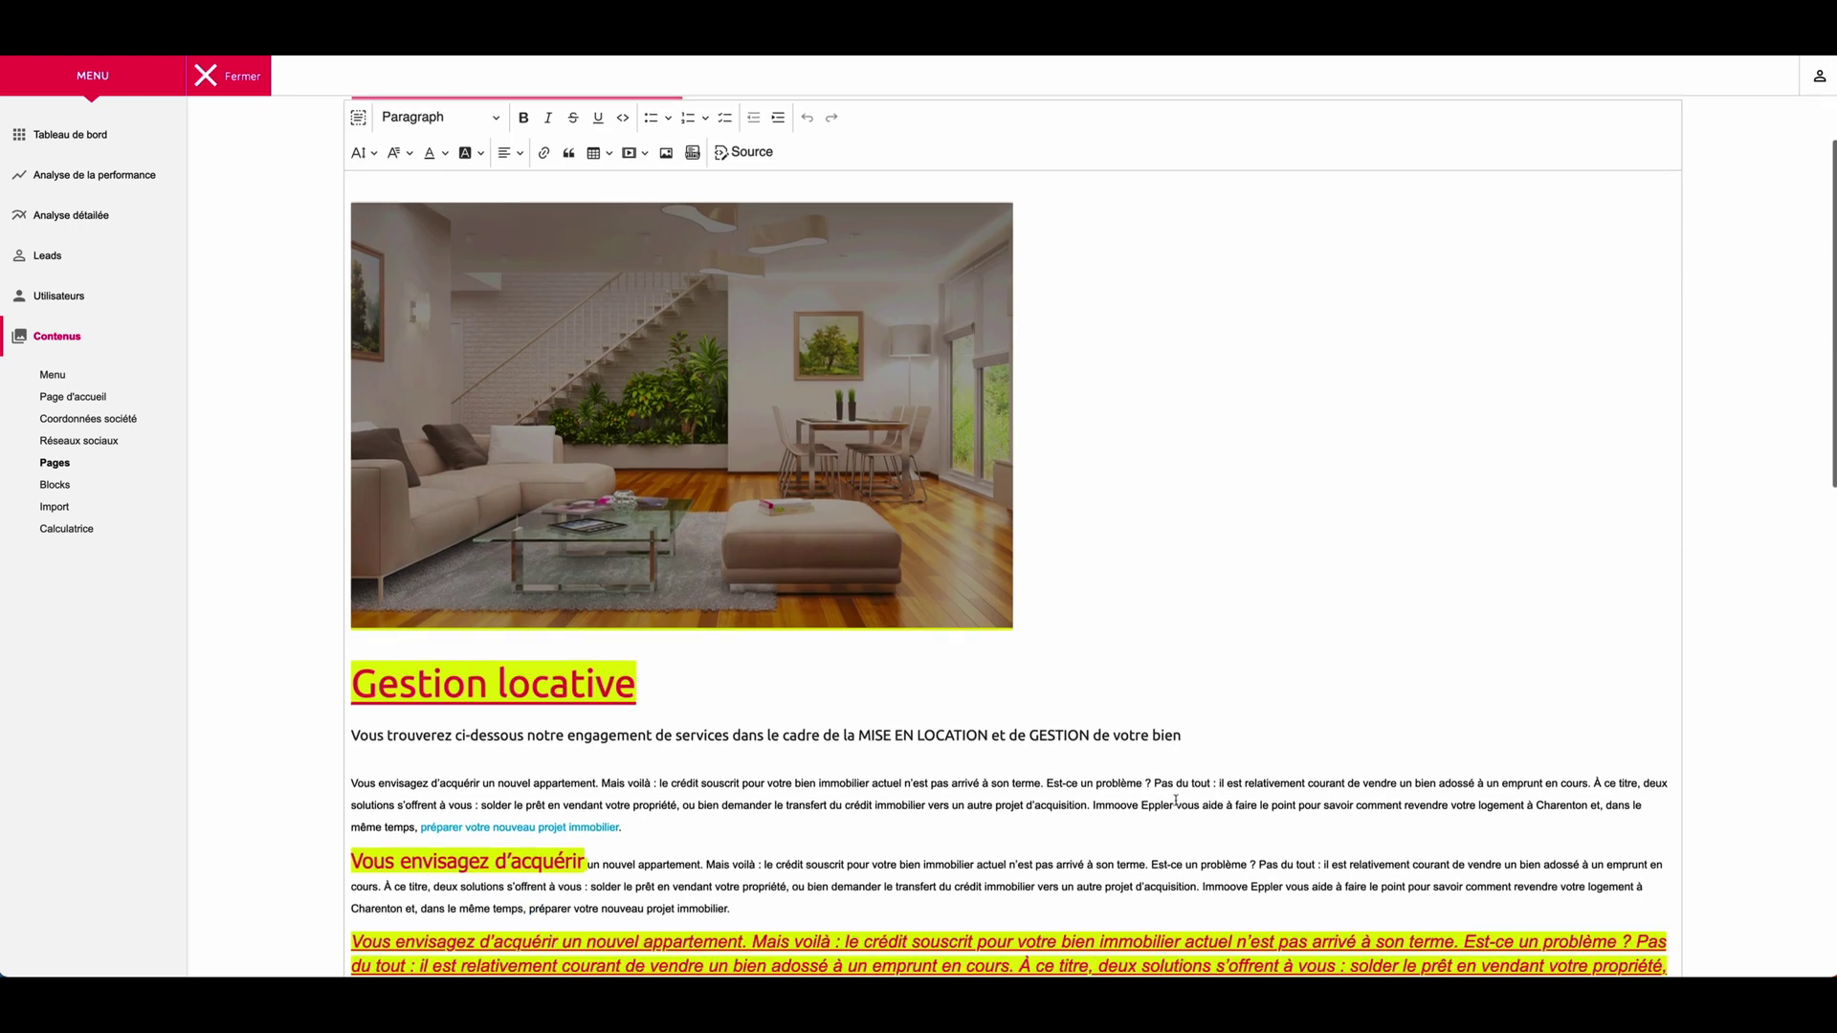
scroll(1172, 806, up, 5)
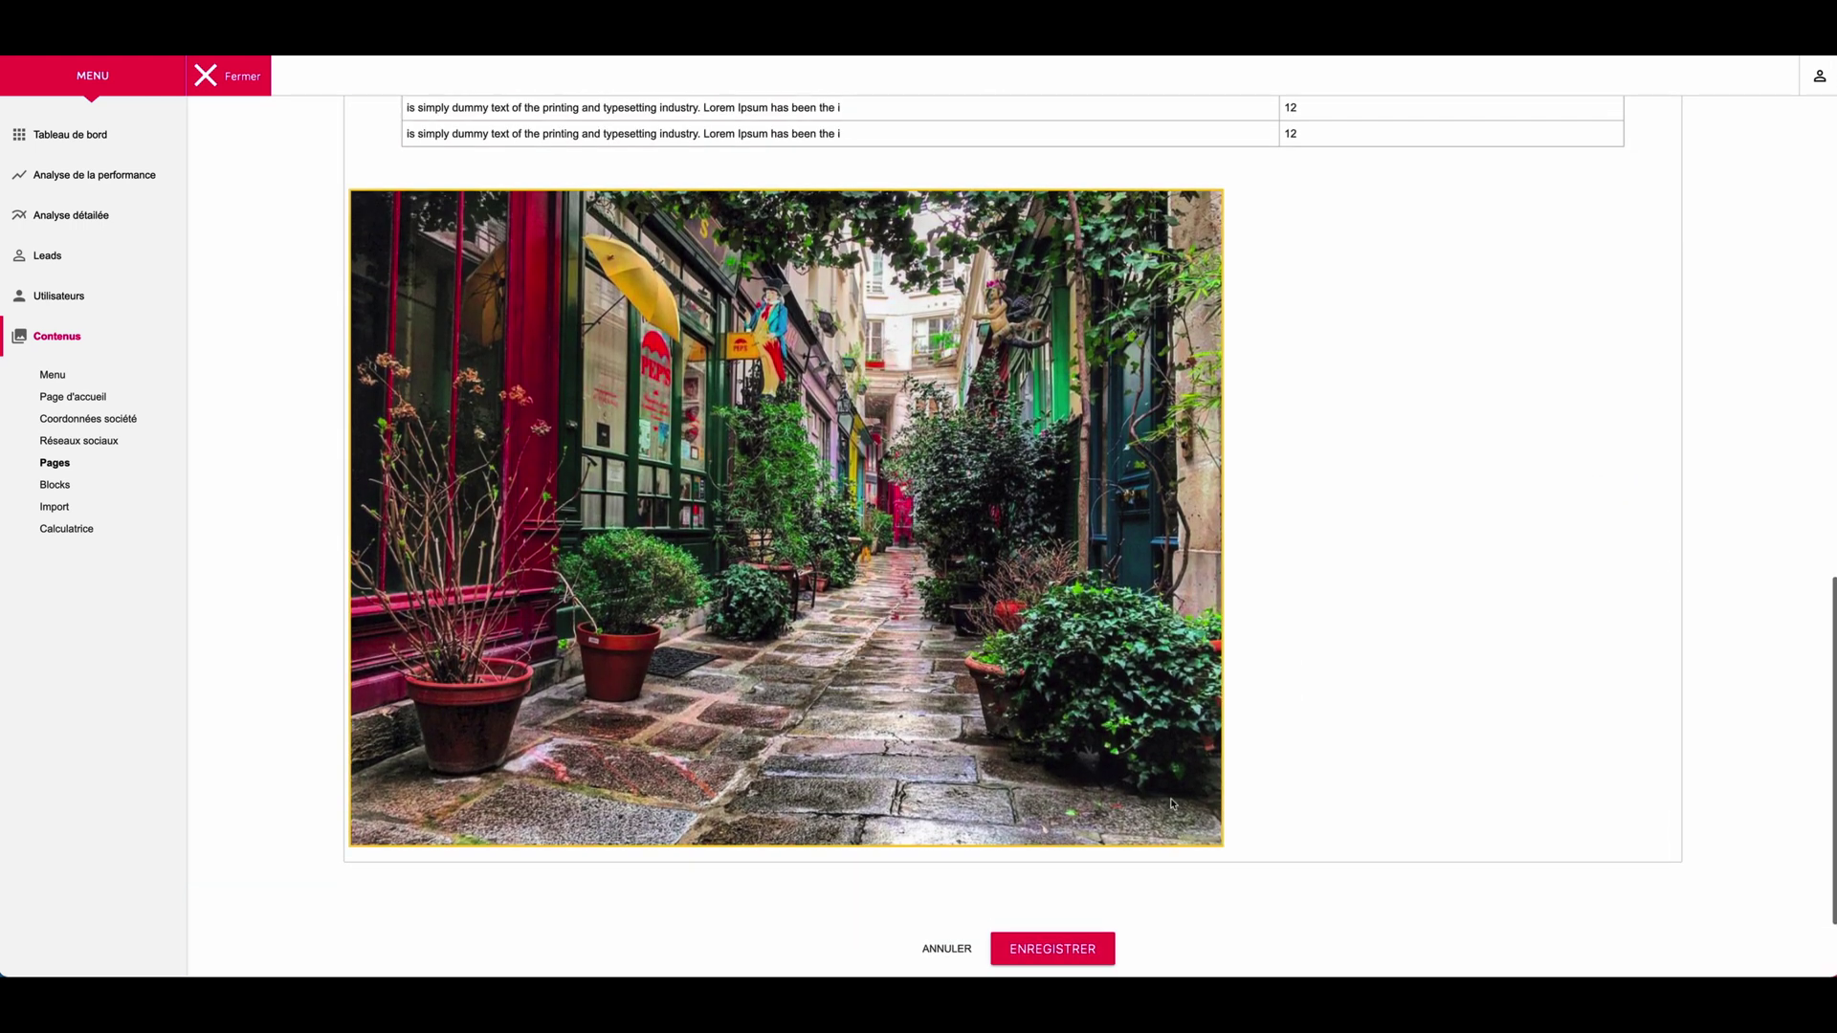
- Move the alley photo from below the table to directly under the yellow-highlighted italic paragraph
scroll(1172, 806, up, 1)
scroll(440, 690, down, 3)
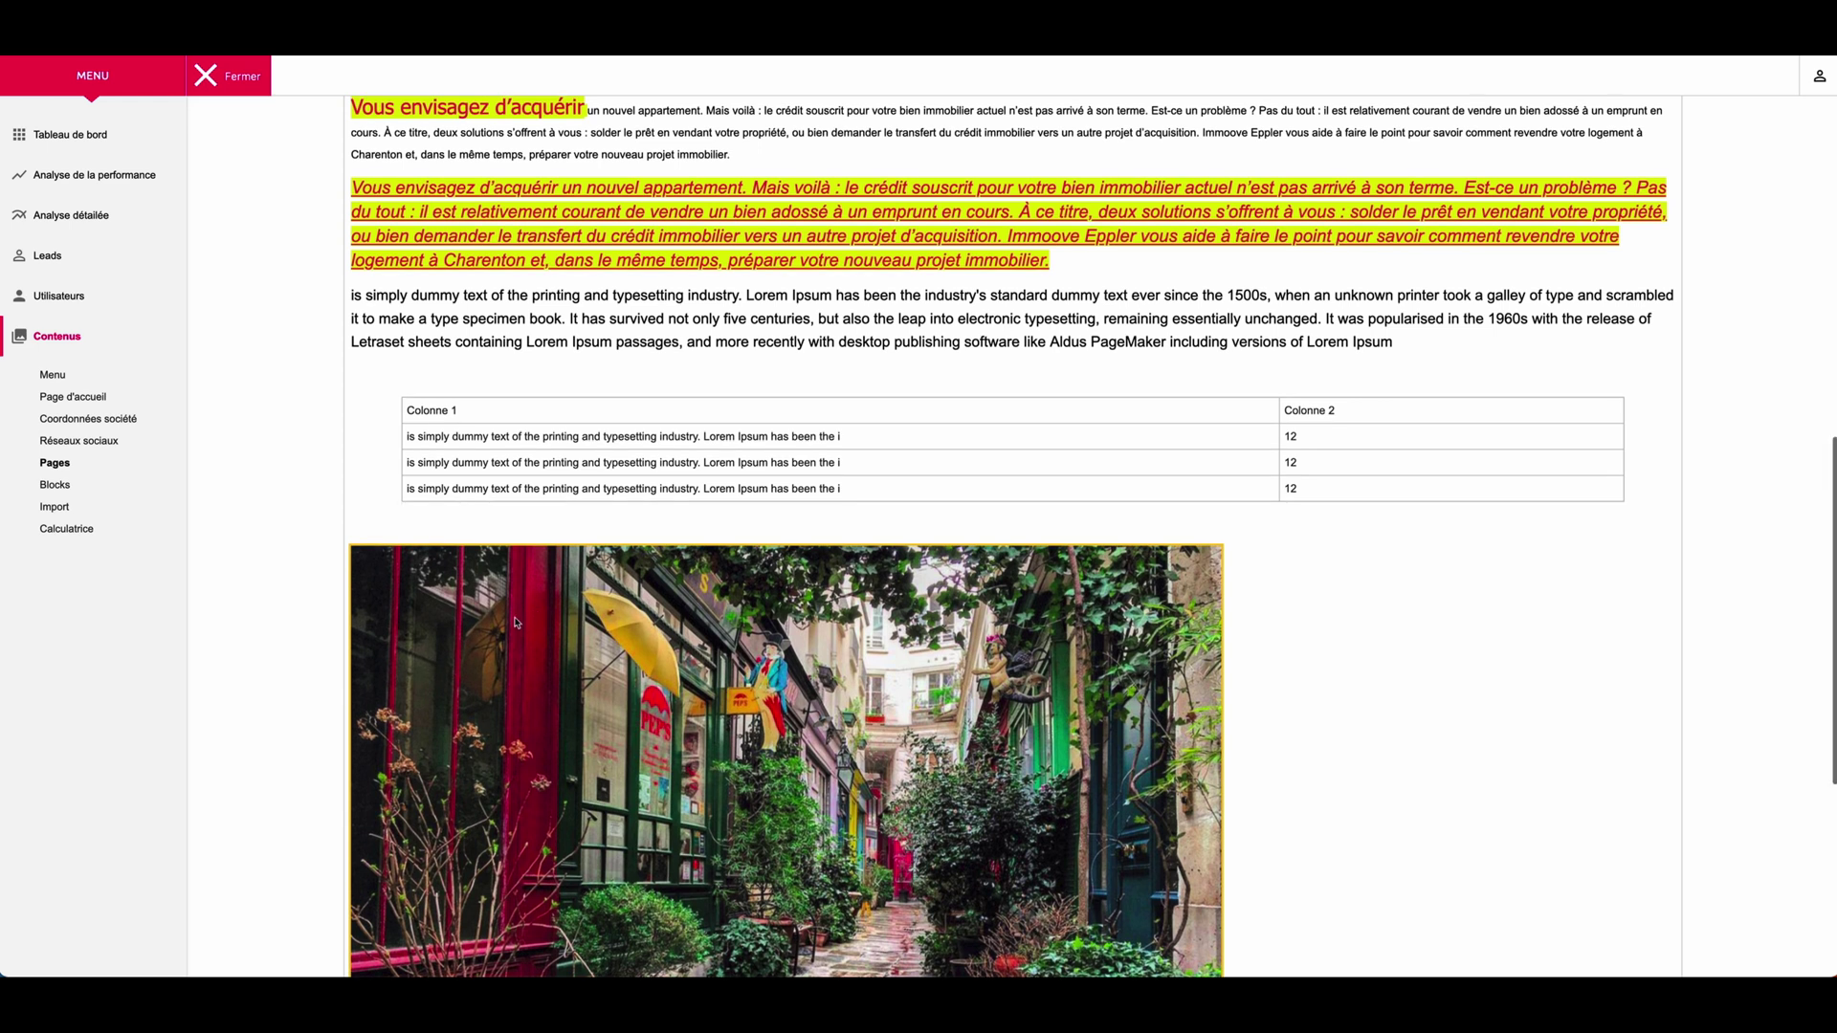
scroll(517, 624, up, 1)
drag(507, 693, 1099, 388)
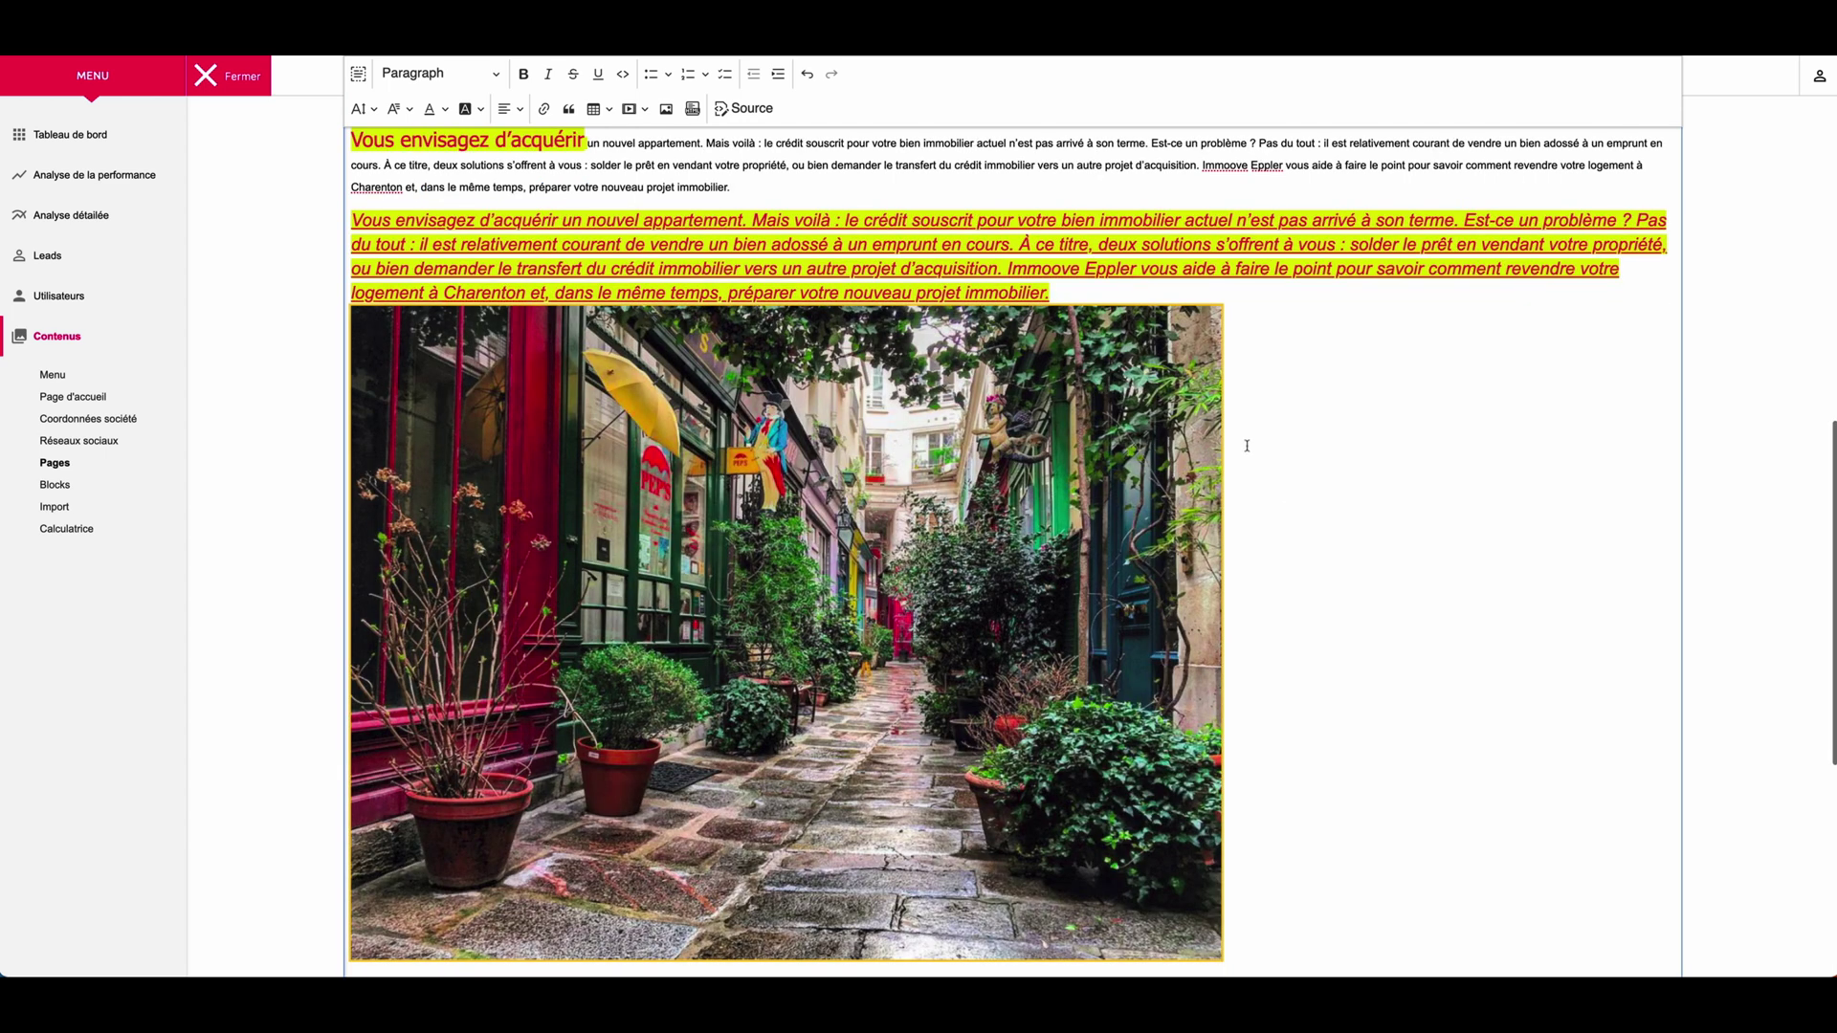
scroll(1247, 446, down, 3)
scroll(1247, 446, up, 5)
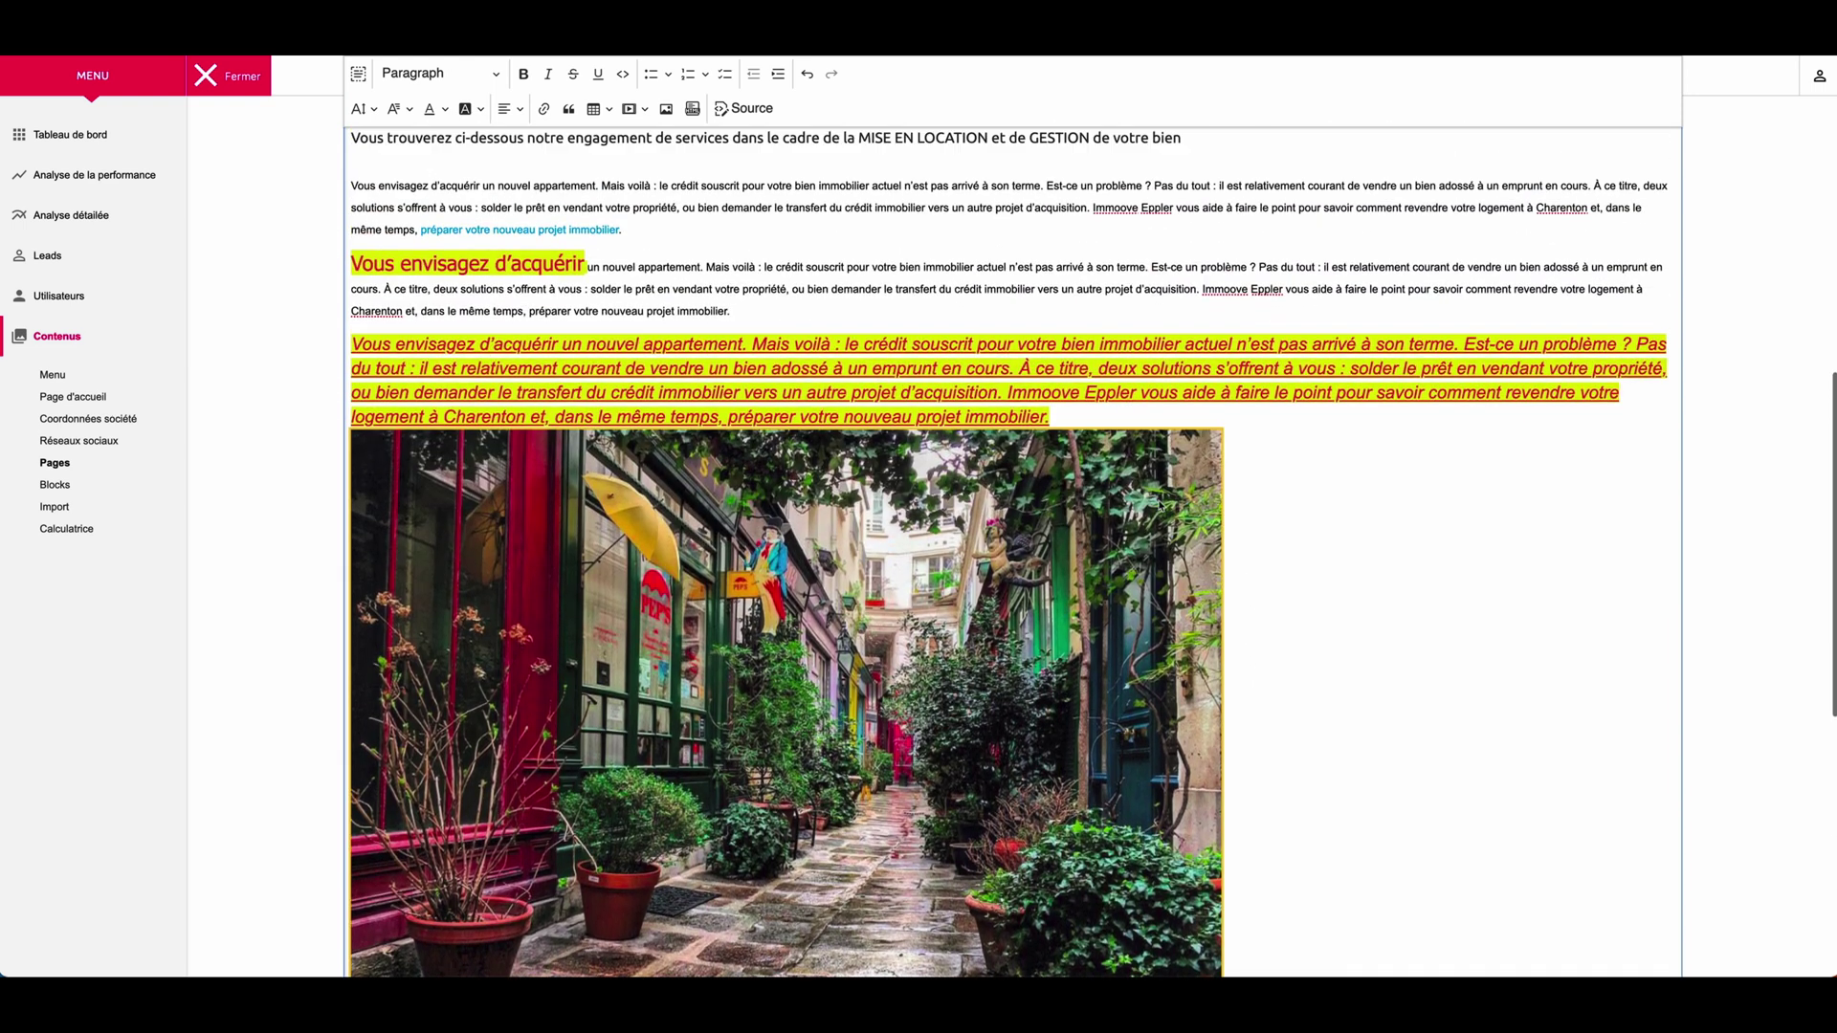
- Centre the alley photo horizontally under the yellow-highlighted italic paragraph
click(1003, 683)
scroll(989, 717, down, 3)
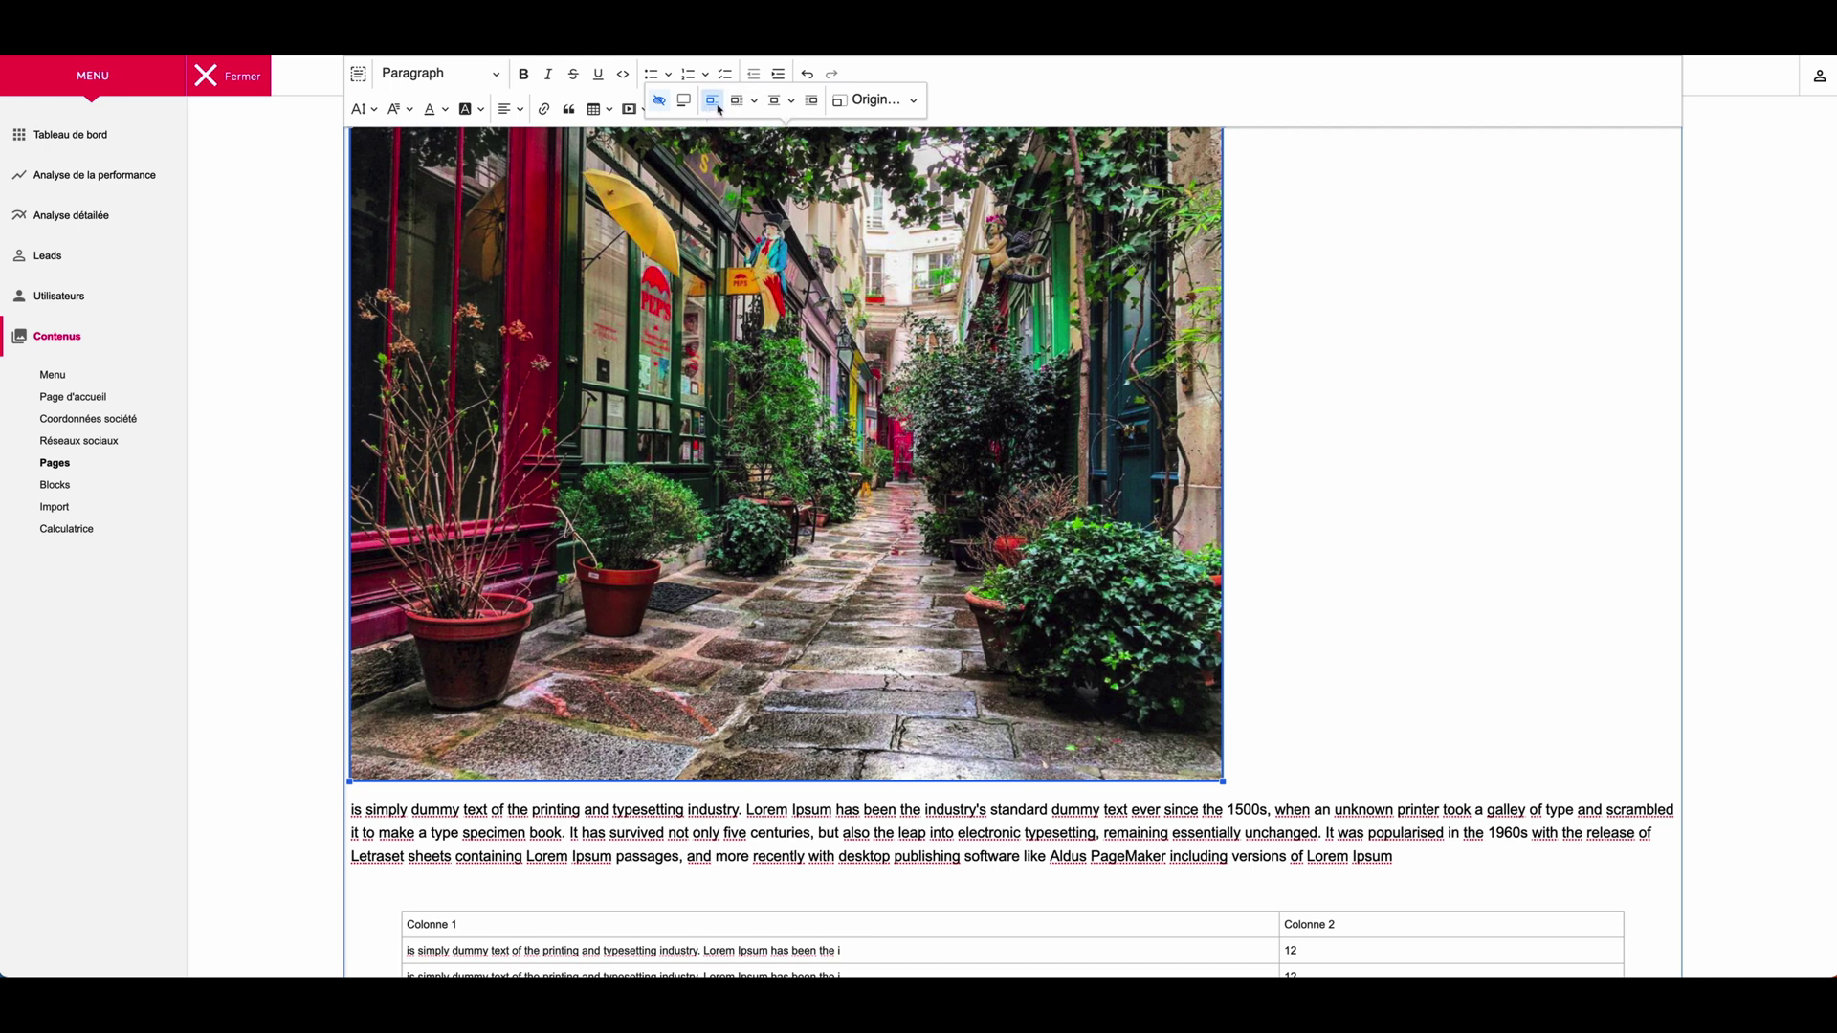
click(776, 103)
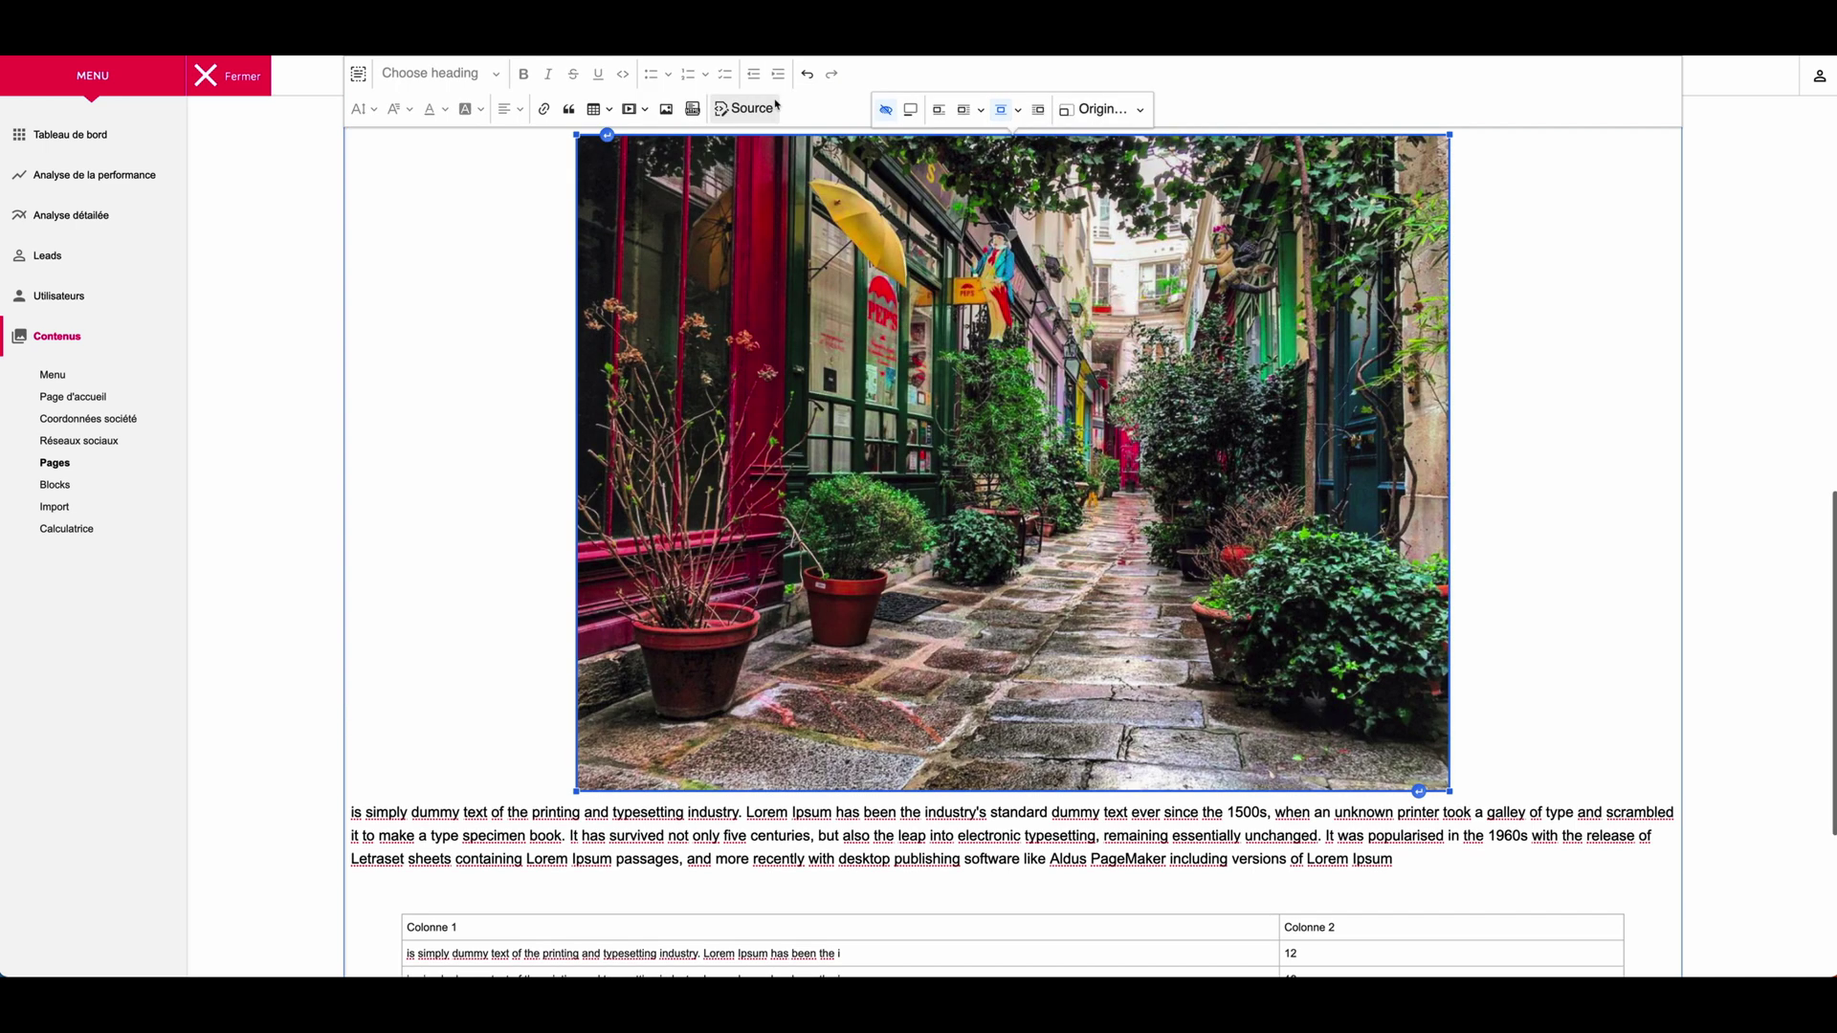
scroll(911, 248, up, 3)
scroll(912, 248, down, 5)
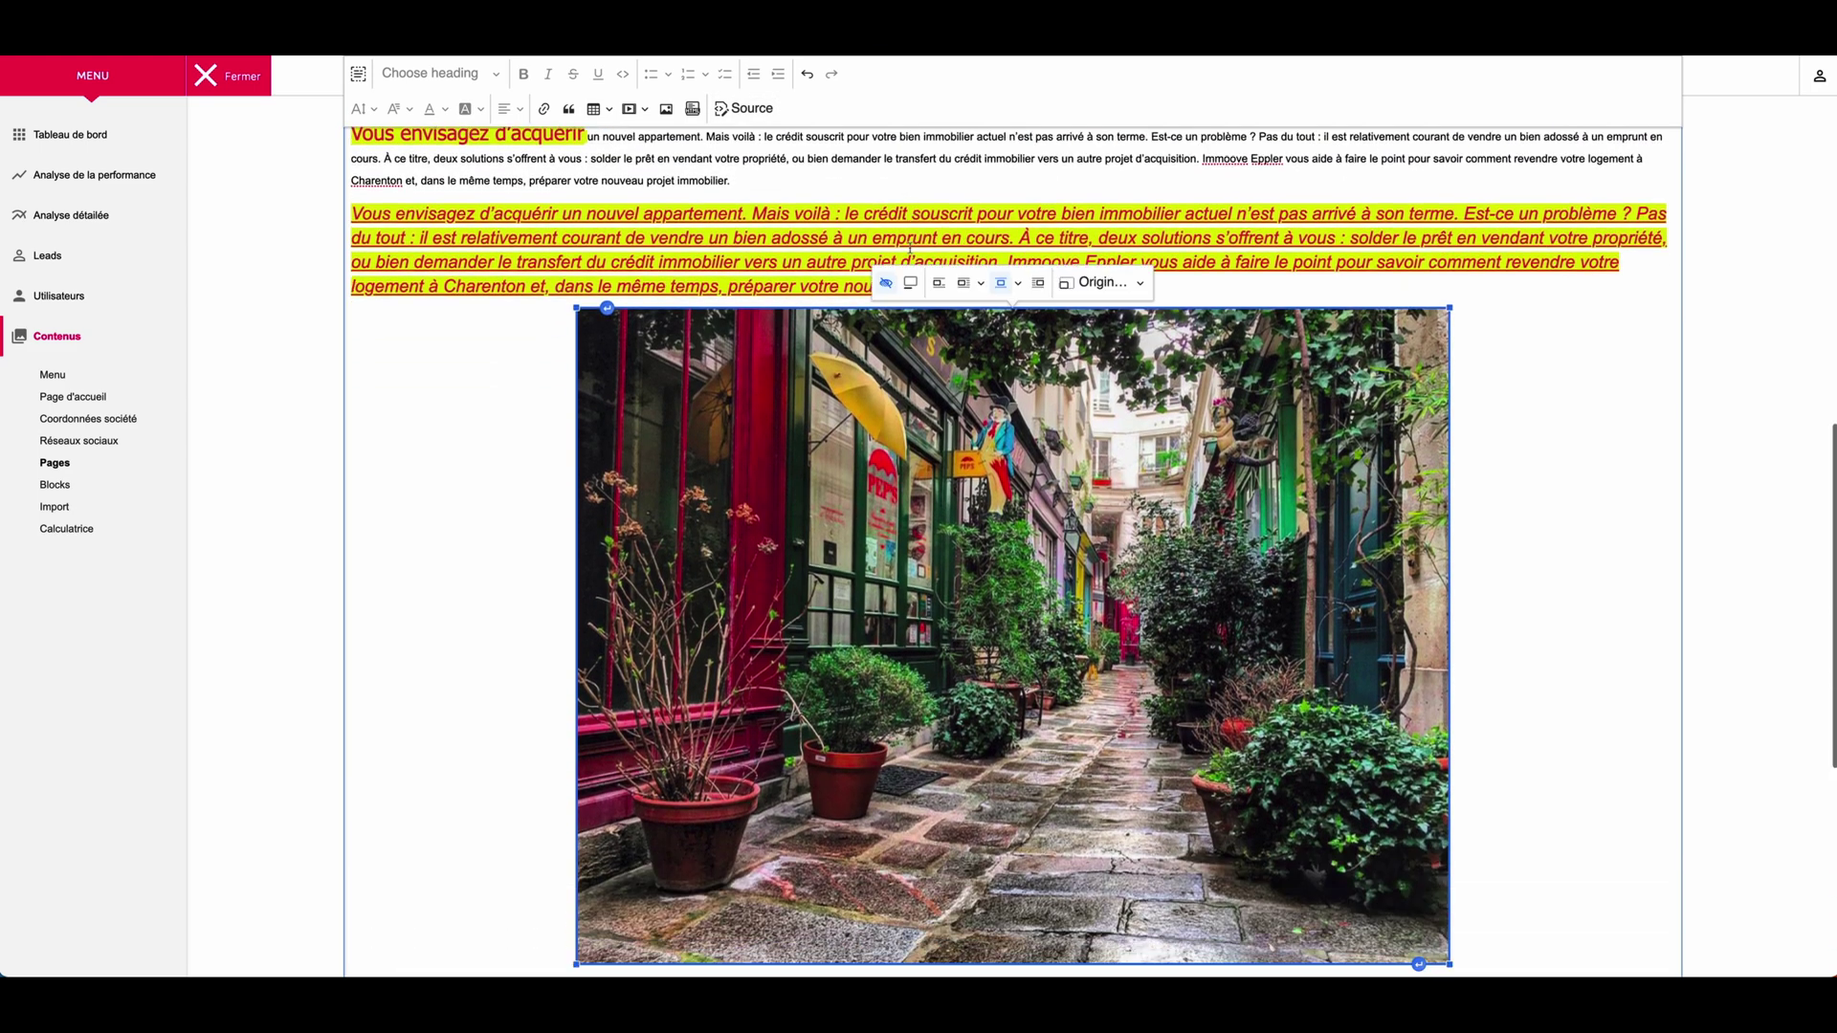
- Select the entire page content, centre-align it from the living-room image down to the table, and save the page
scroll(907, 245, up, 4)
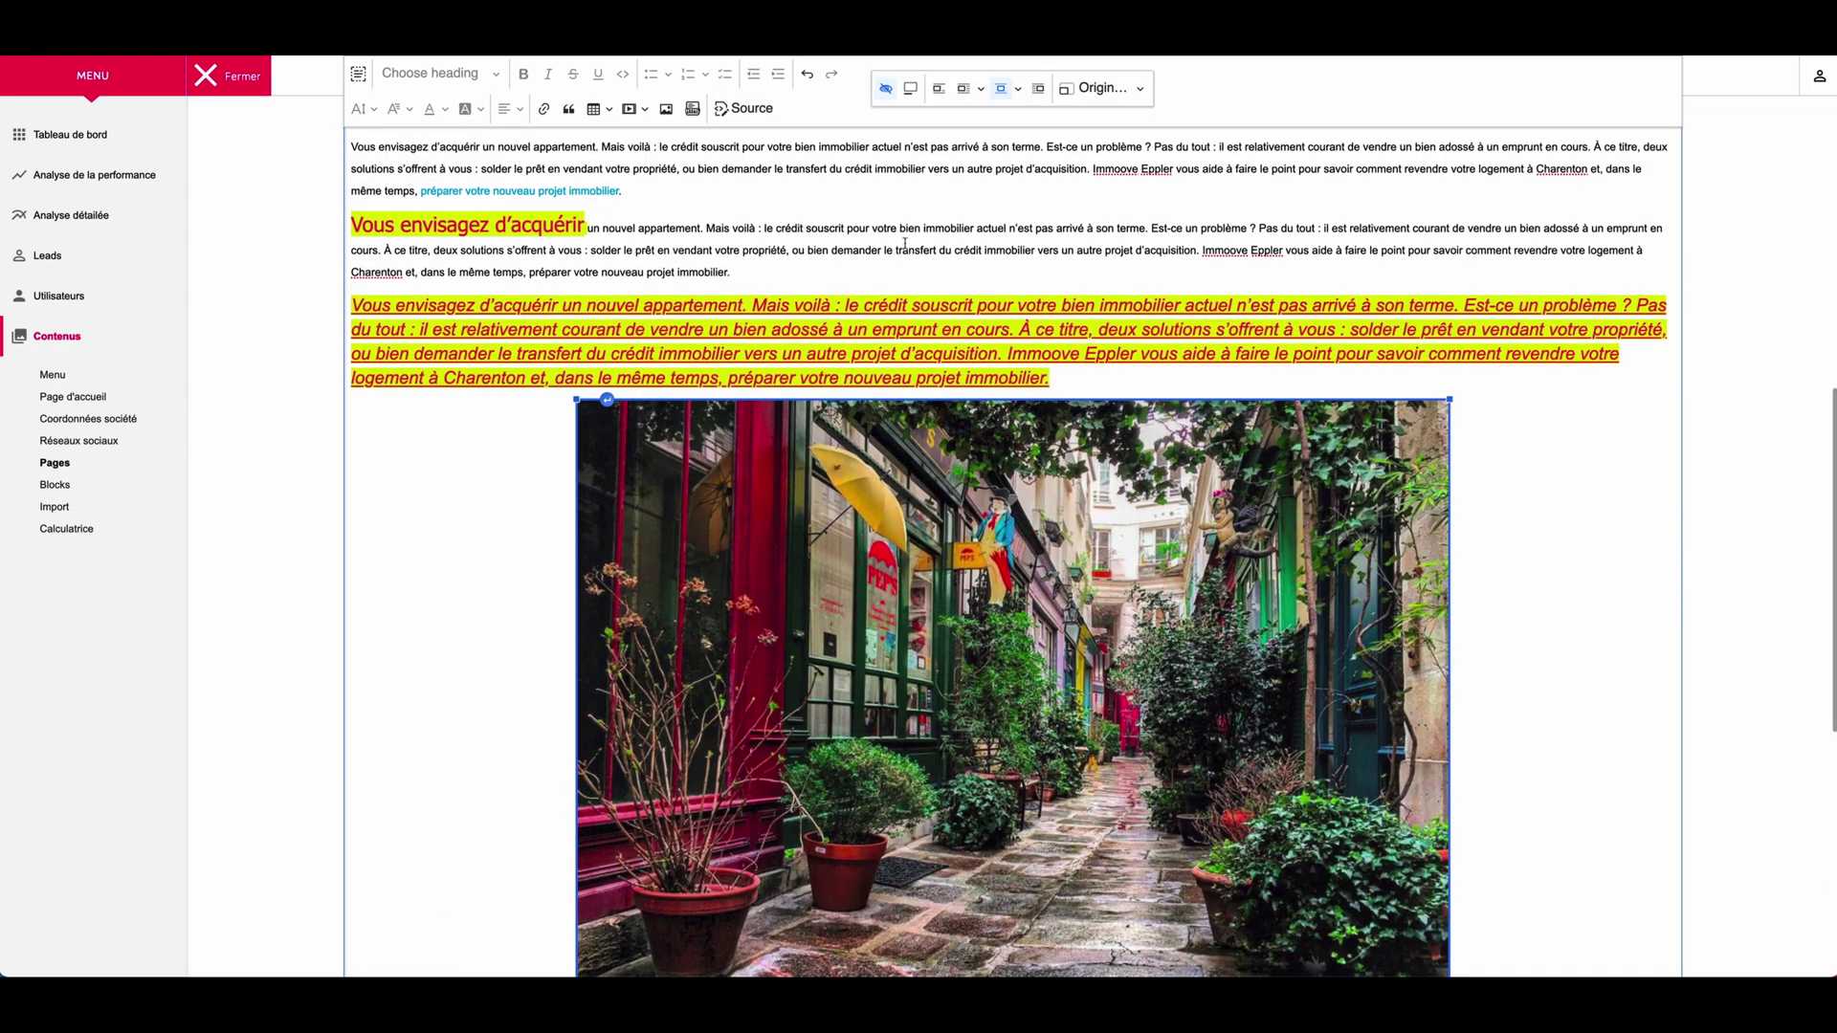
scroll(905, 245, up, 10)
click(510, 364)
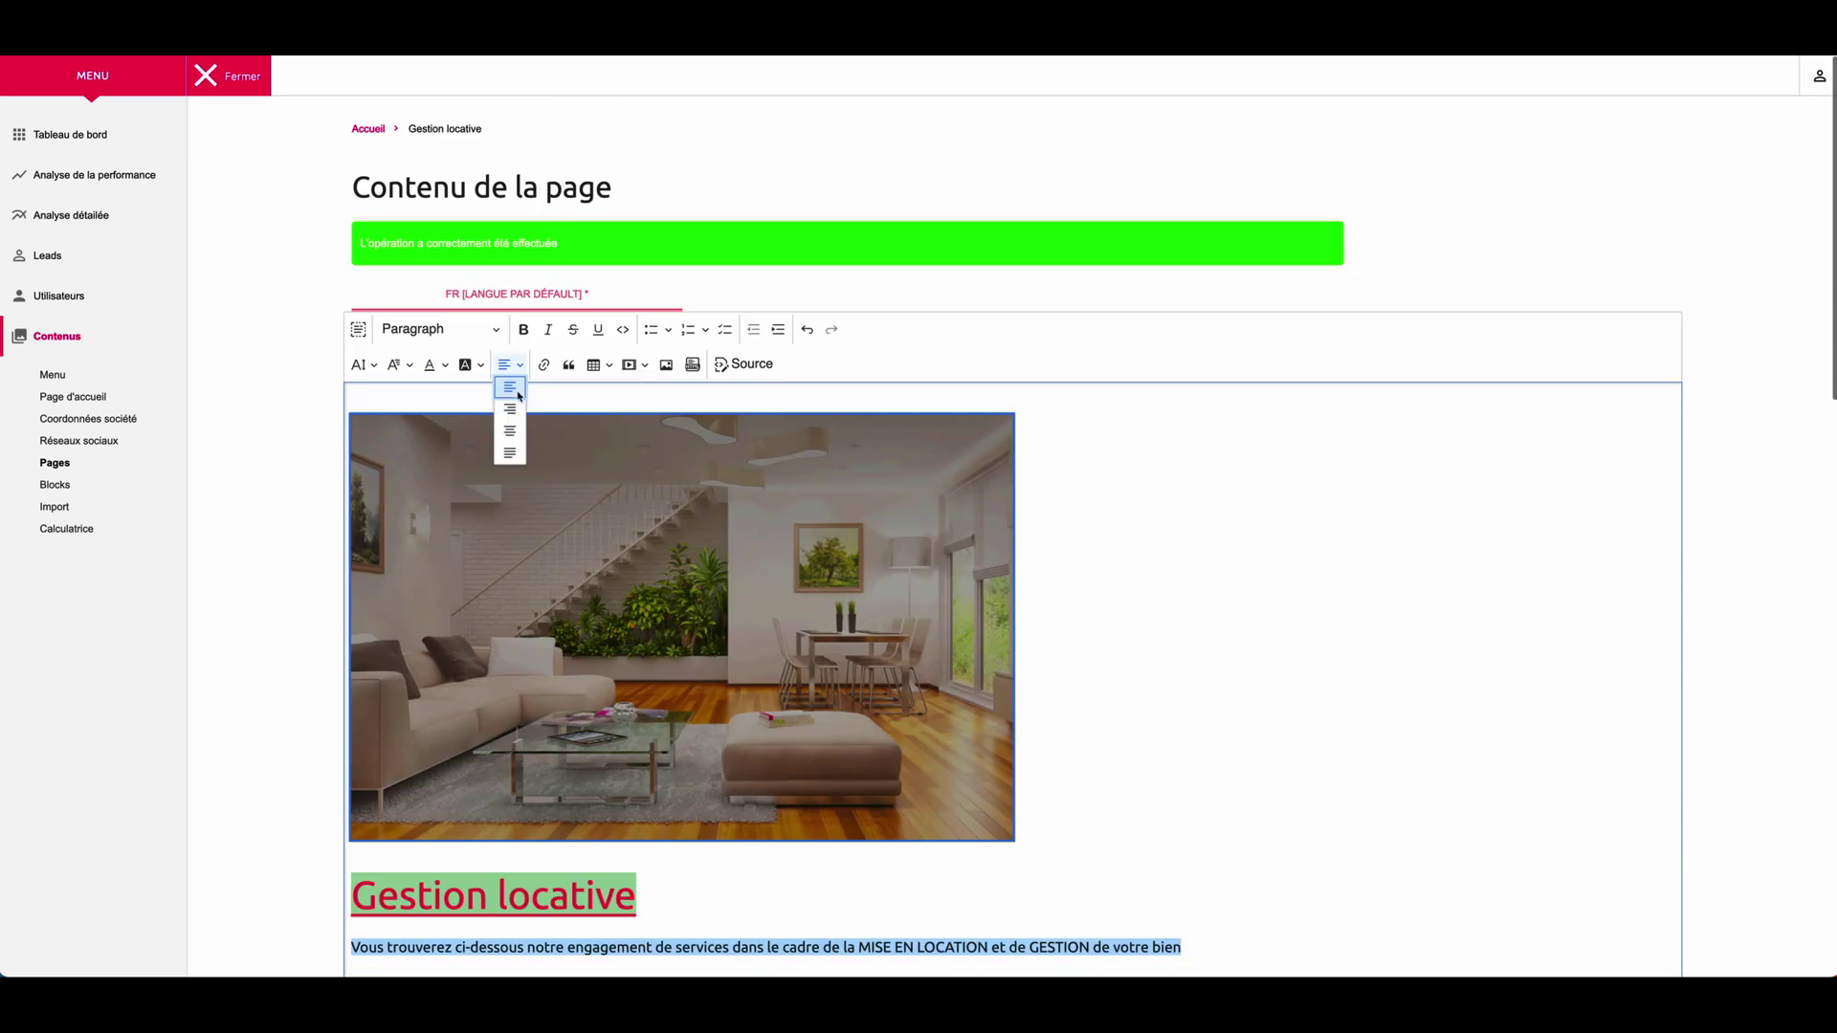
click(512, 433)
scroll(1026, 674, down, 10)
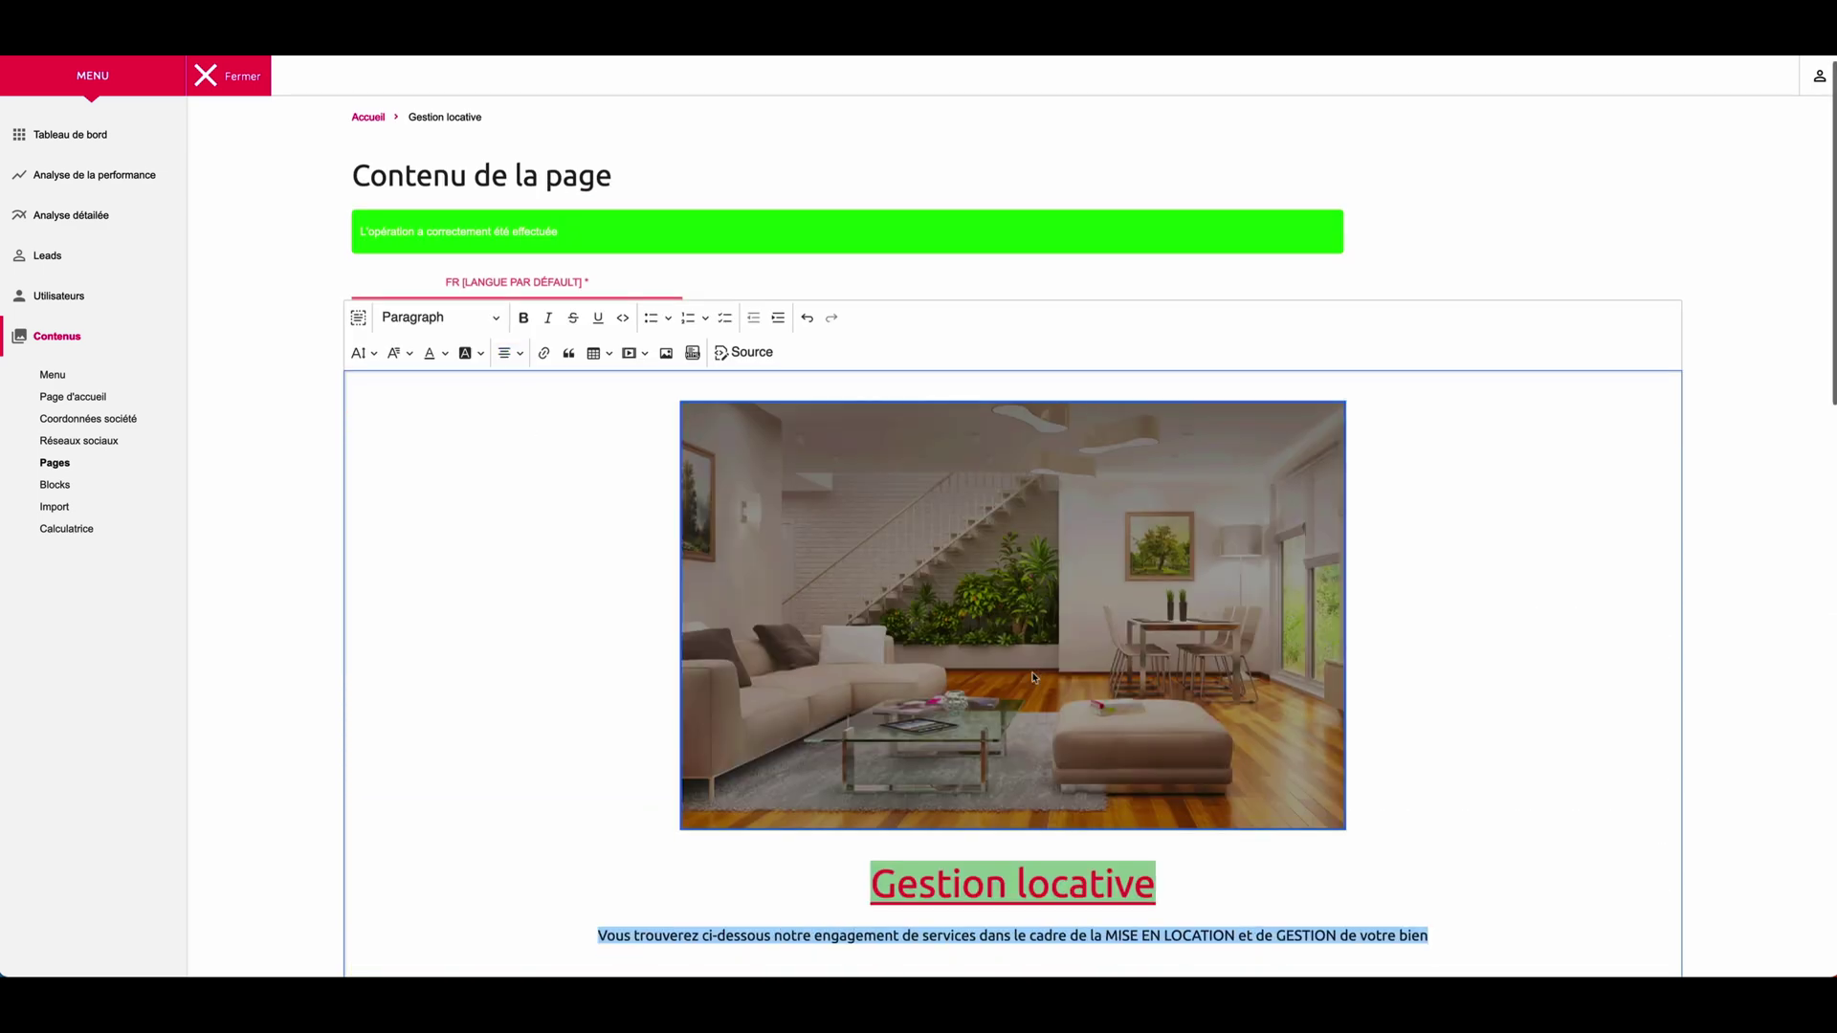
scroll(1026, 673, down, 5)
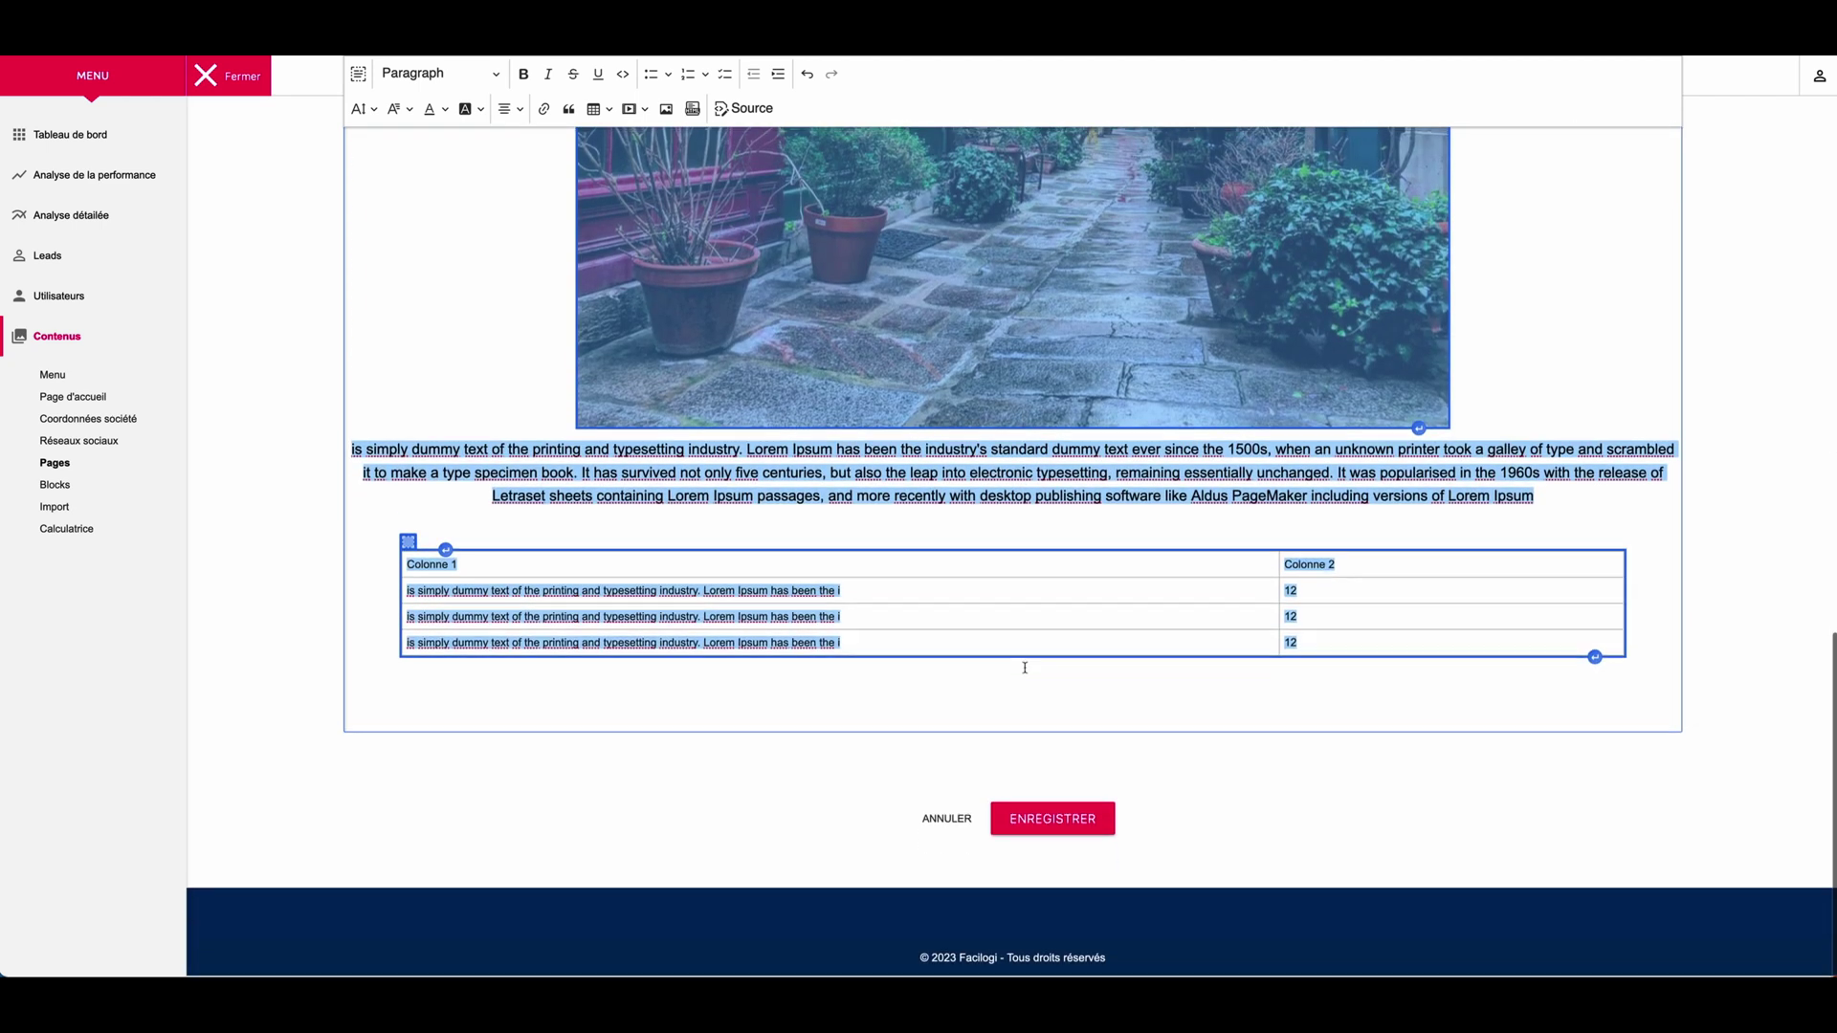
click(1064, 824)
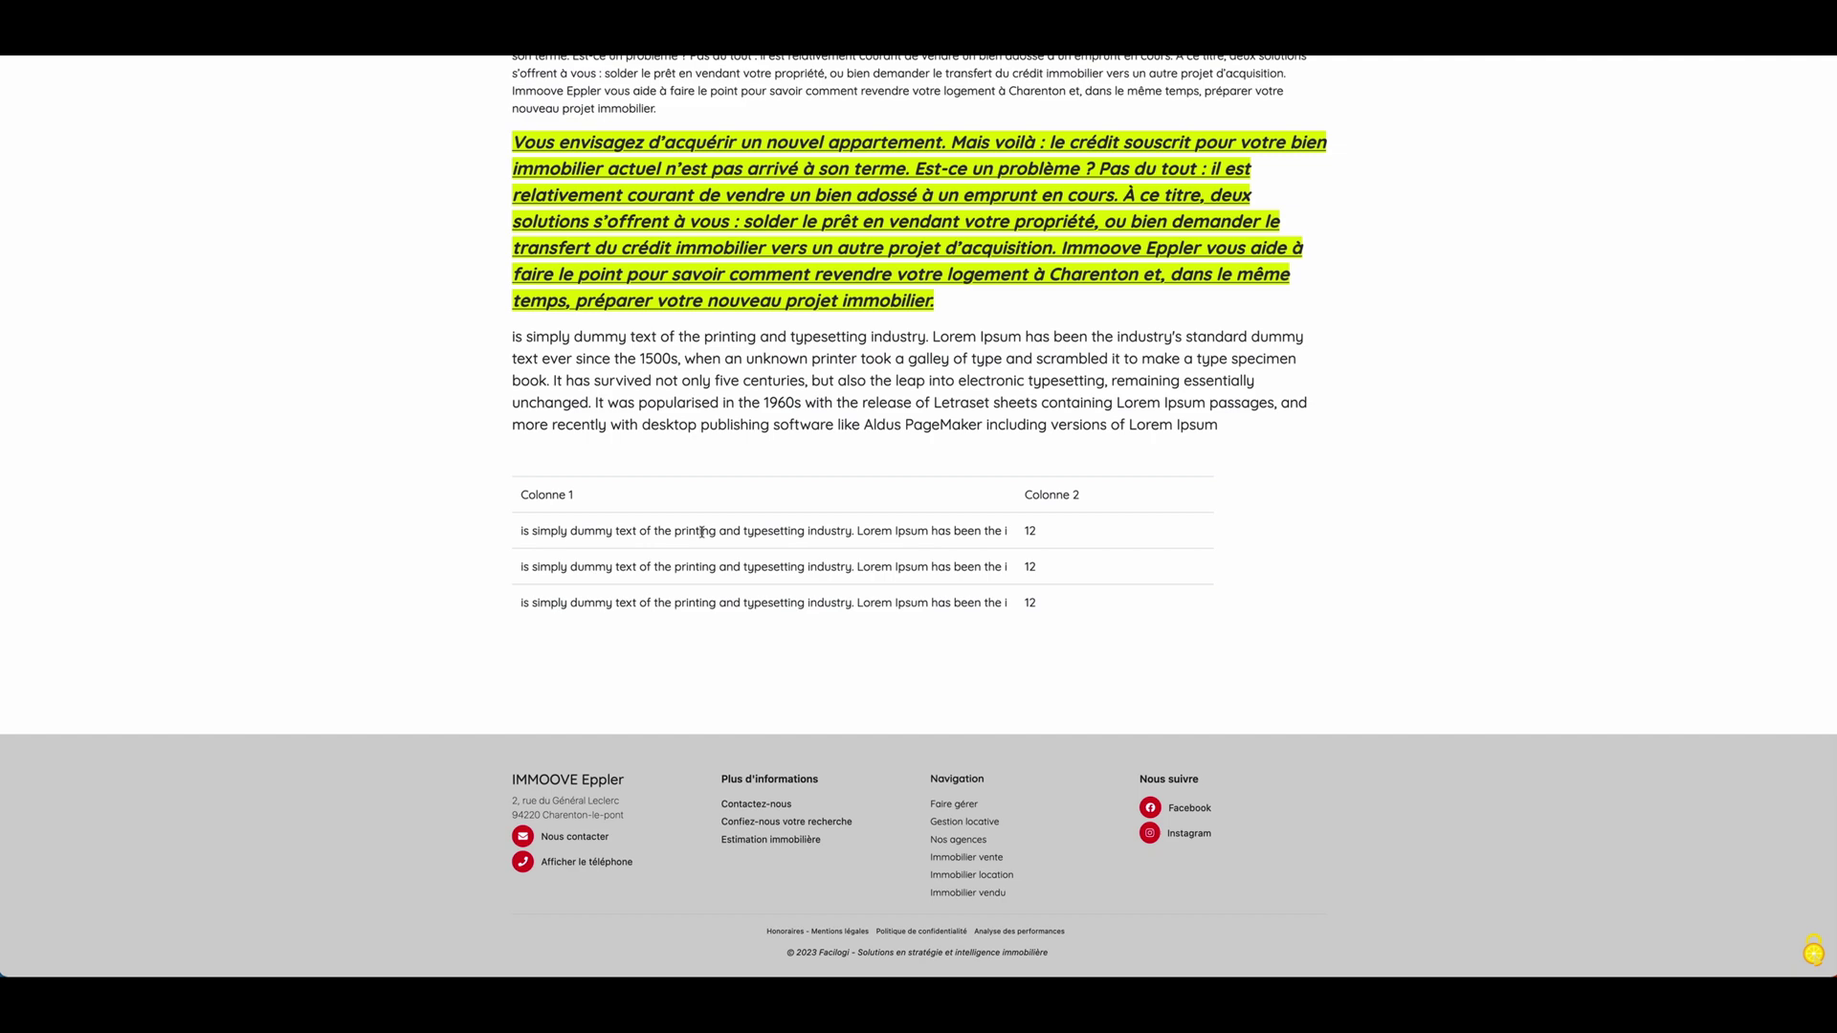
- Switch to the public Gestion locative page, reload it and check the text alignment and the alley photo
key(super+r)
scroll(891, 658, up, 4)
scroll(890, 659, up, 4)
scroll(891, 658, down, 6)
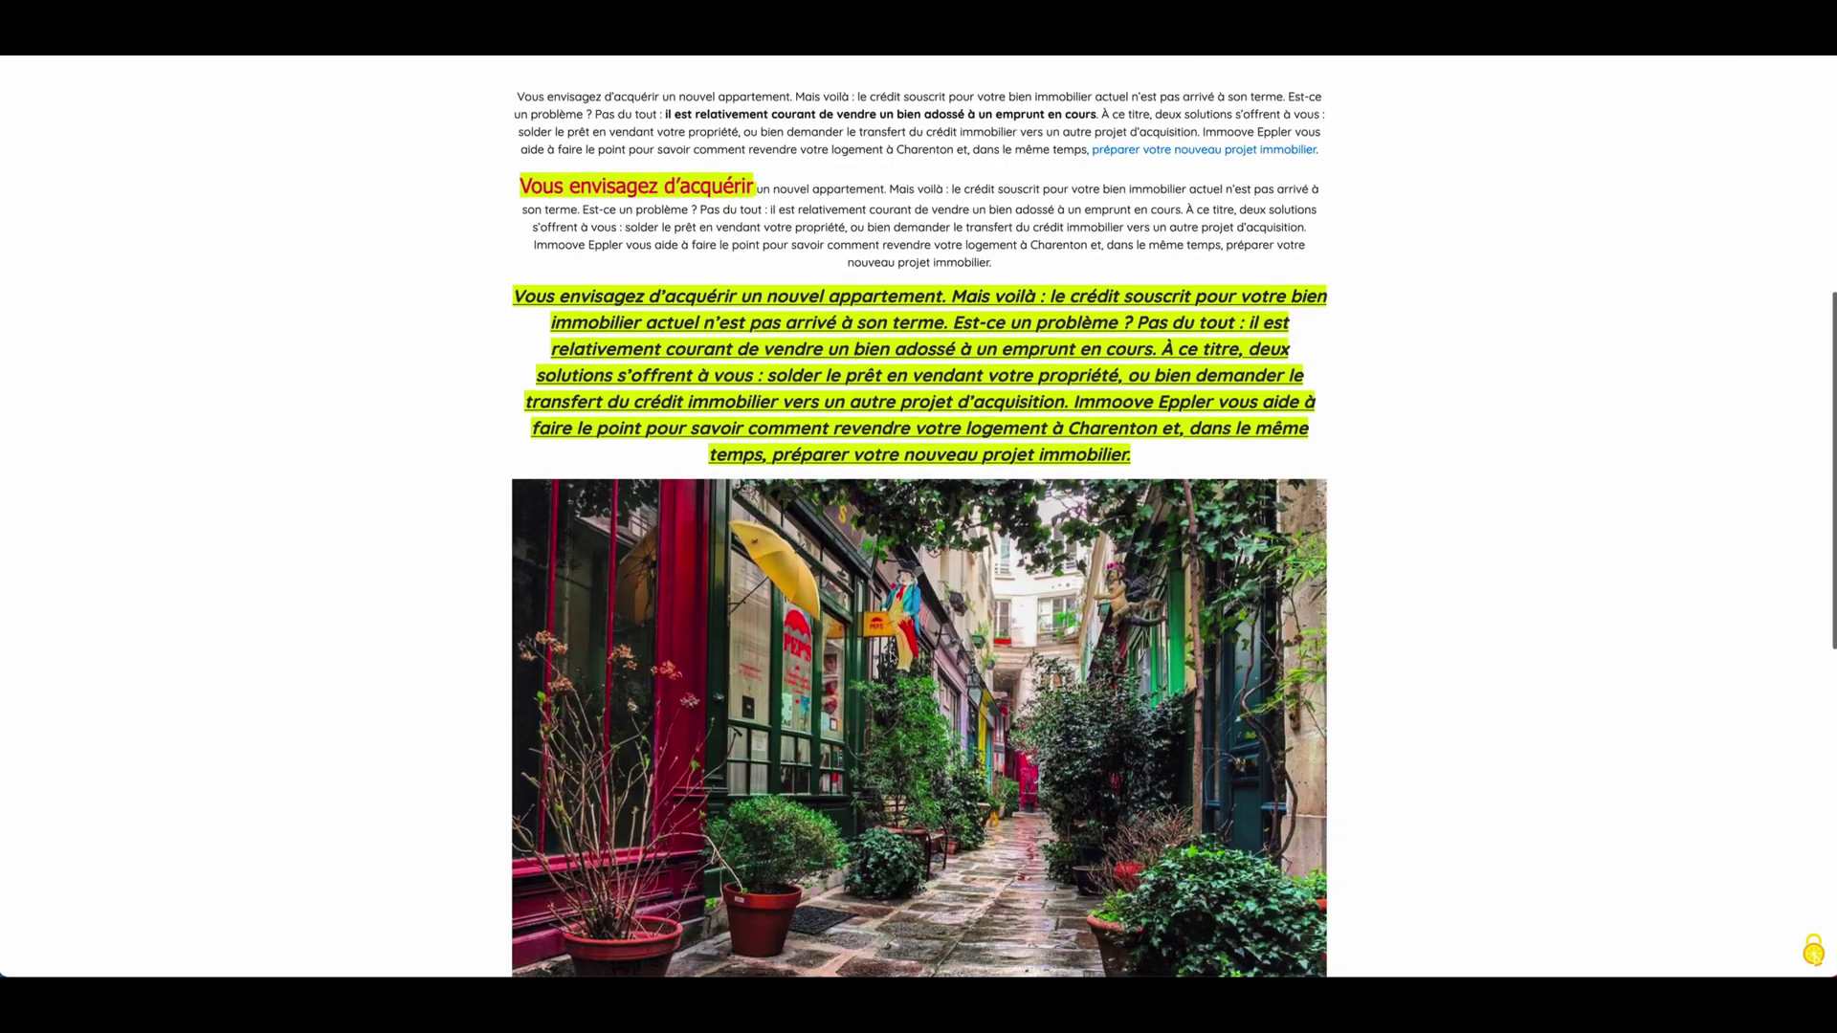